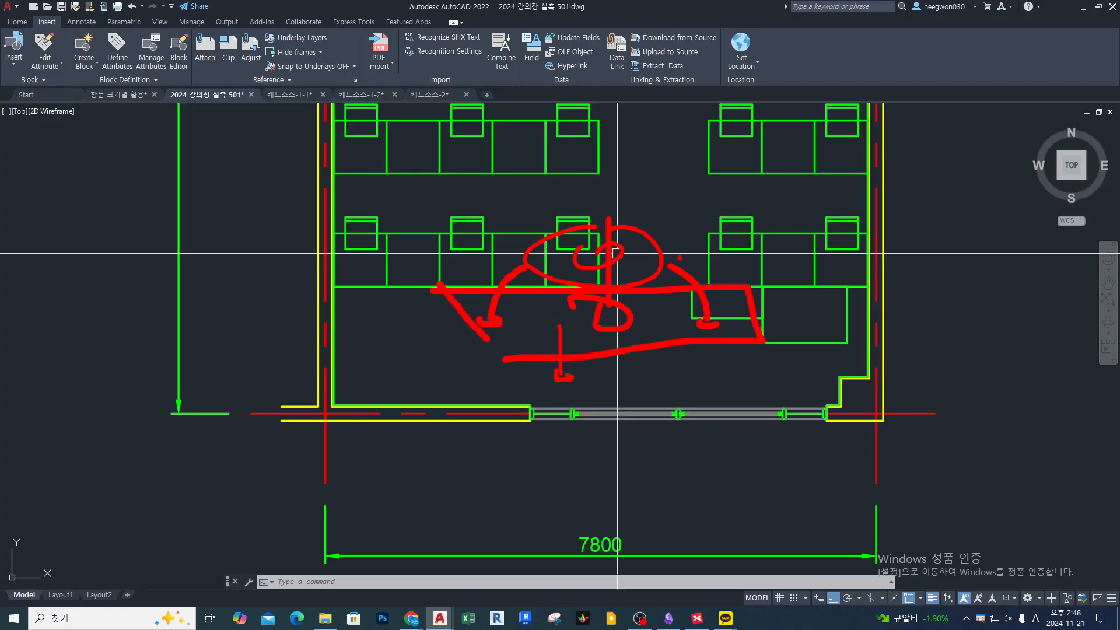
drag(680, 255, 711, 303)
mouse_move(705, 436)
mouse_down()
mouse_move(636, 438)
mouse_move(678, 429)
mouse_up()
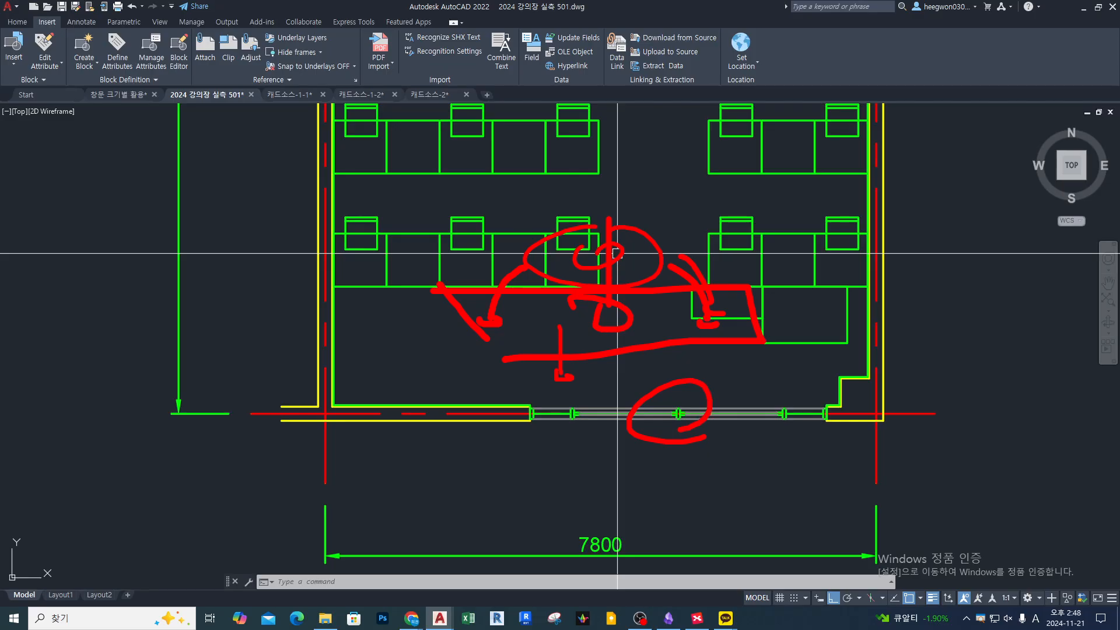
mouse_move(450, 367)
mouse_down()
mouse_move(432, 393)
mouse_move(469, 416)
mouse_move(436, 386)
mouse_up()
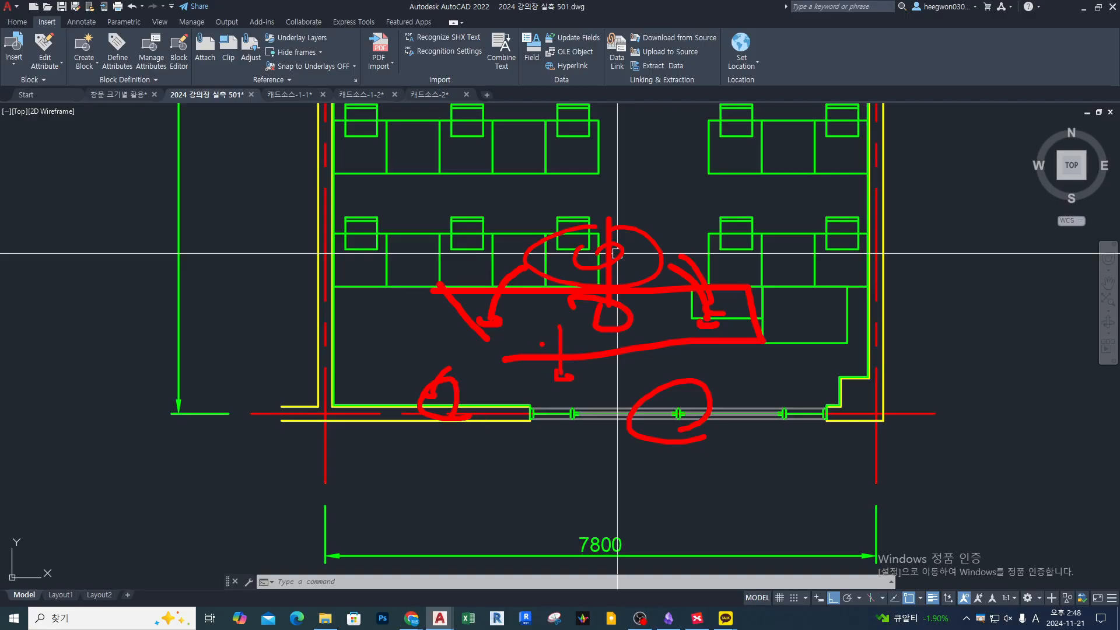
drag(672, 261, 695, 280)
drag(712, 367, 721, 404)
mouse_move(523, 251)
mouse_down()
mouse_move(476, 288)
mouse_move(459, 350)
mouse_up()
mouse_move(402, 418)
mouse_down()
mouse_move(400, 391)
mouse_move(431, 402)
mouse_up()
key(Escape)
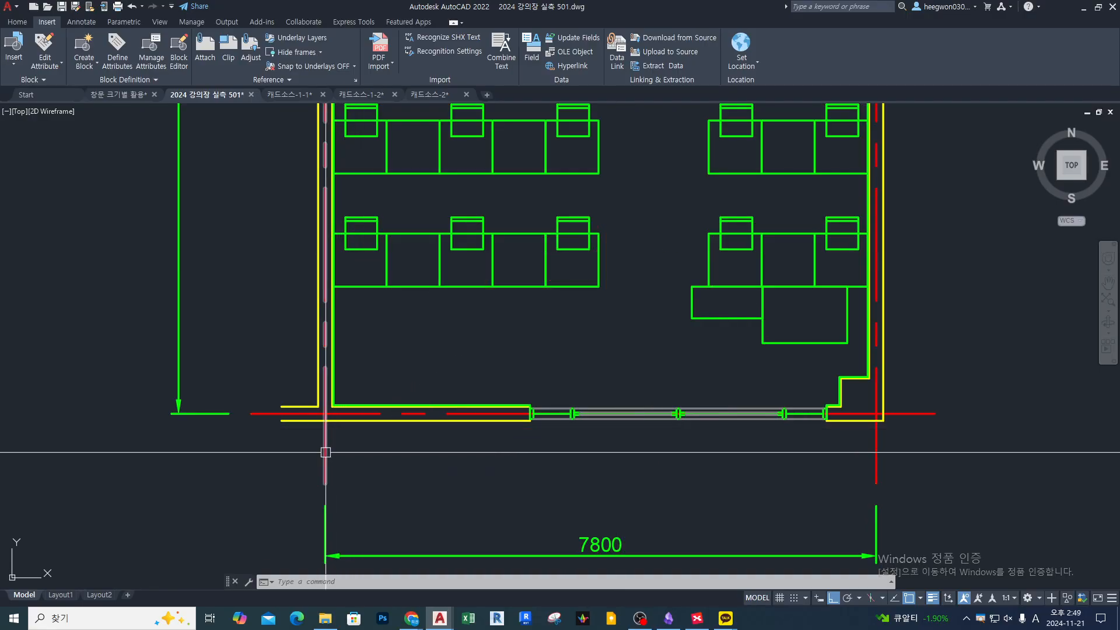
Step: Draw a horizontal base line below the floor plan and a vertical line crossing it near its left end
middle_drag(478, 485, 475, 405)
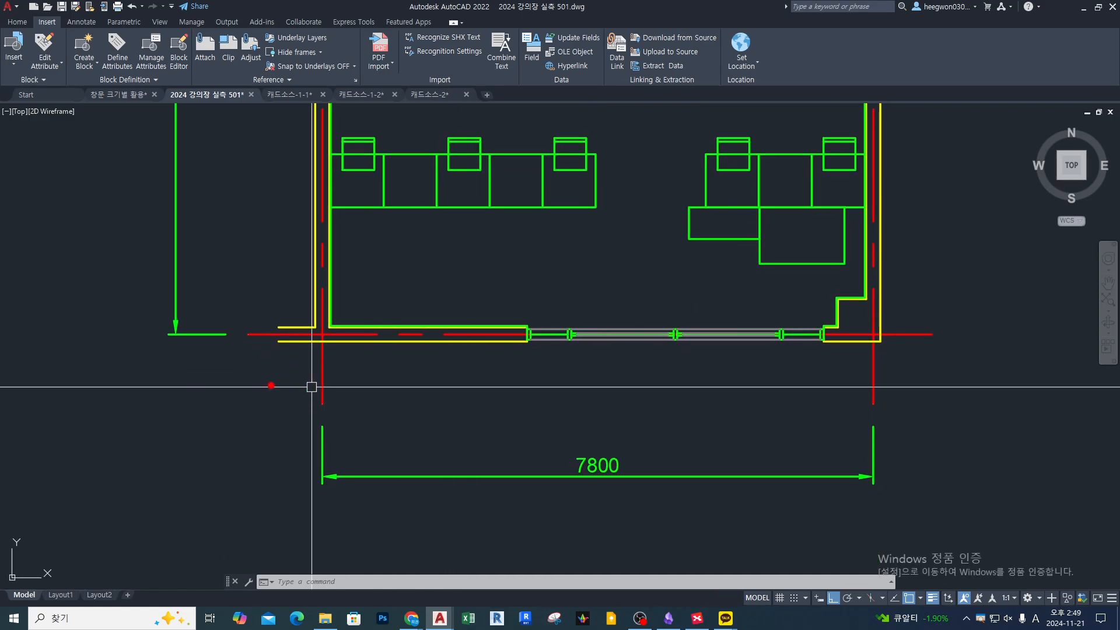
scroll(748, 370, down, 4)
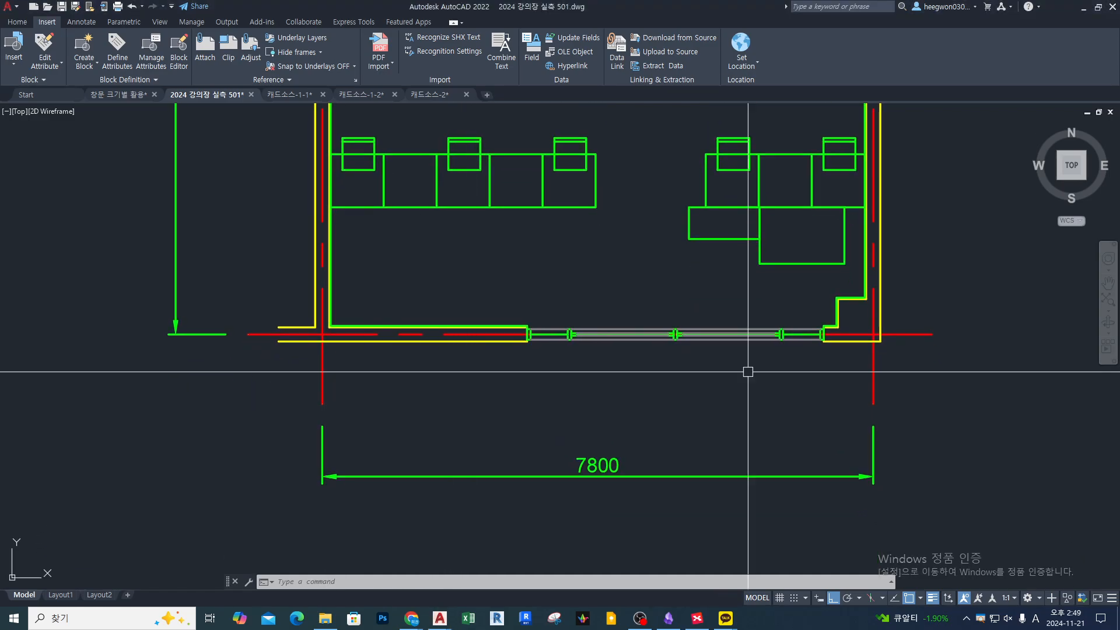
middle_drag(624, 393, 642, 288)
text(l)
key(Return)
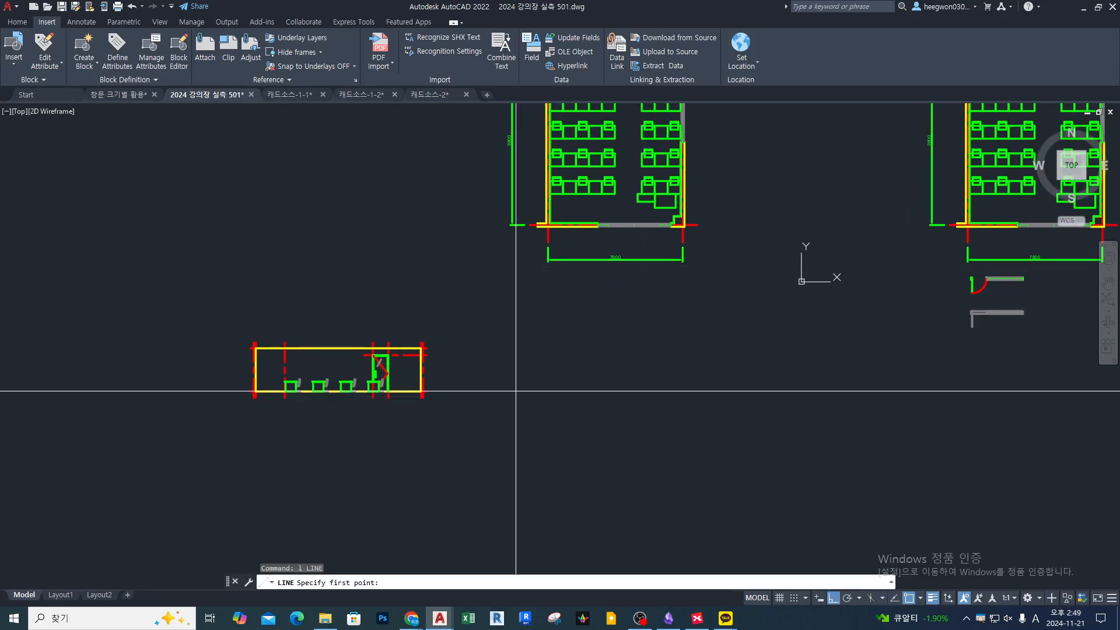
click(515, 390)
click(710, 394)
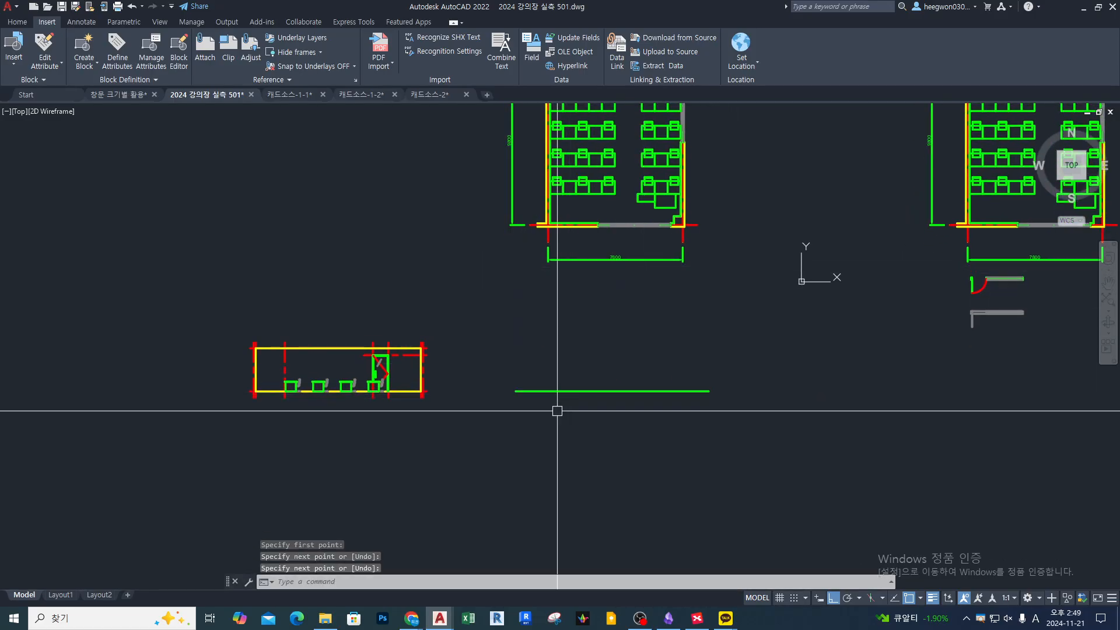
key(Escape)
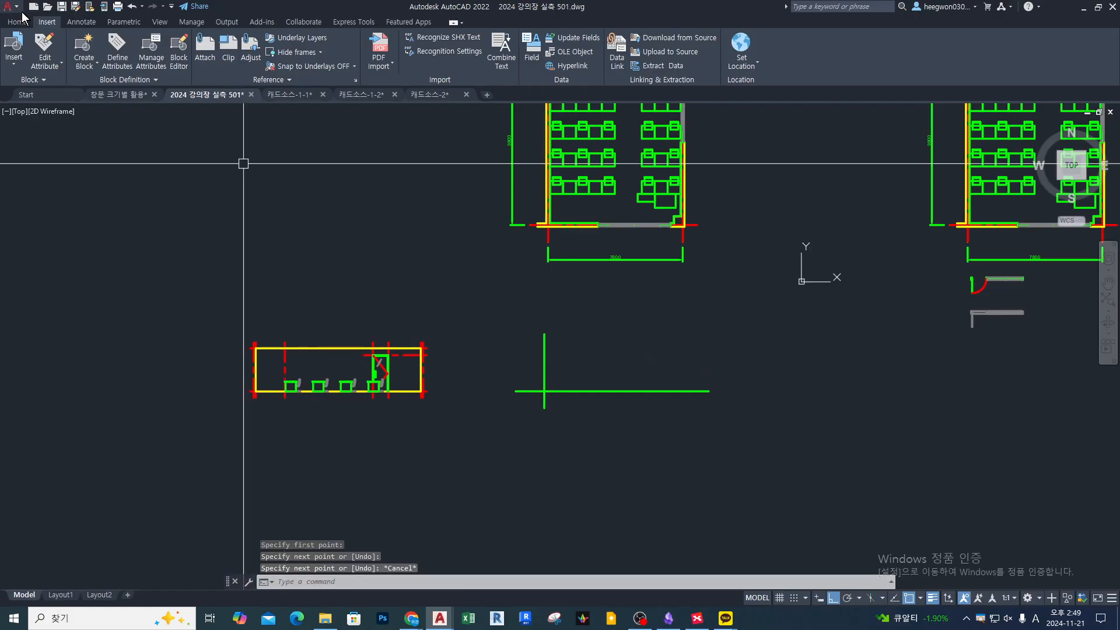
Step: Match the two new lines' properties to the red dash-dot centerline of the existing elevation
click(17, 22)
text(ma)
key(Return)
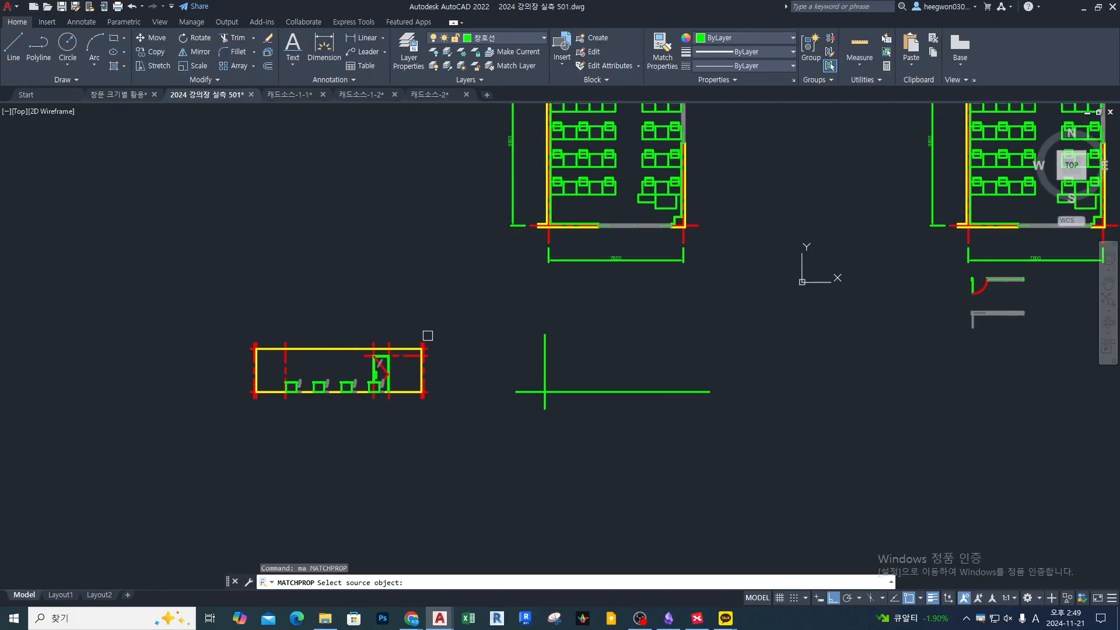
click(421, 341)
click(669, 320)
click(595, 417)
key(Return)
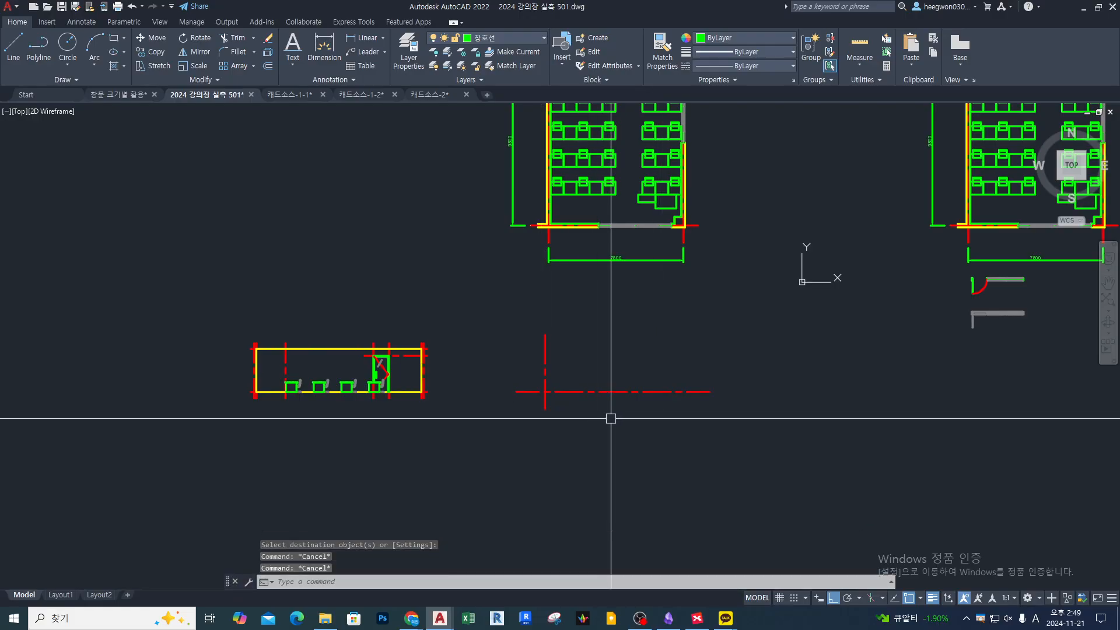
Step: Offset the horizontal centerline upward by 2500 for the elevation's ceiling height
text(o)
key(Return)
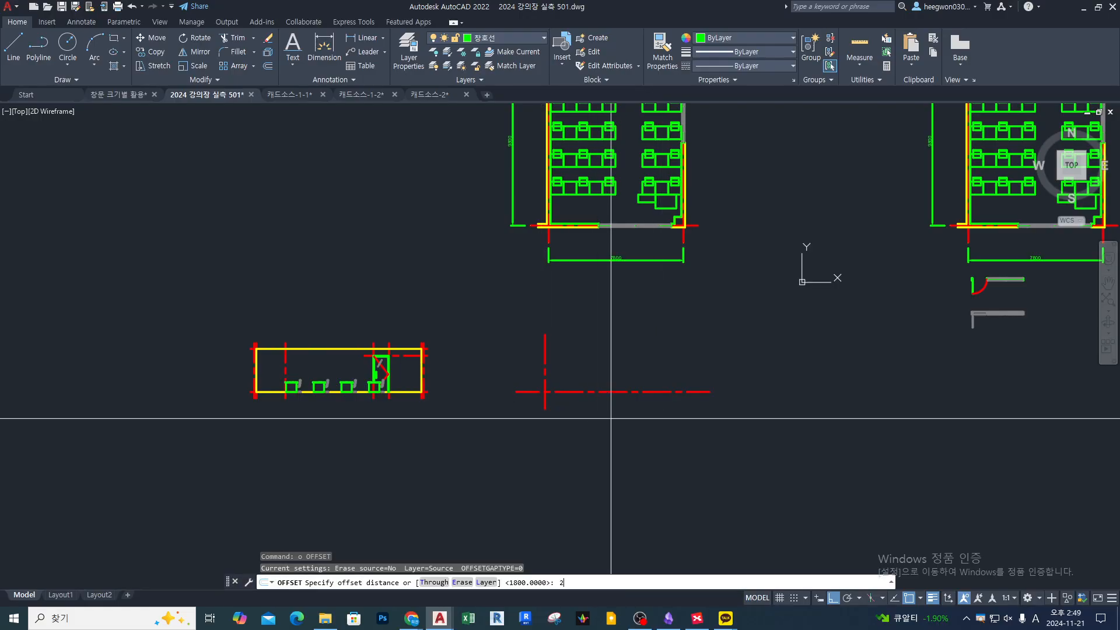
text(2500)
key(Return)
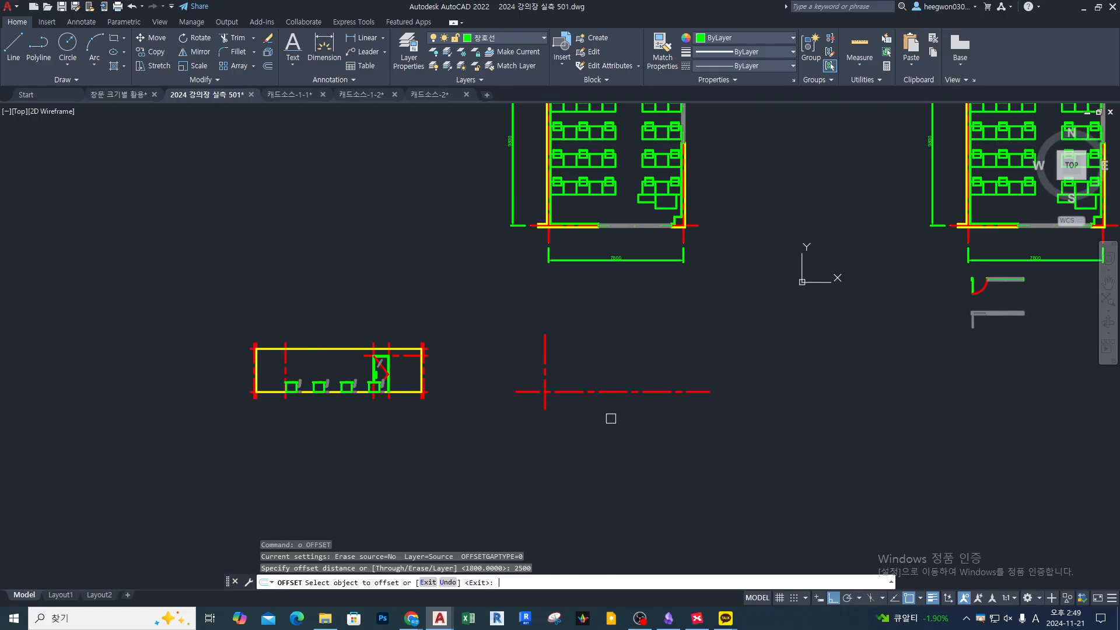
click(633, 392)
click(636, 352)
key(Return)
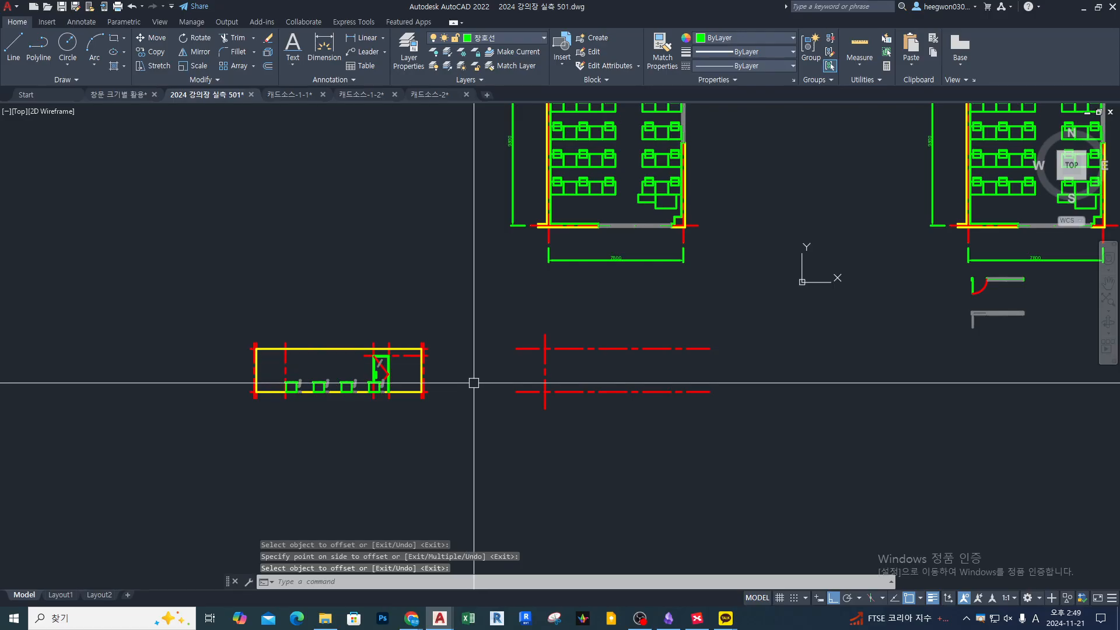
Step: Offset the vertical centerline 7800 to the right to mark the opposite wall's centerline
scroll(636, 396, up, 3)
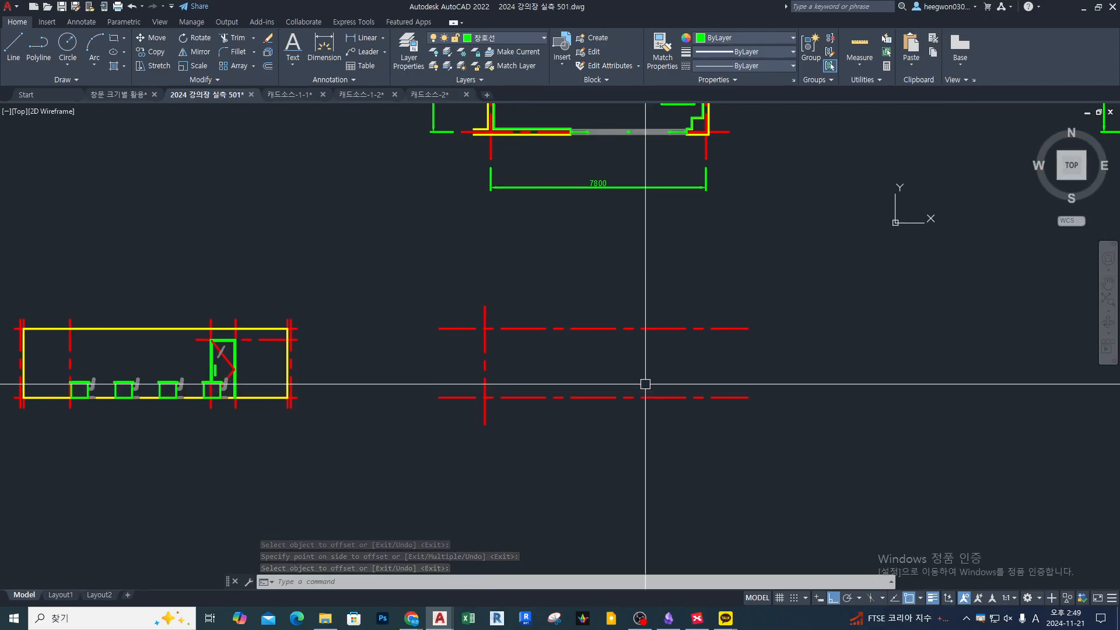
text(o)
key(Return)
text(780)
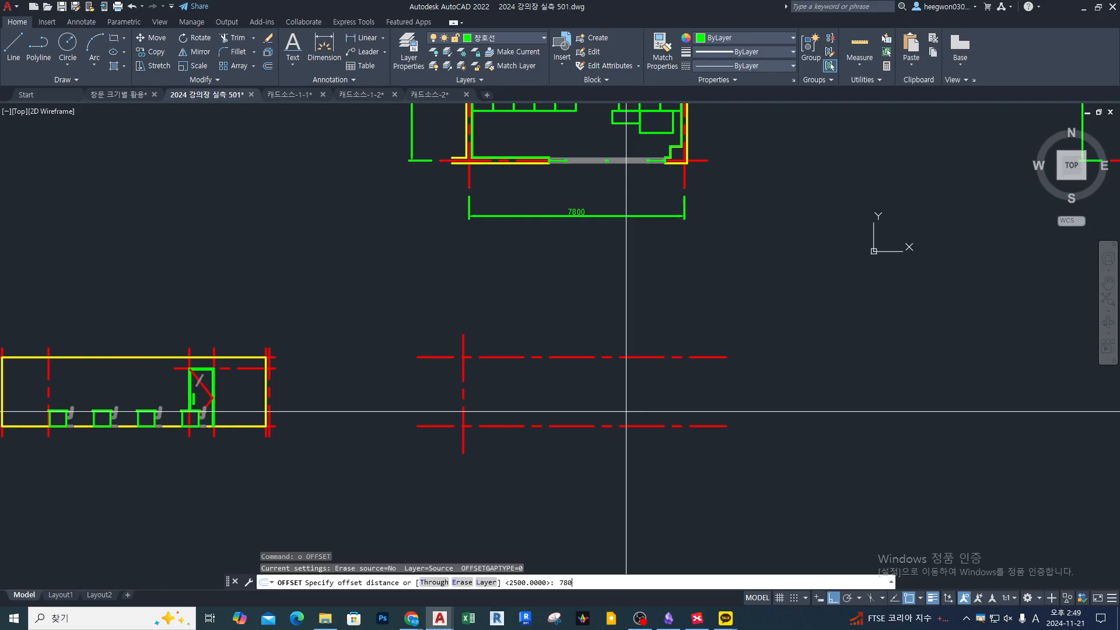
text(0)
key(Return)
click(463, 382)
click(733, 390)
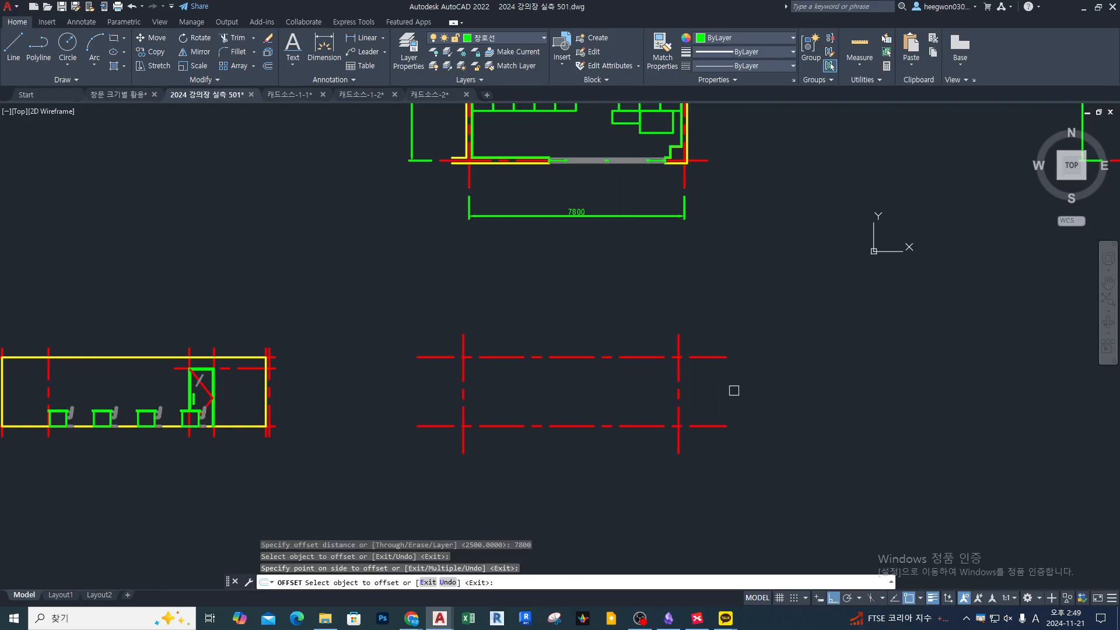
key(Return)
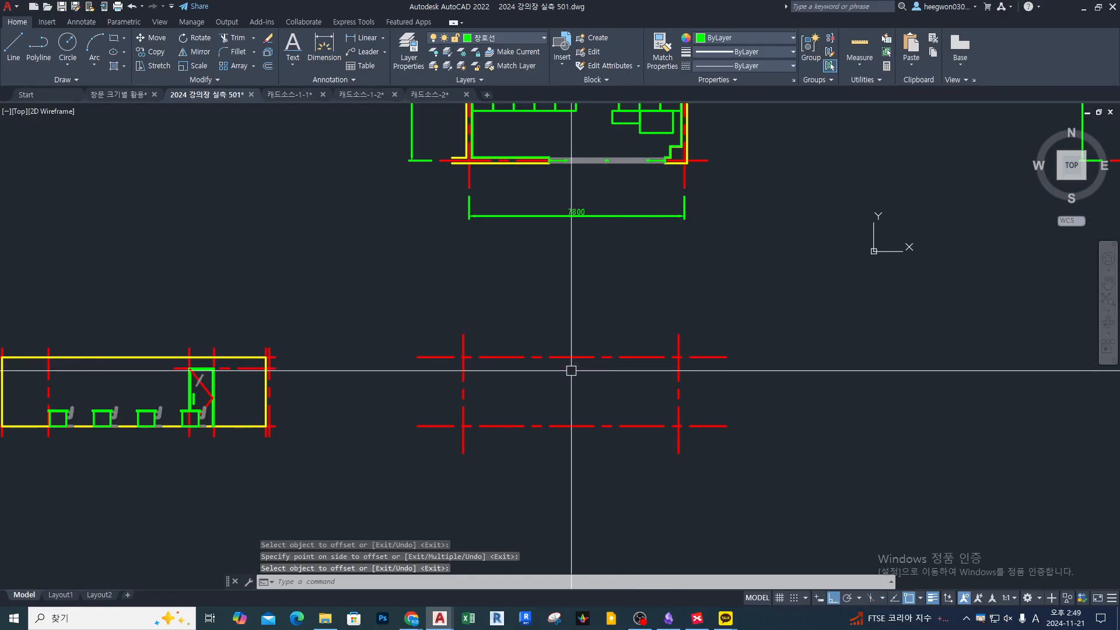
drag(467, 355, 660, 354)
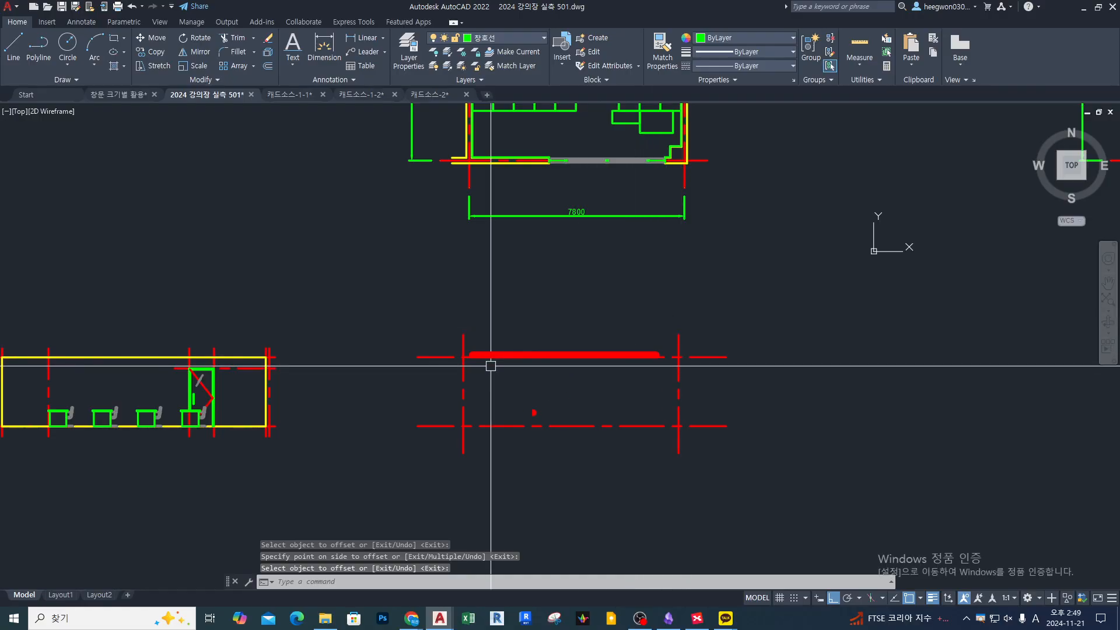
drag(476, 425, 594, 425)
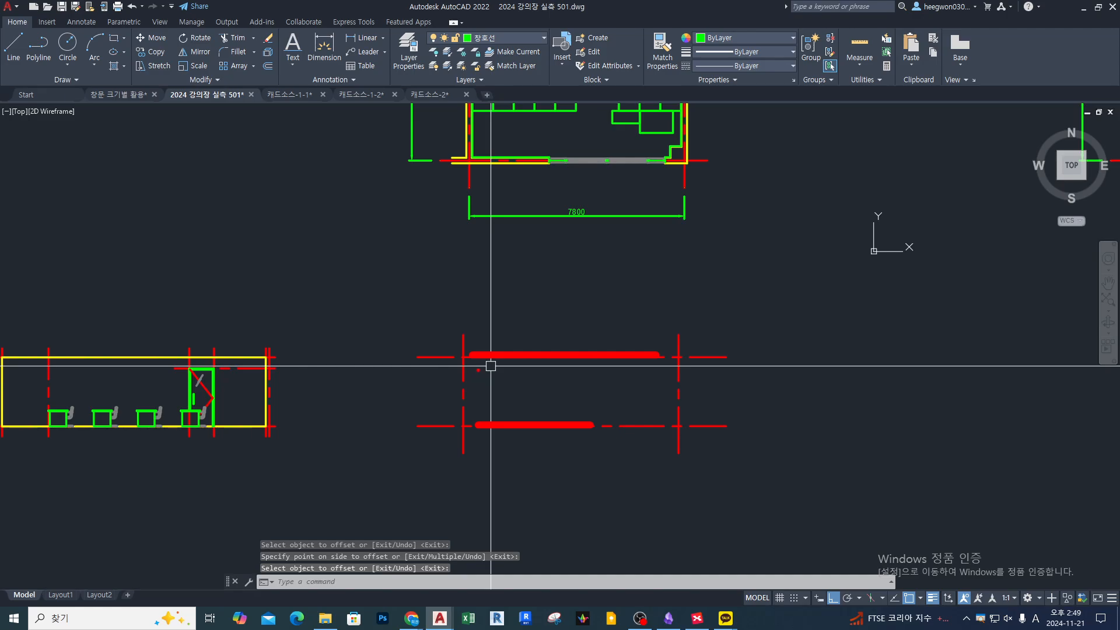
drag(472, 356, 473, 421)
mouse_move(671, 376)
mouse_down()
mouse_move(671, 435)
mouse_move(699, 361)
mouse_up()
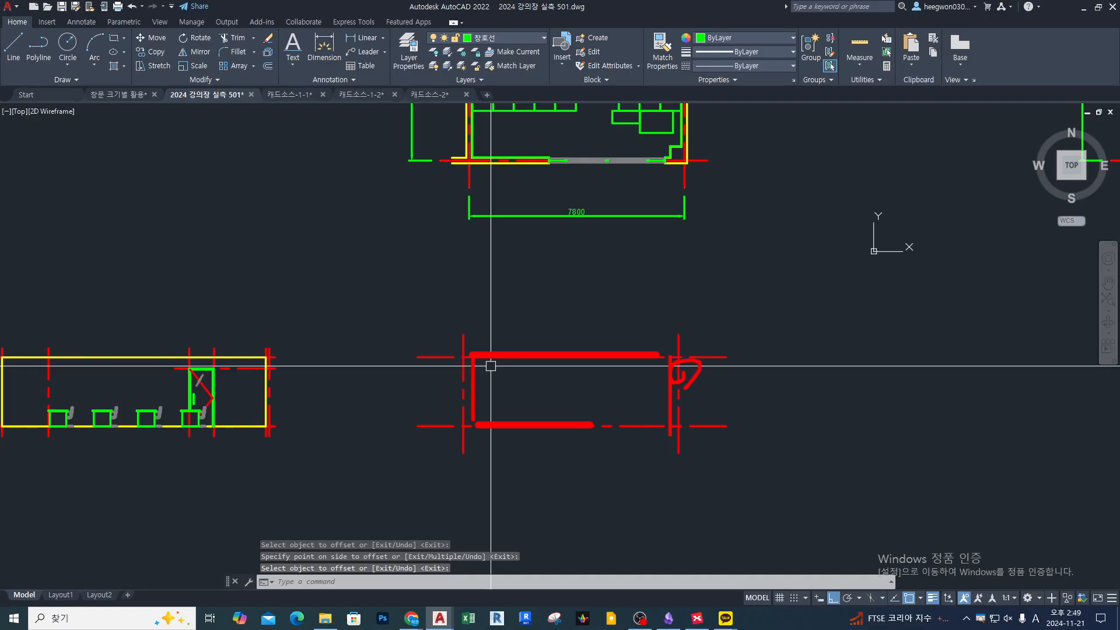
key(Escape)
scroll(462, 125, up, 6)
scroll(462, 125, up, 3)
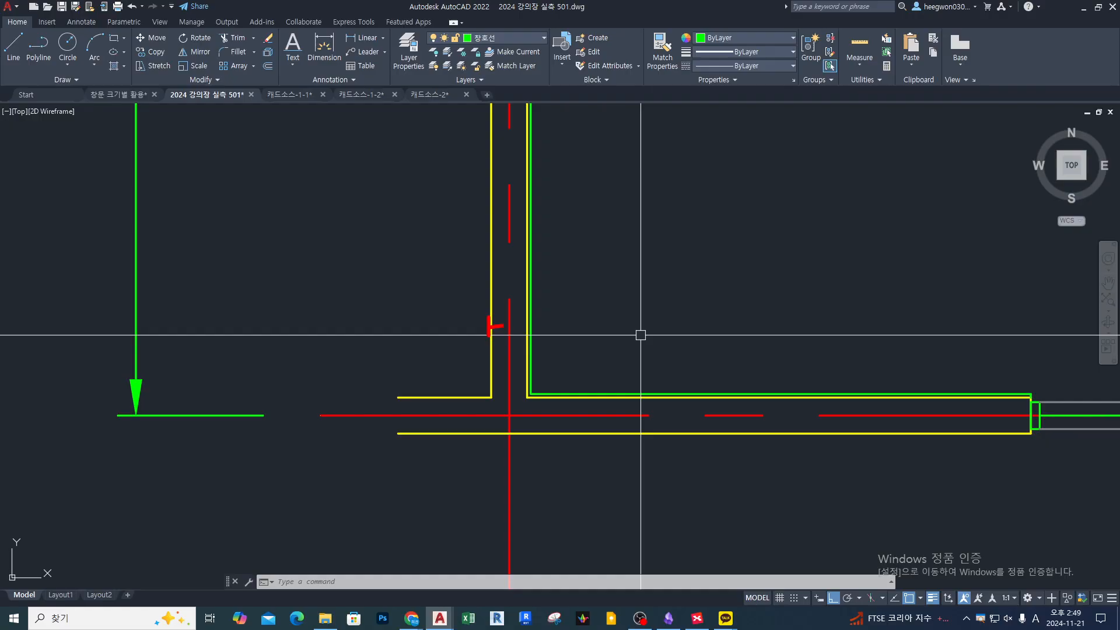
drag(532, 313, 526, 341)
Step: Offset both vertical wall centerlines inward by 120 to mark the inner wall faces
scroll(532, 332, down, 5)
scroll(512, 405, up, 6)
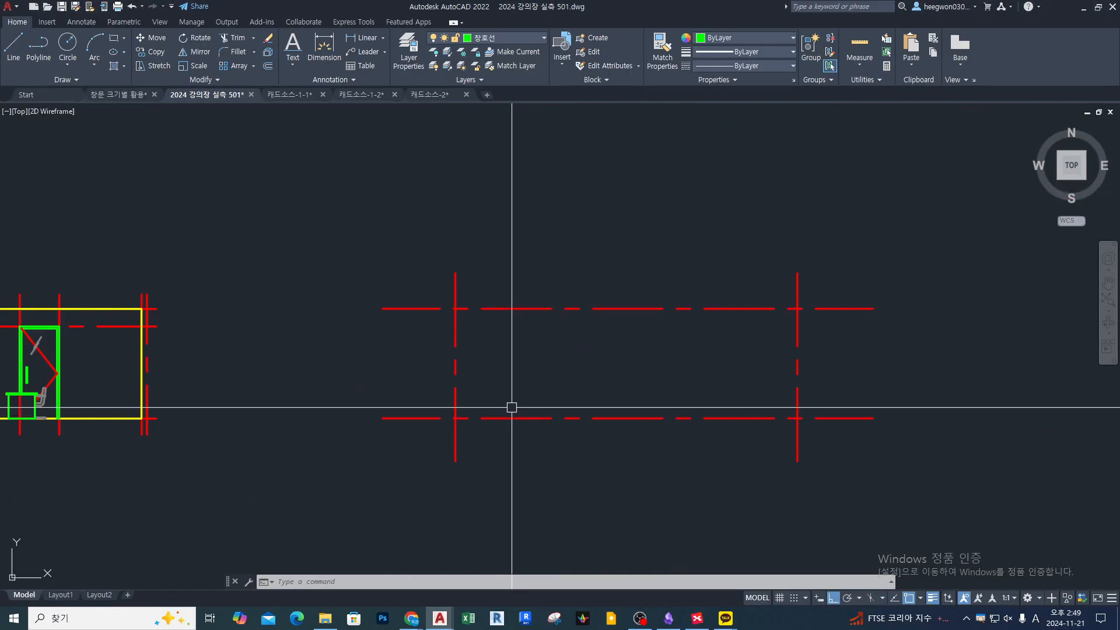
text(o)
key(Return)
text(120)
key(Return)
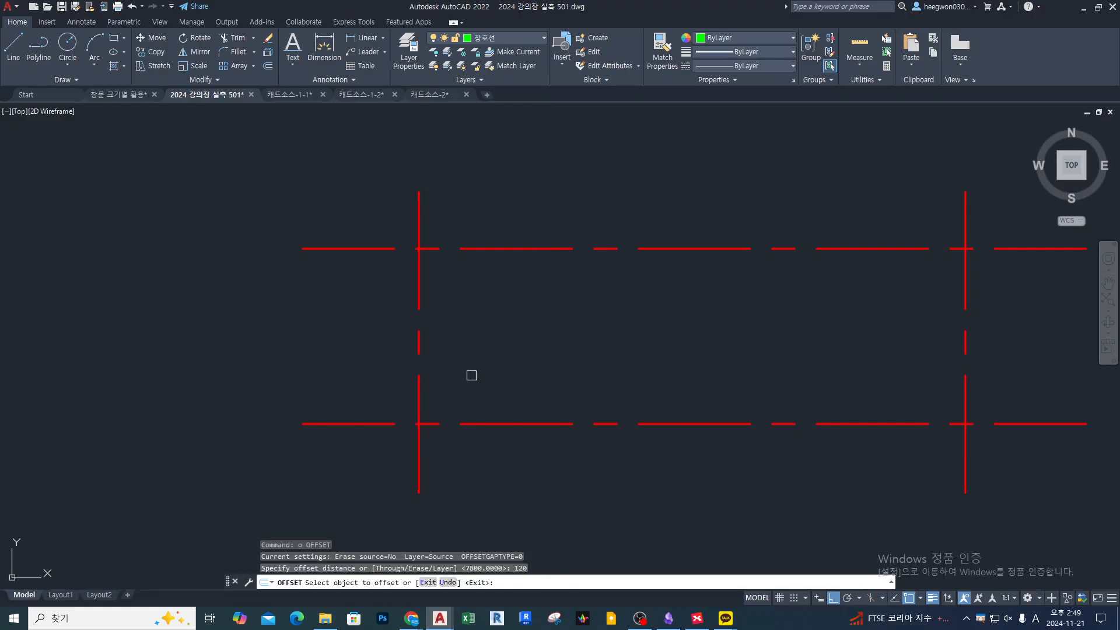
click(419, 344)
click(483, 344)
click(965, 343)
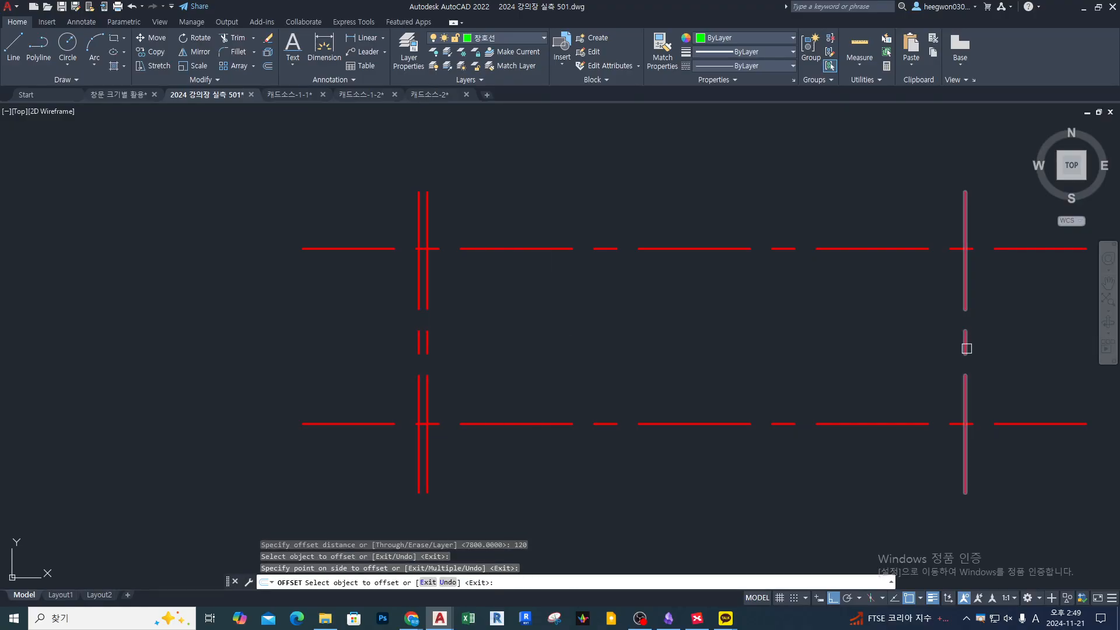
click(834, 349)
key(Return)
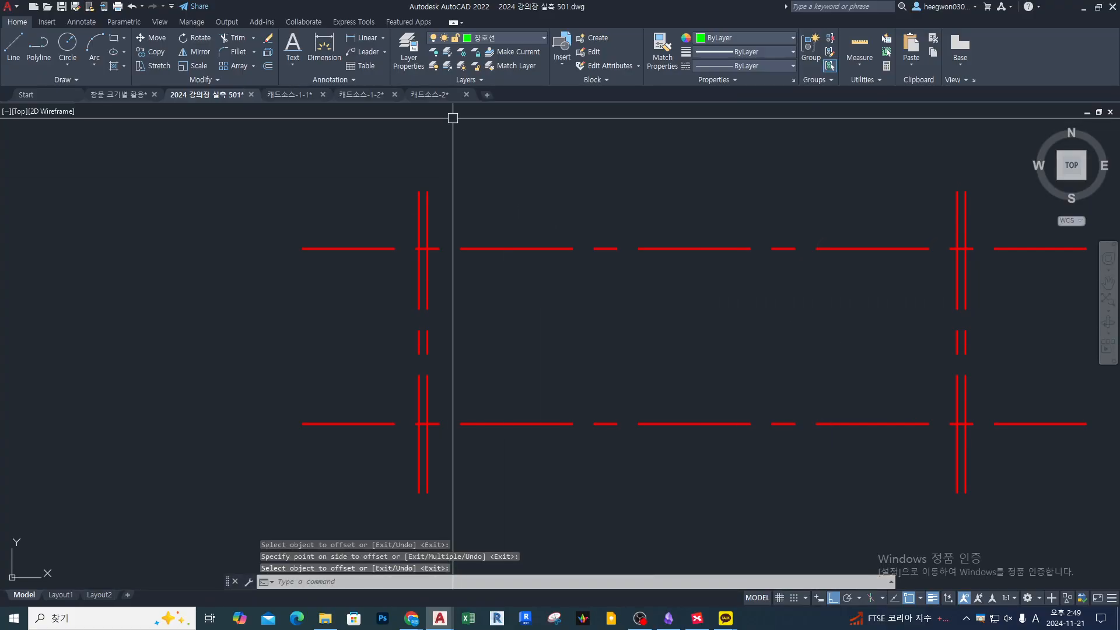
Step: Make WAL the current layer and draw the elevation's outline rectangle between the inner offset lines and the two horizontal centerlines
click(494, 36)
click(506, 108)
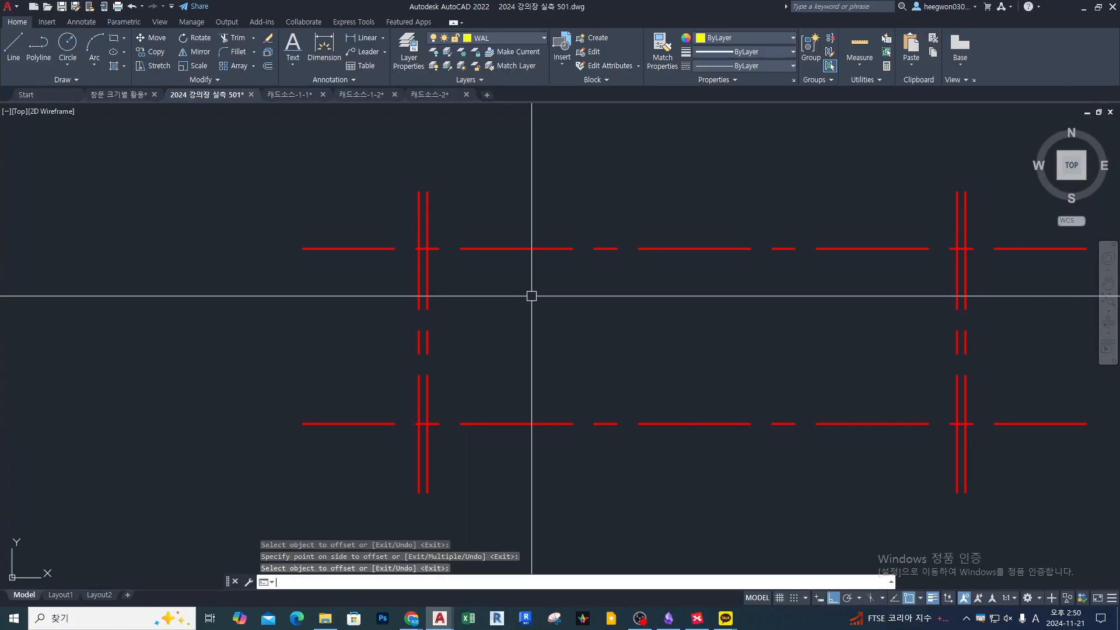
text(rec)
key(Return)
click(427, 249)
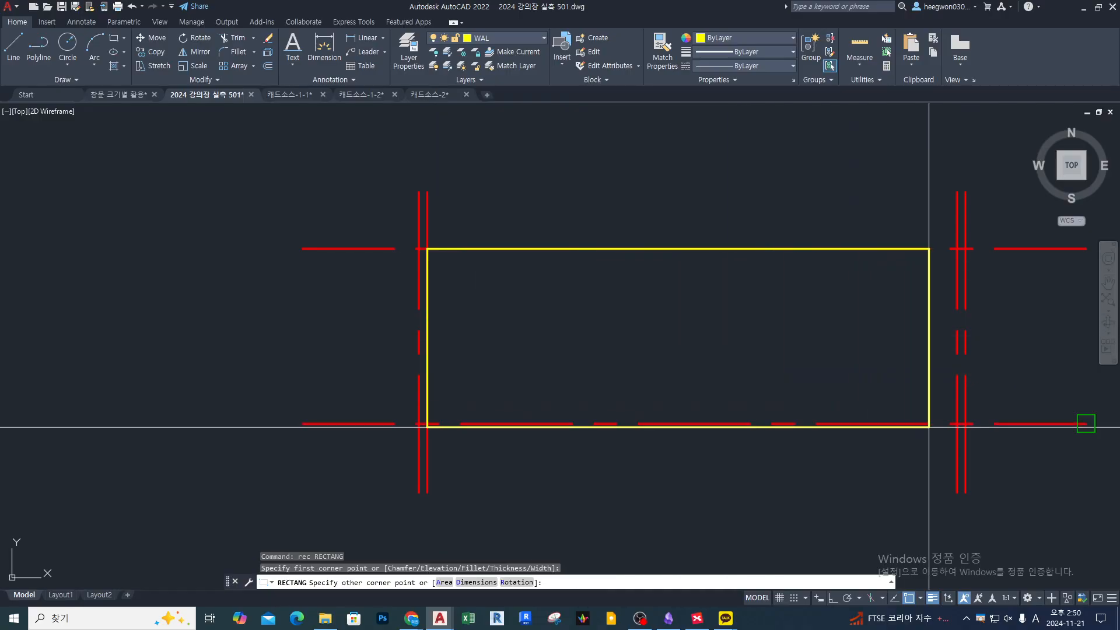
click(953, 427)
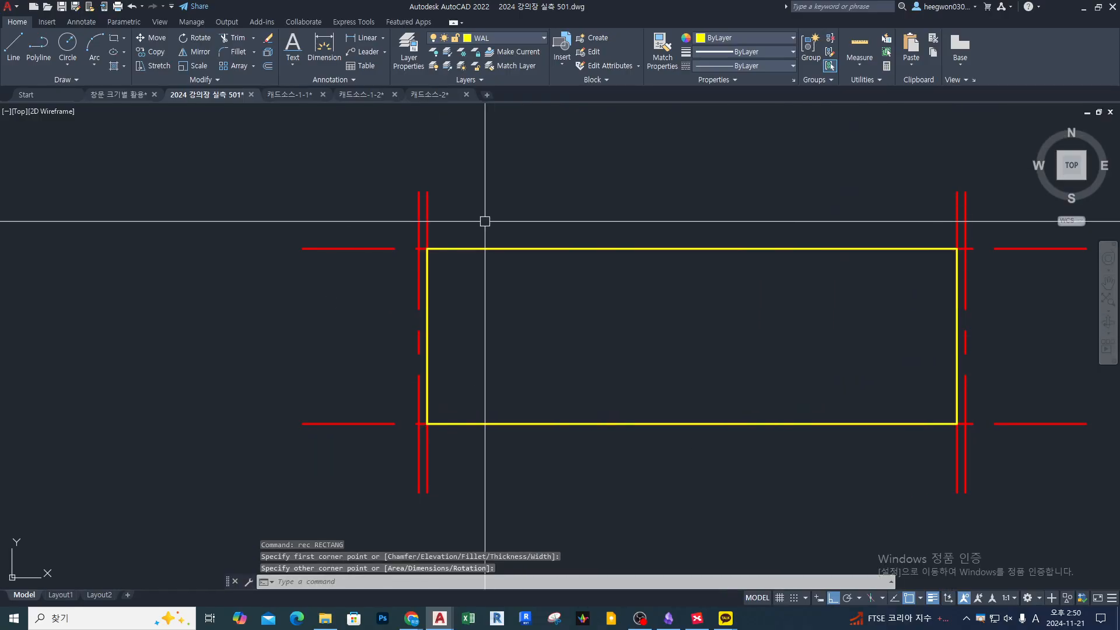
Step: Erase the two inner vertical offset lines beside the rectangle's left and right edges
text(co)
key(Return)
click(430, 210)
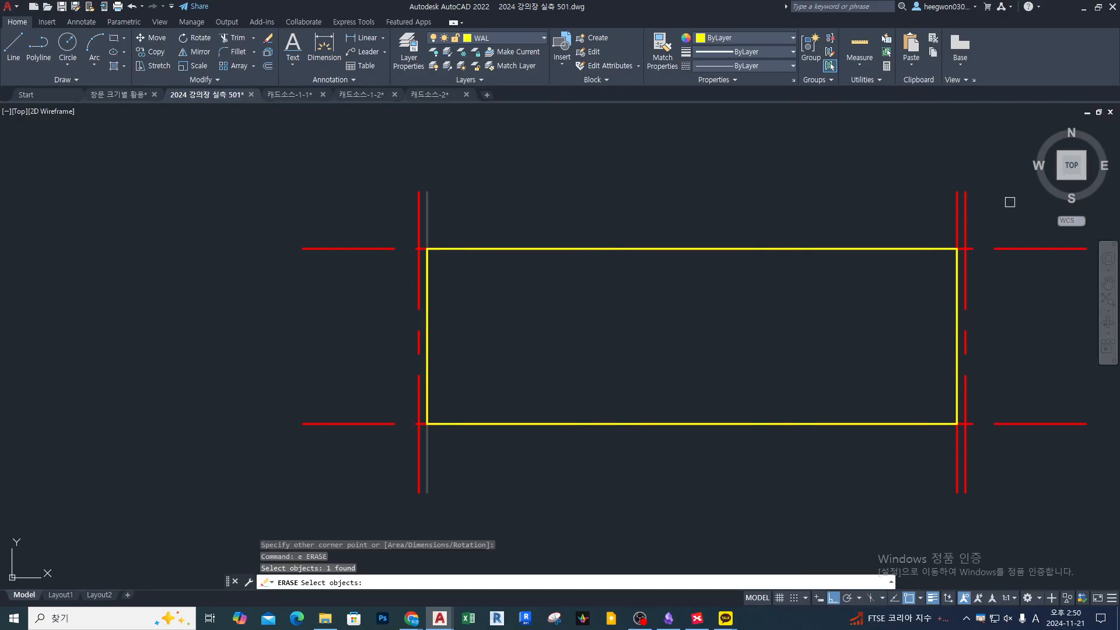
click(957, 218)
Step: Dimension the horizontal distance from the plan's right wall centerline to the right end of the bottom window, placed above the 7800 dimension
scroll(585, 346, down, 6)
scroll(672, 211, up, 6)
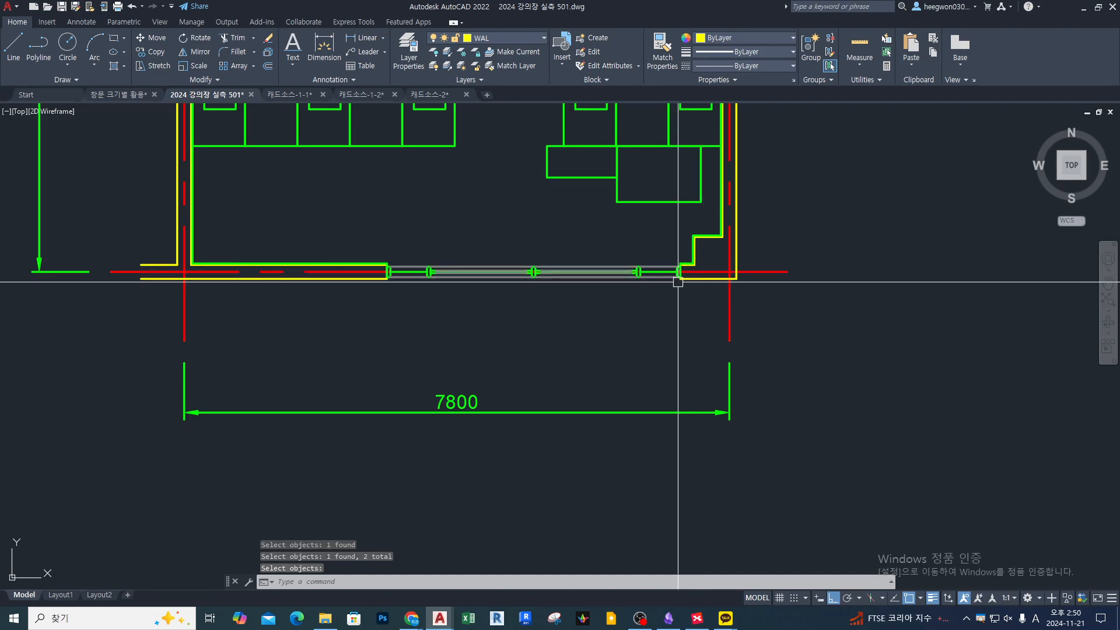
scroll(401, 290, down, 2)
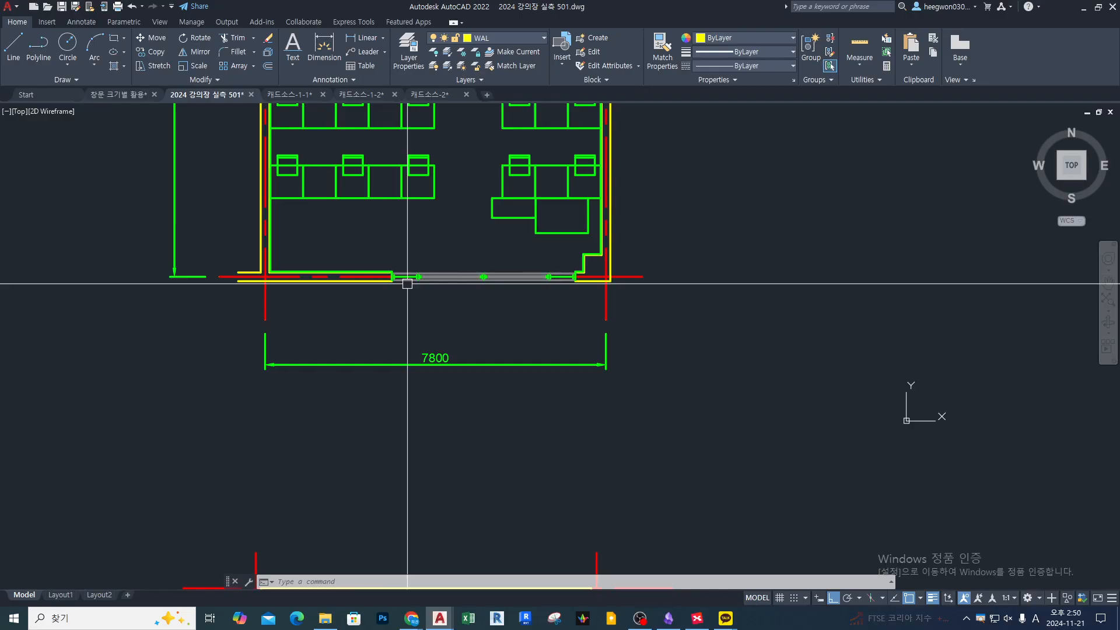
text(dim)
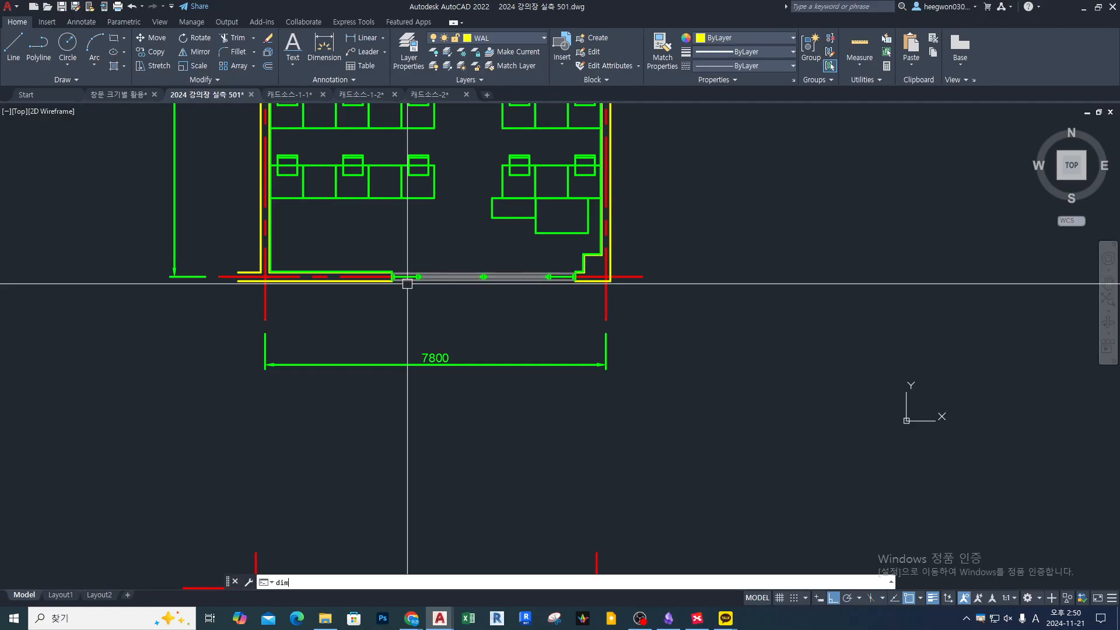
key(Return)
scroll(657, 323, up, 2)
click(574, 318)
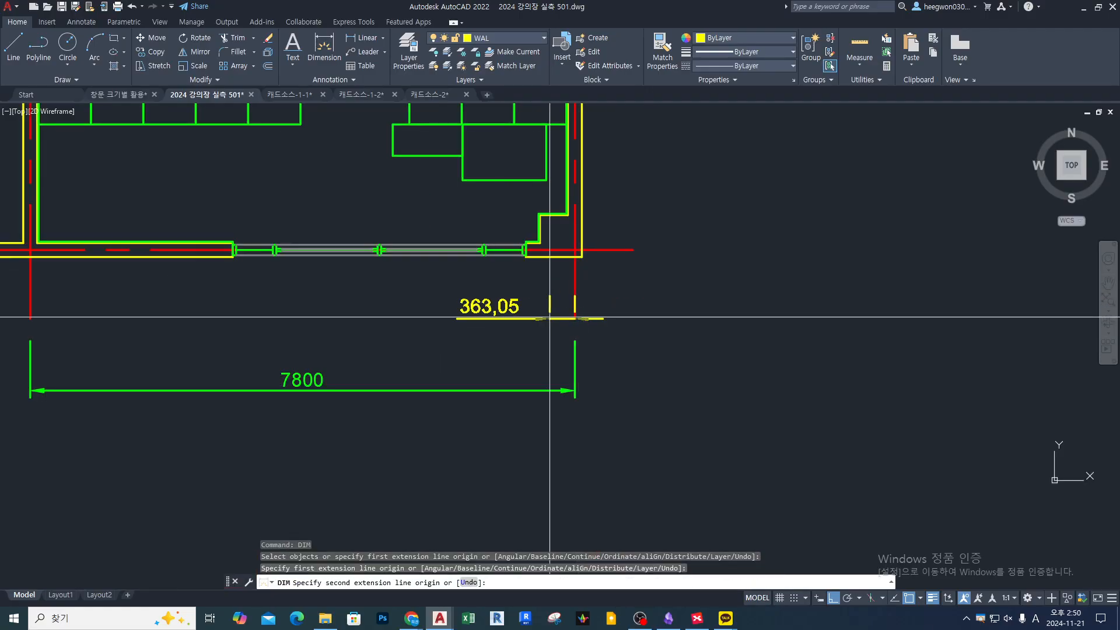
scroll(530, 257, up, 3)
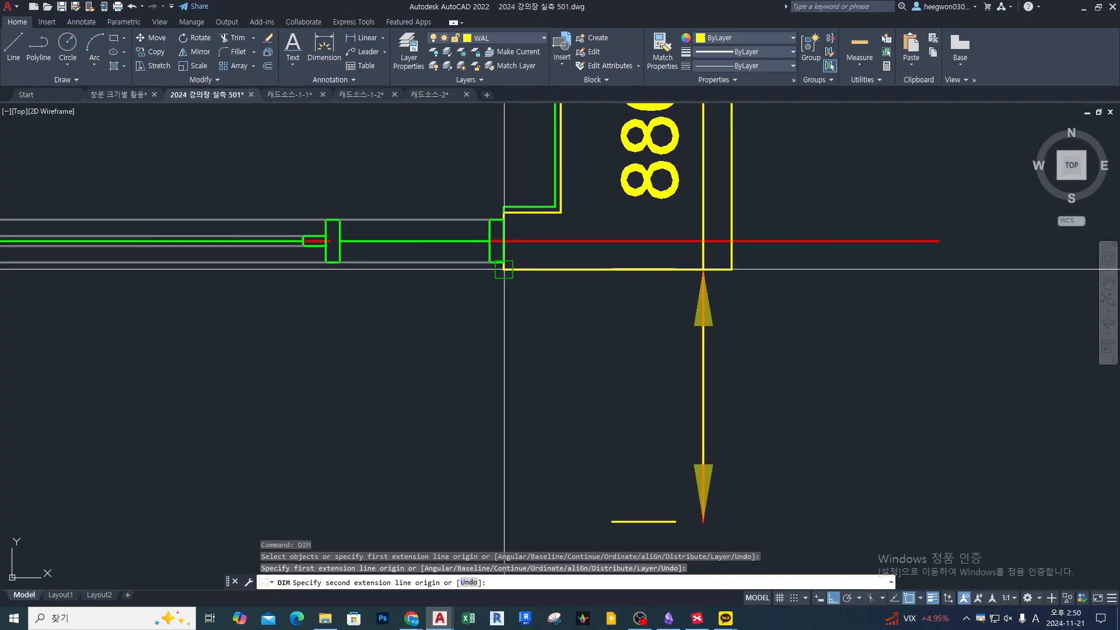
click(526, 256)
scroll(529, 390, down, 3)
click(533, 383)
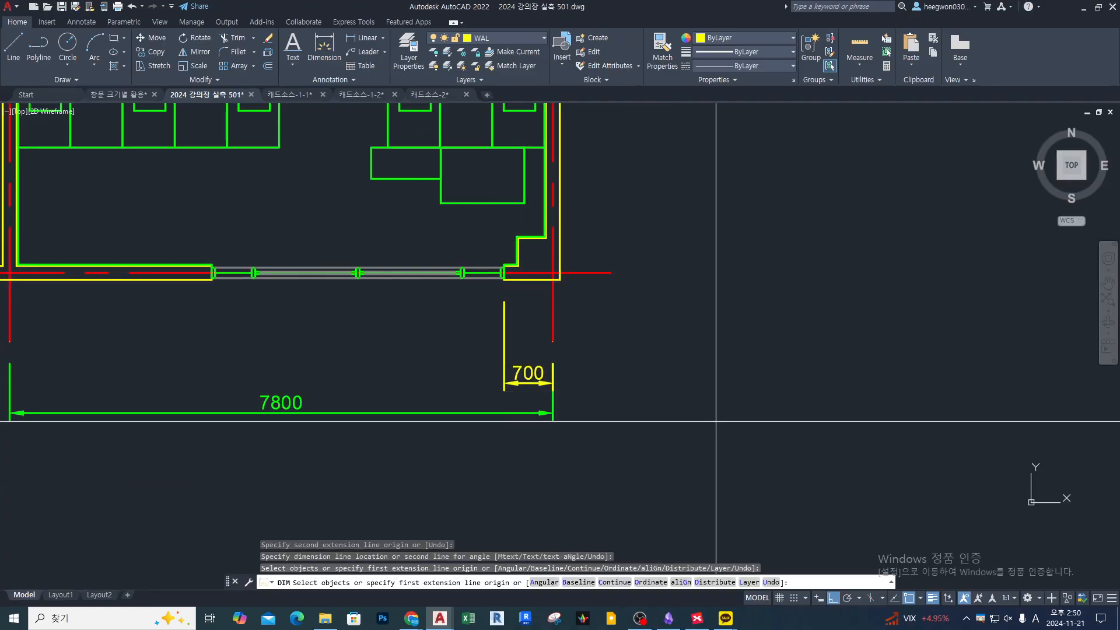
Step: Dimension the width of the plan's bottom window opening, aligned with the 700 dimension beside it
middle_drag(538, 357, 596, 350)
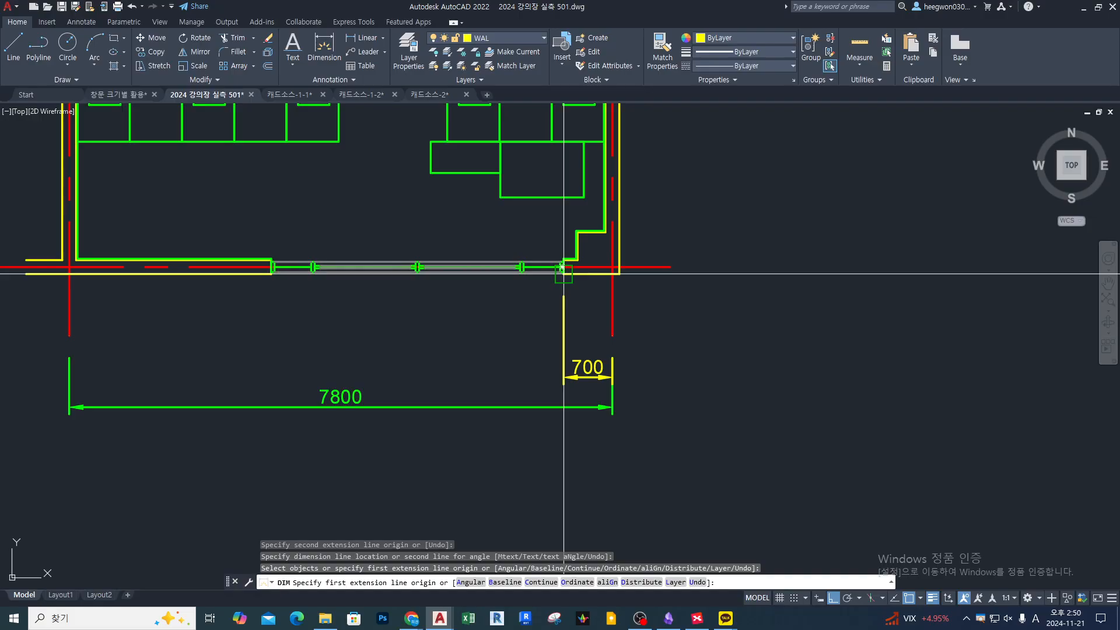
click(561, 267)
scroll(265, 278, up, 4)
click(299, 240)
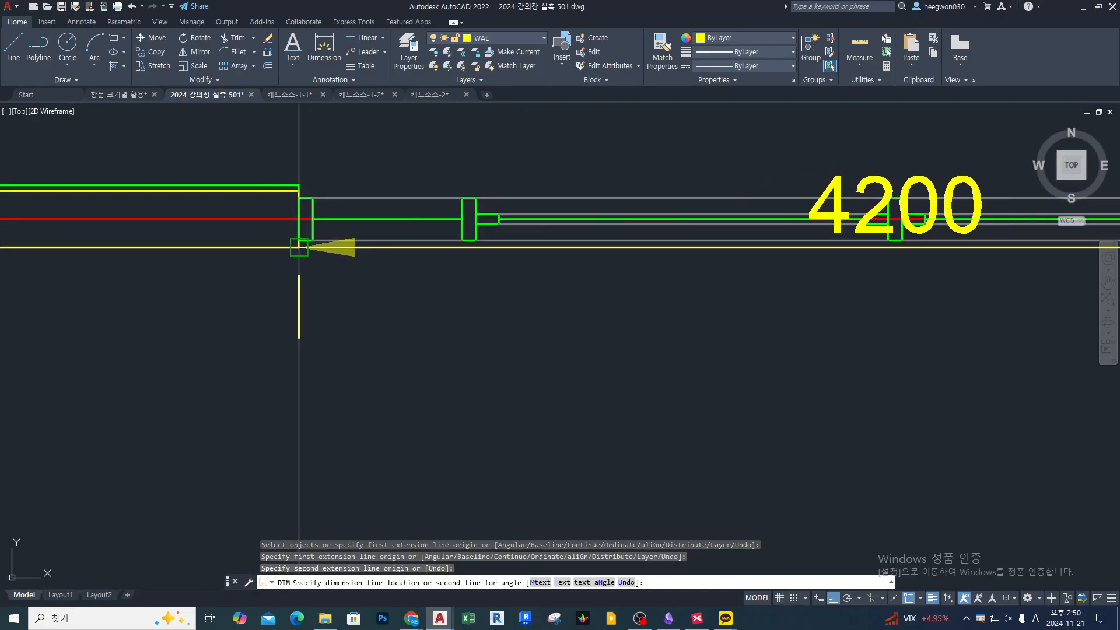
scroll(299, 241, down, 4)
click(587, 351)
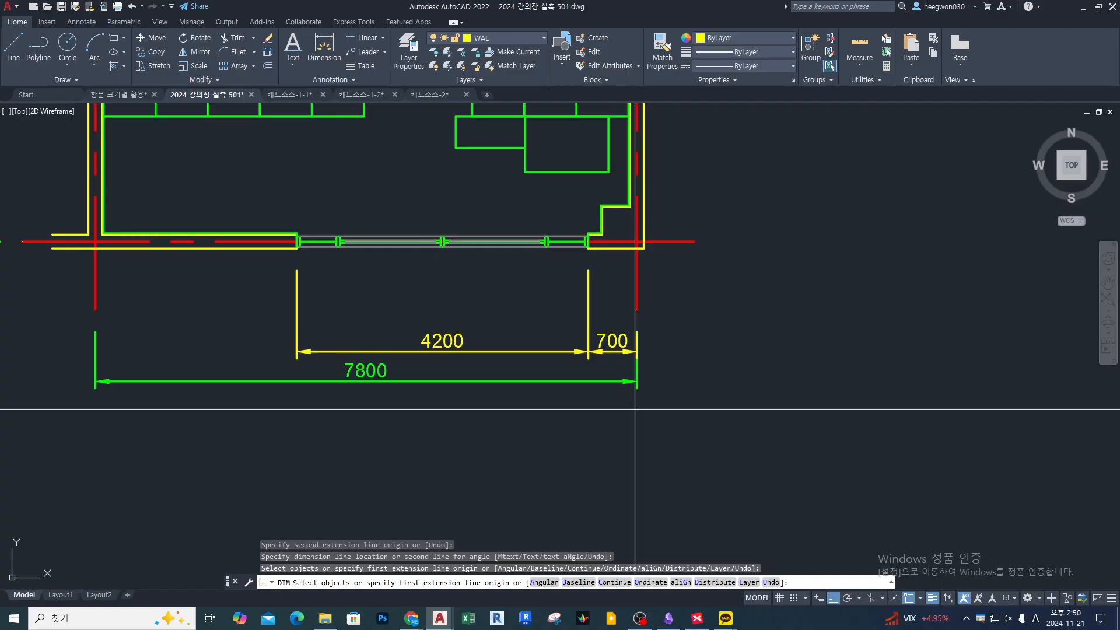
key(Escape)
key(Escape)
Step: Offset the elevation's left vertical centerline 700 inward to mark the window's left edge
scroll(527, 420, down, 8)
scroll(479, 305, up, 6)
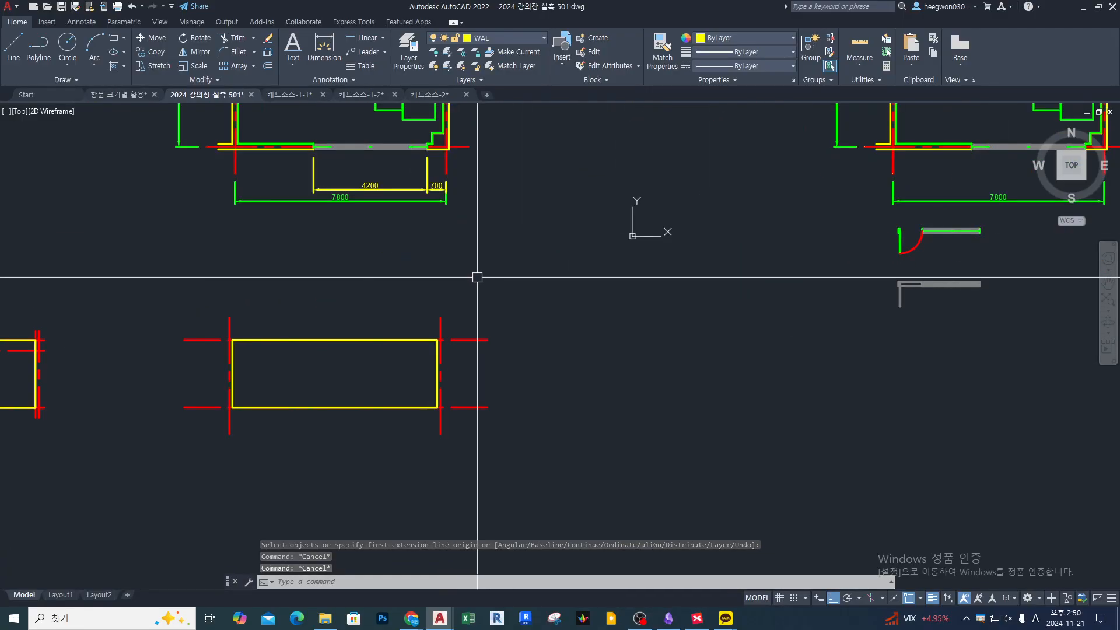
text(o)
key(Return)
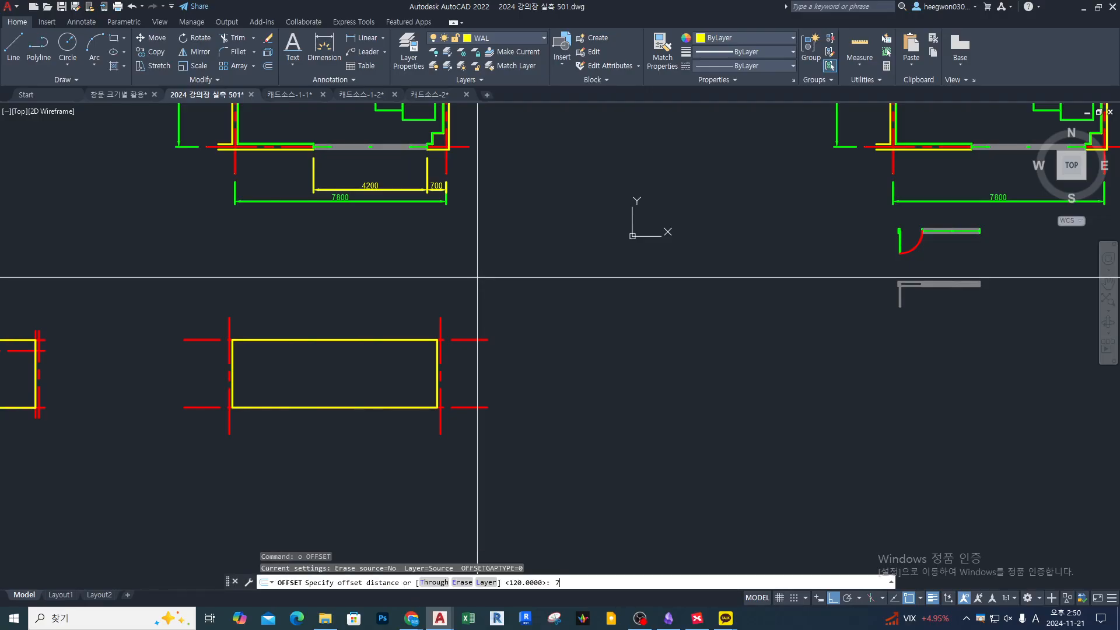
text(700)
key(Return)
click(228, 327)
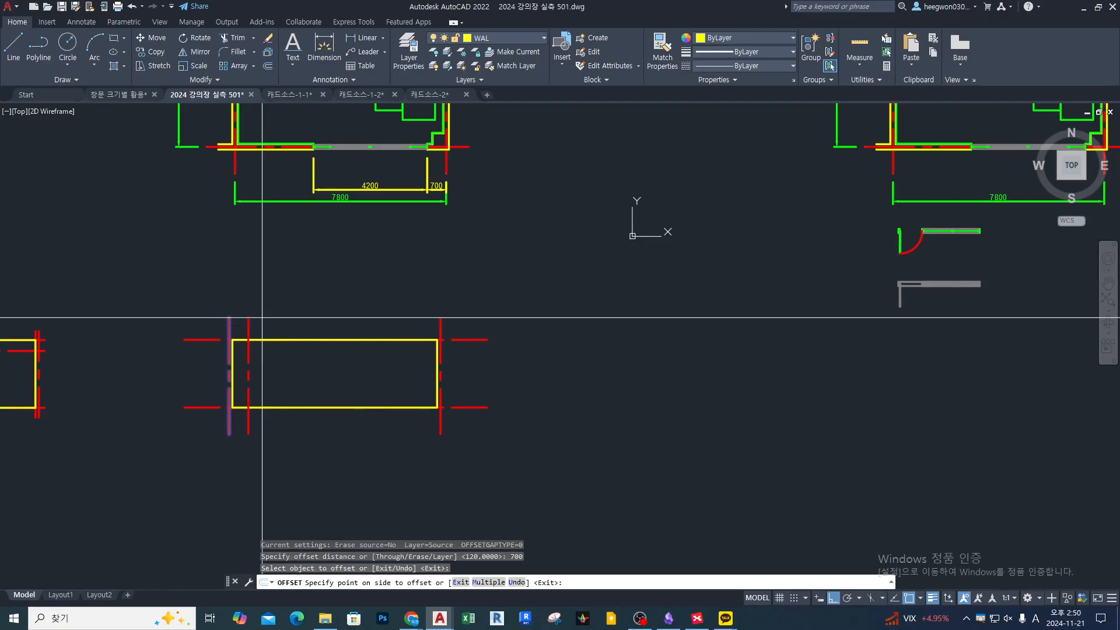
key(Return)
Step: Offset the window's left edge line 4200 to the right to mark the window's right edge
key(Return)
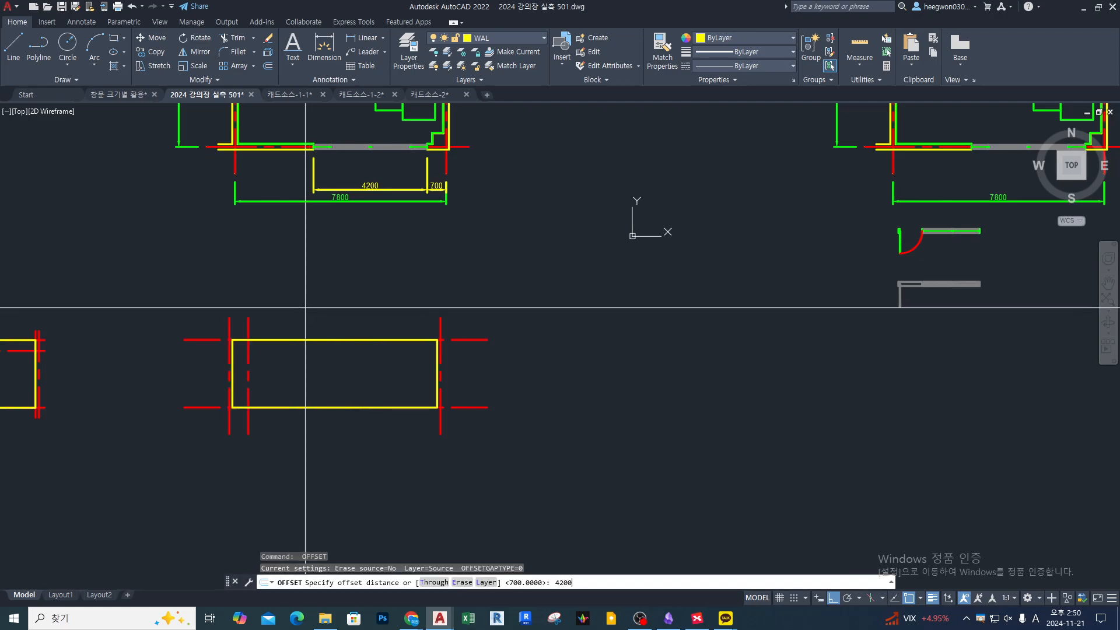
key(Return)
click(249, 320)
click(321, 314)
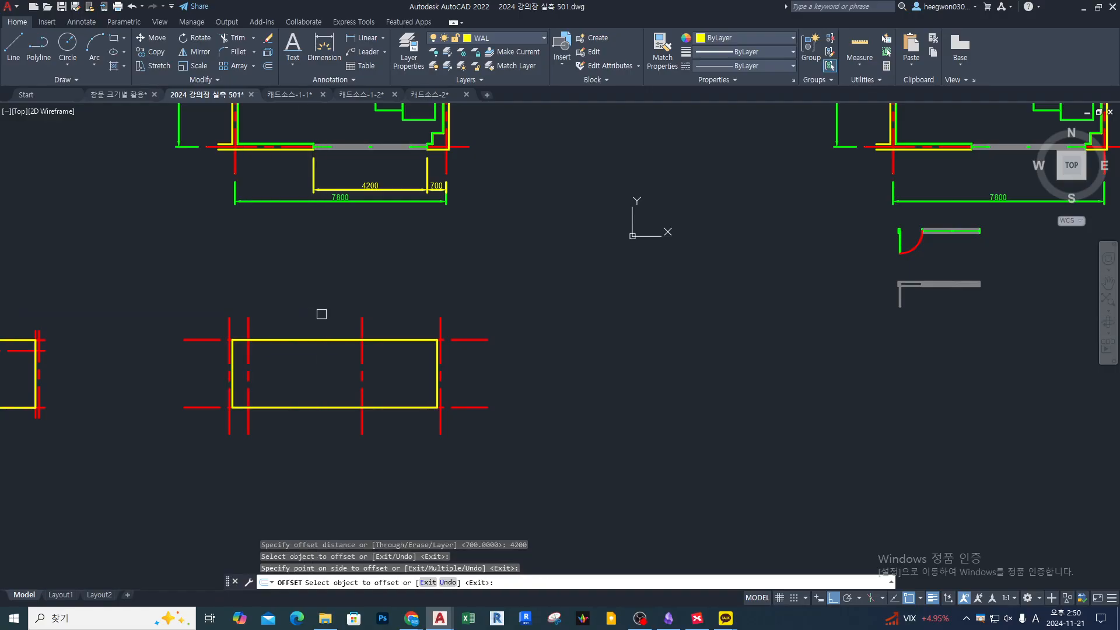
key(Return)
Step: Offset the elevation's bottom horizontal centerline 600 upward to mark the window sill
scroll(309, 349, up, 2)
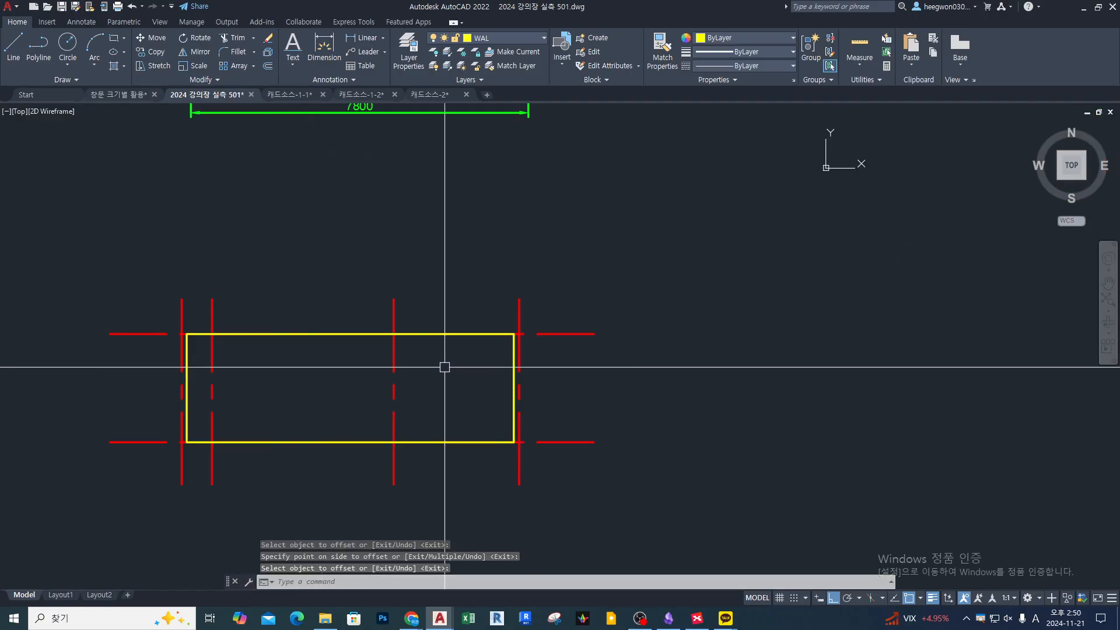
text(o)
key(Return)
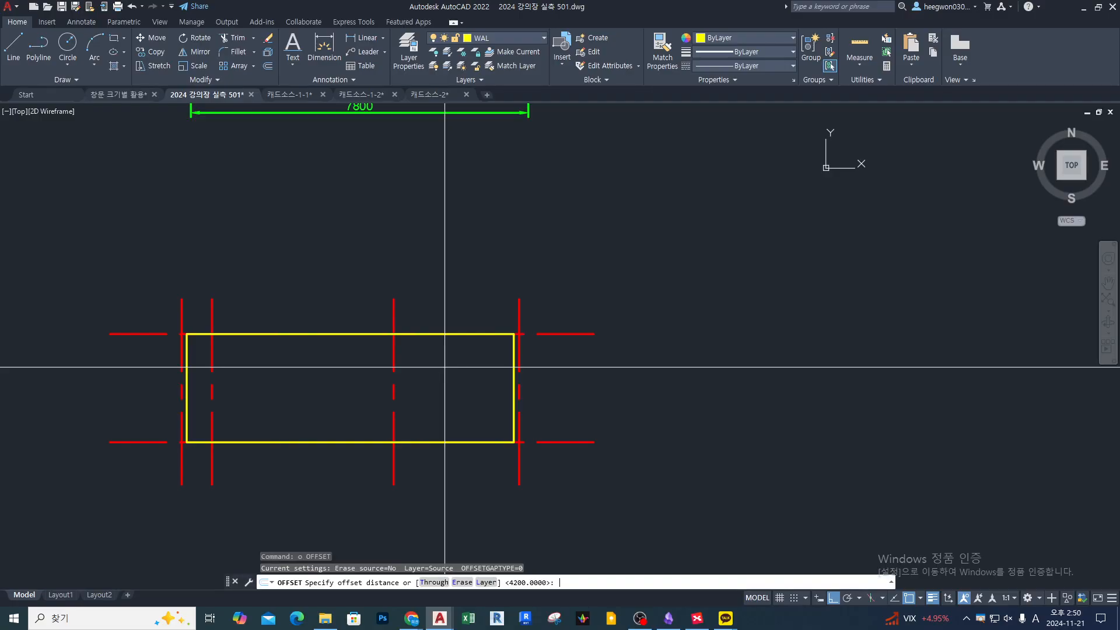
text(600)
key(Return)
click(530, 442)
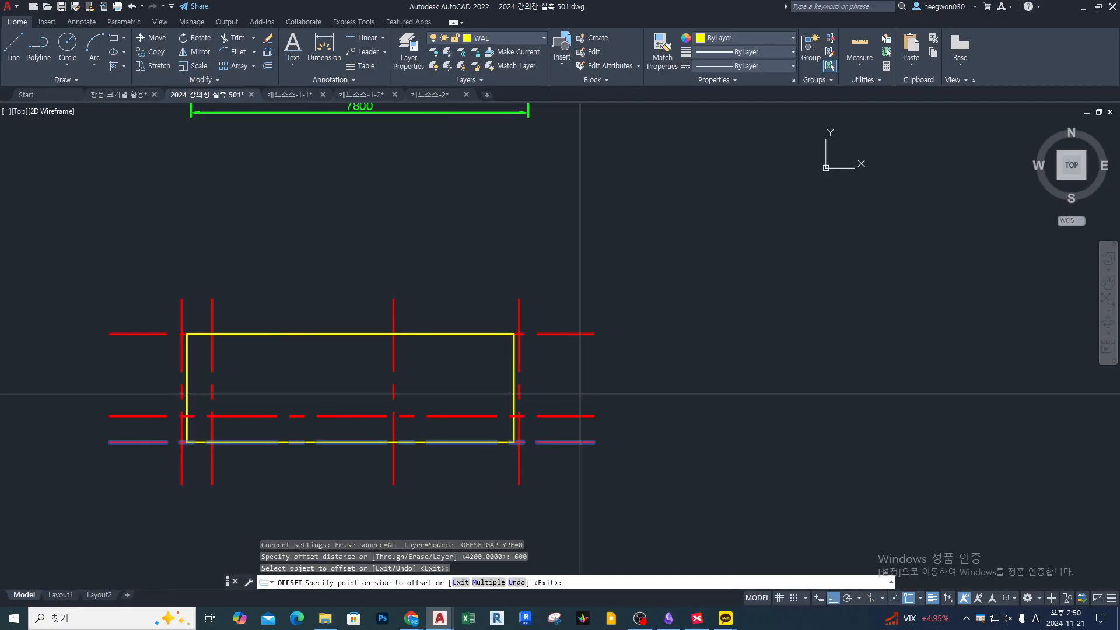
click(580, 394)
key(Return)
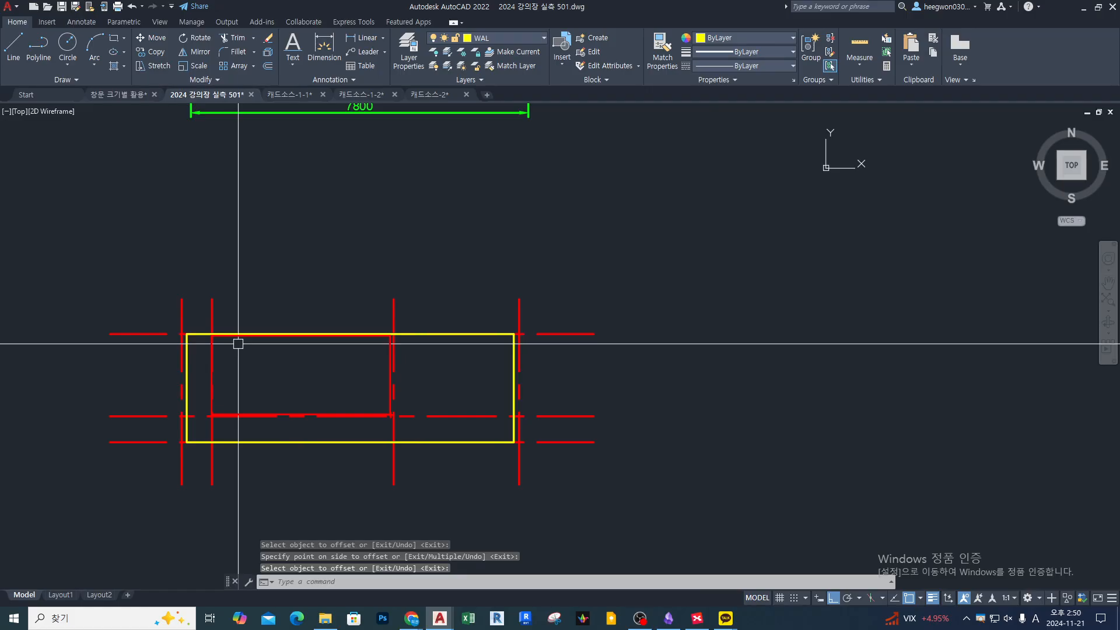
Step: Offset the window sill line another 600 upward
key(Return)
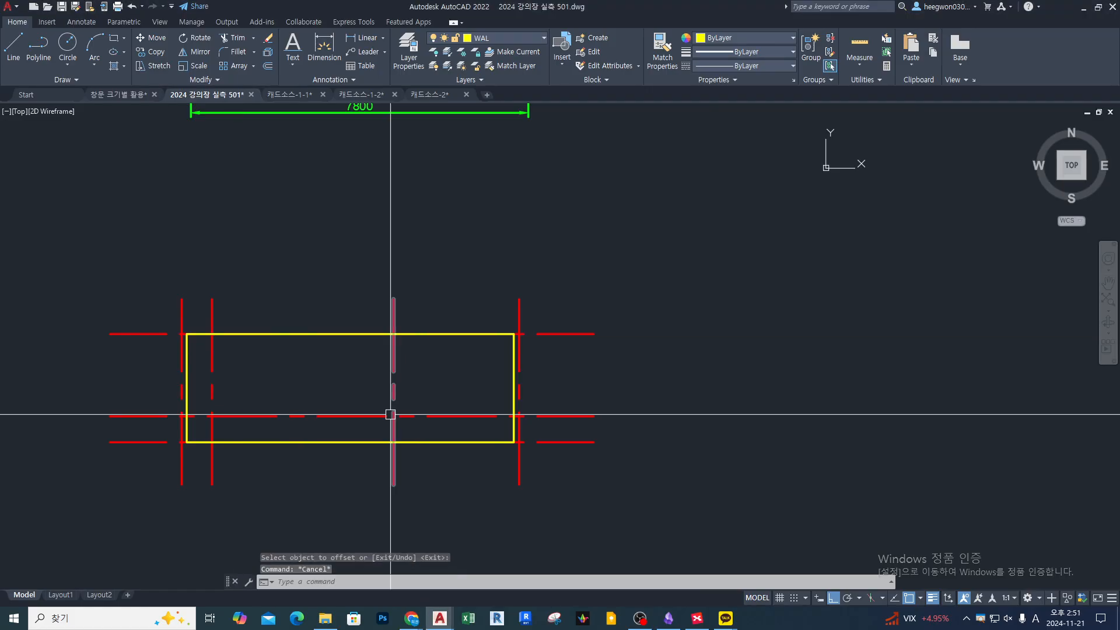
text(o)
key(Return)
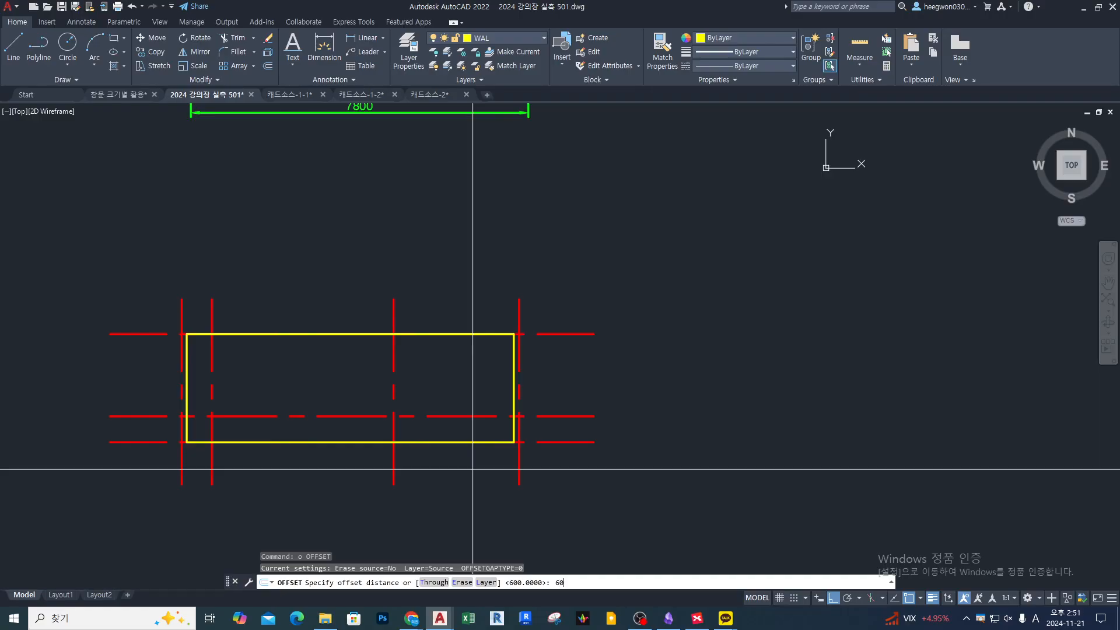
text(60)
key(Return)
click(546, 417)
click(575, 387)
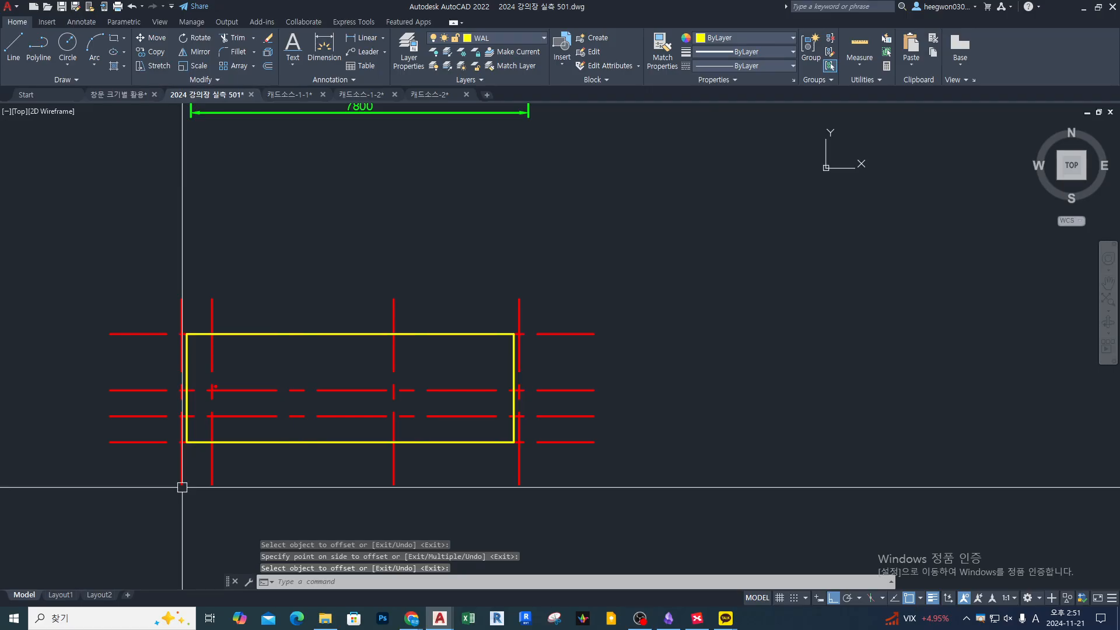
Step: Draw a rectangle between the two window edge lines and the two 600-spaced horizontal lines
drag(214, 415, 392, 338)
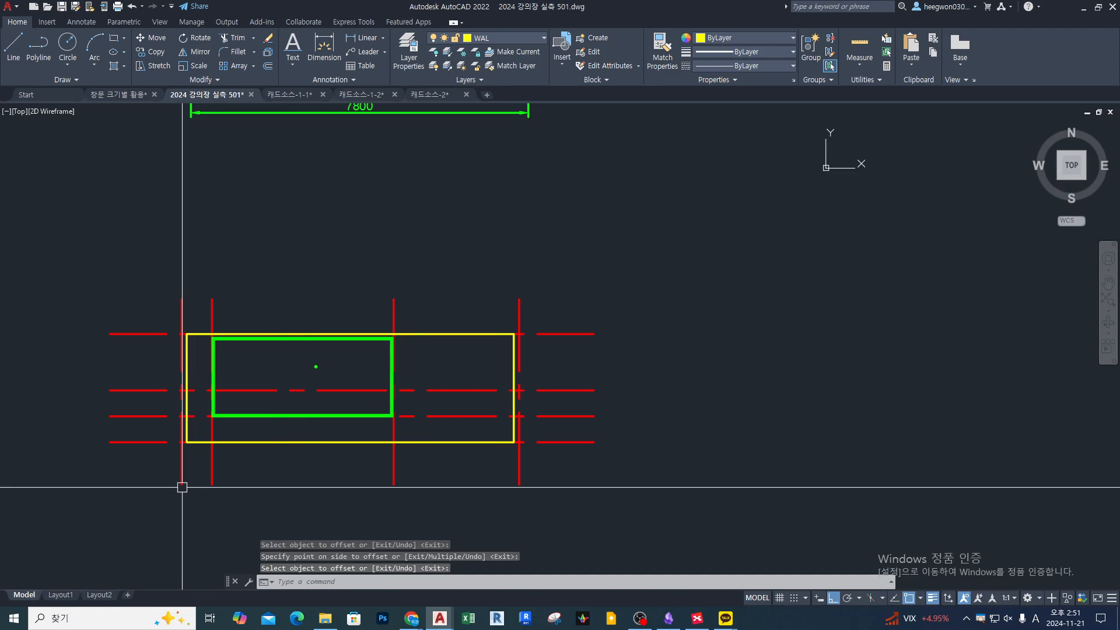
key(Escape)
text(rec)
key(Return)
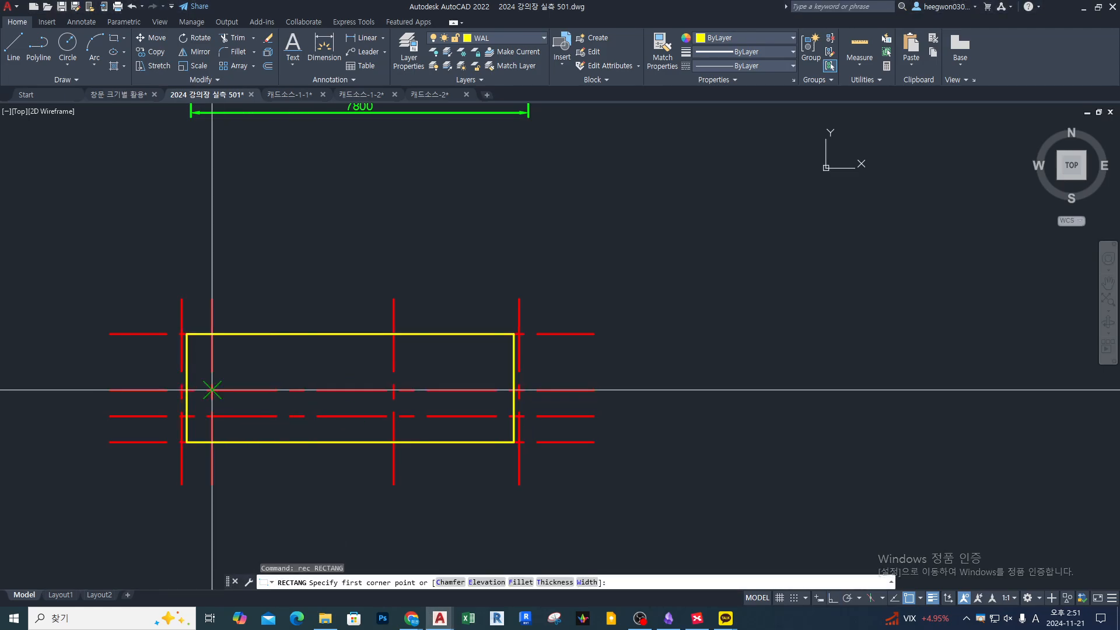
click(211, 389)
click(394, 416)
key(Escape)
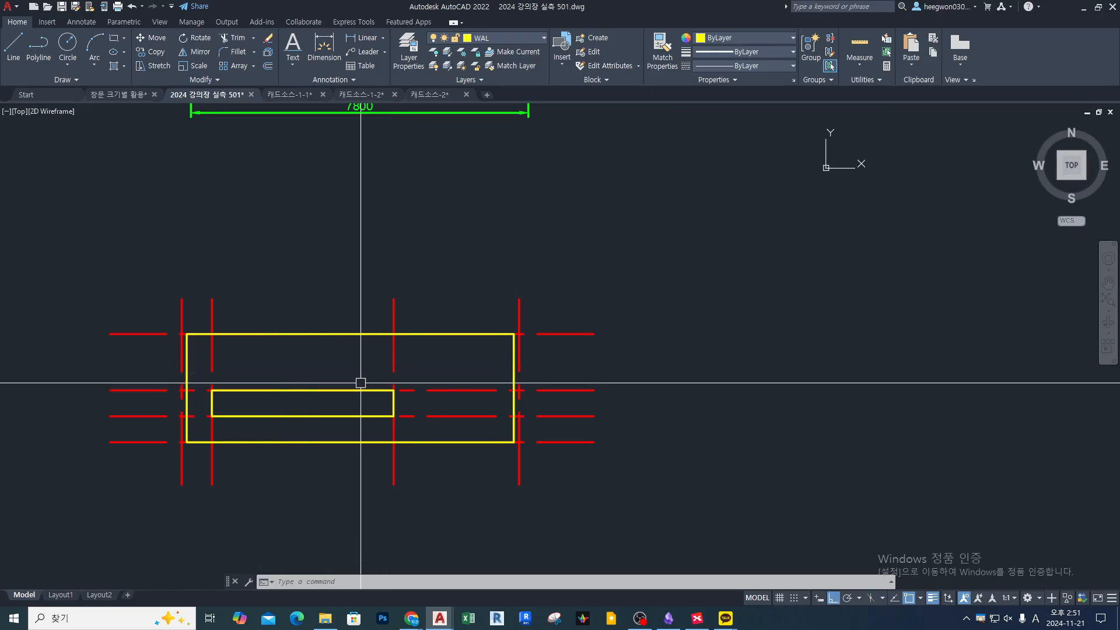
Step: Match the new window rectangle's properties to the plan's green 7800 dimension
text(ma)
key(Return)
click(397, 175)
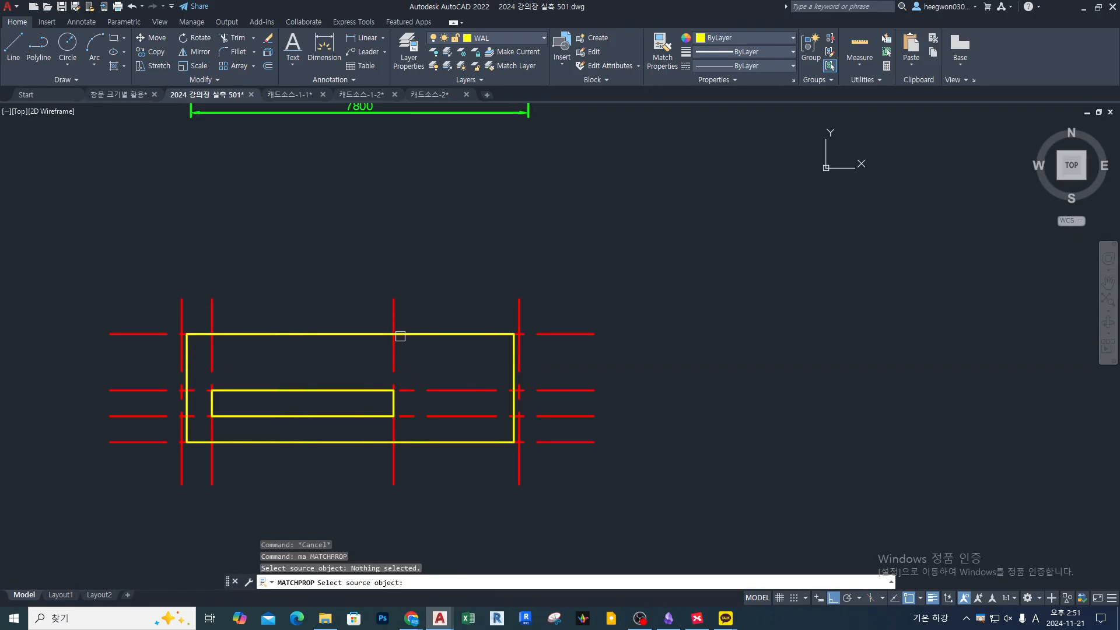
click(406, 111)
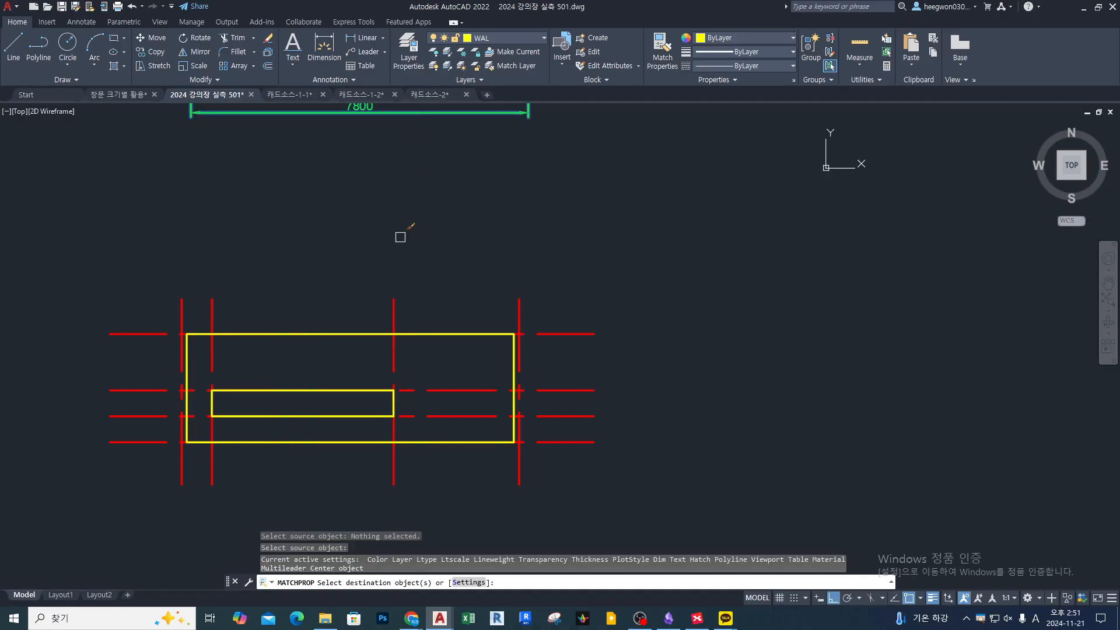
click(376, 389)
key(Return)
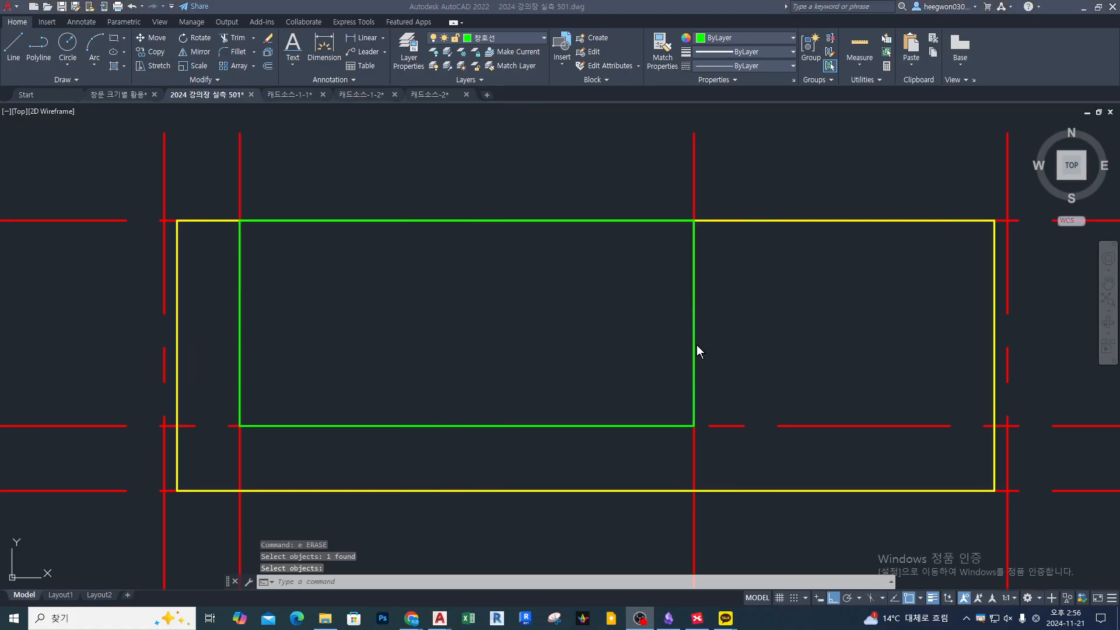
Step: Offset the window's left and right edge lines 600 inward to mark the side pane divisions
click(585, 291)
key(Escape)
key(Escape)
key(Escape)
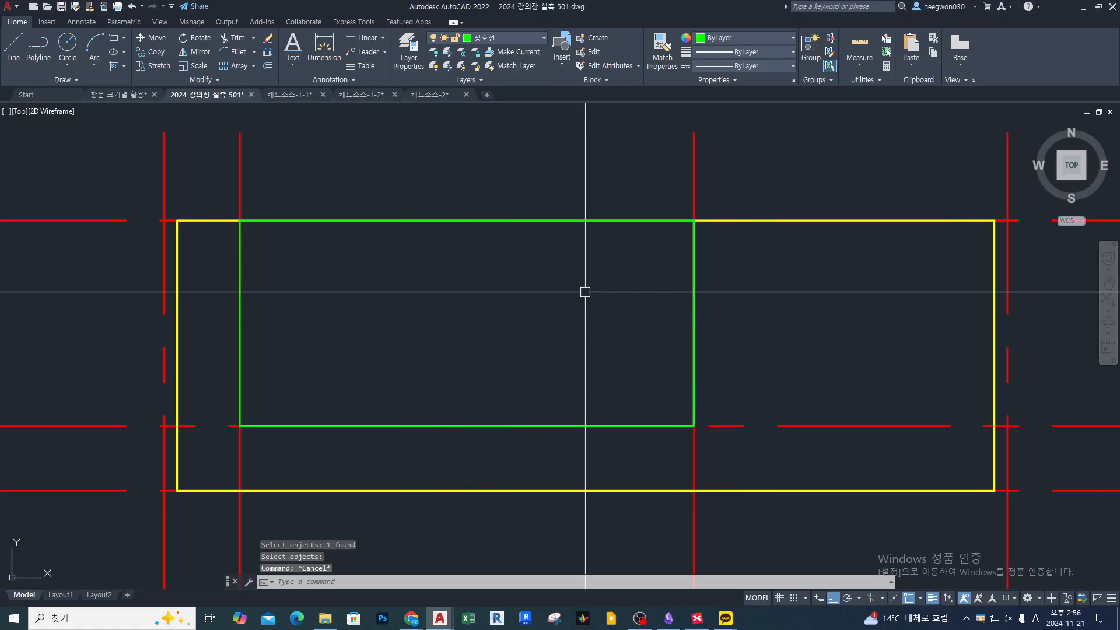
text(o)
key(Return)
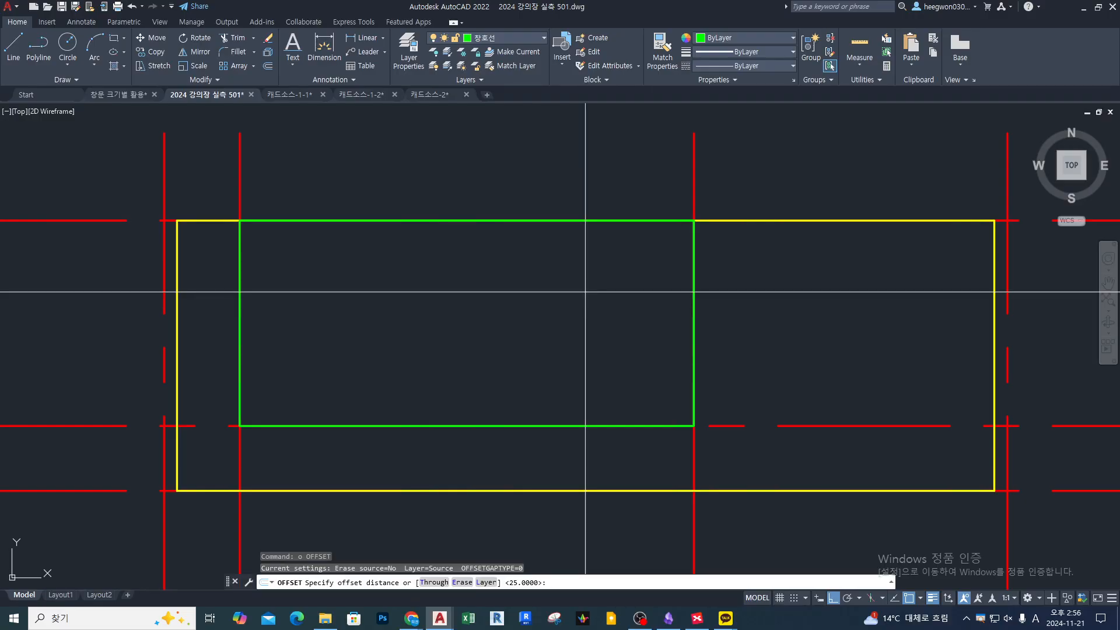
text(600)
key(Return)
click(239, 179)
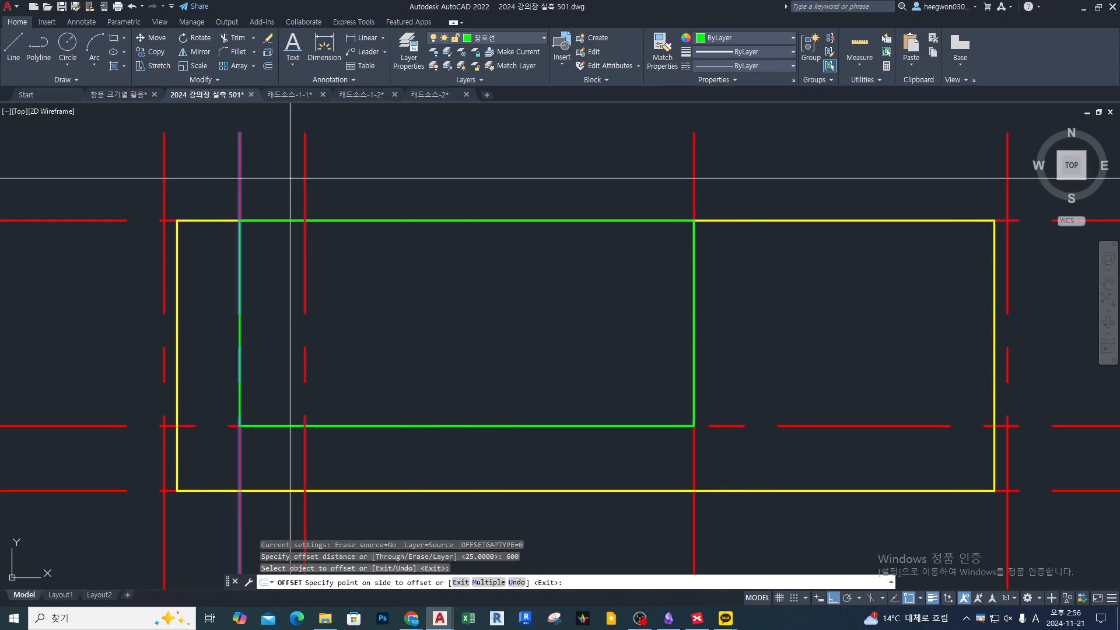
click(530, 200)
click(688, 189)
click(628, 190)
Step: Offset the window sill line 600 upward to mark the horizontal division inside the window
click(221, 419)
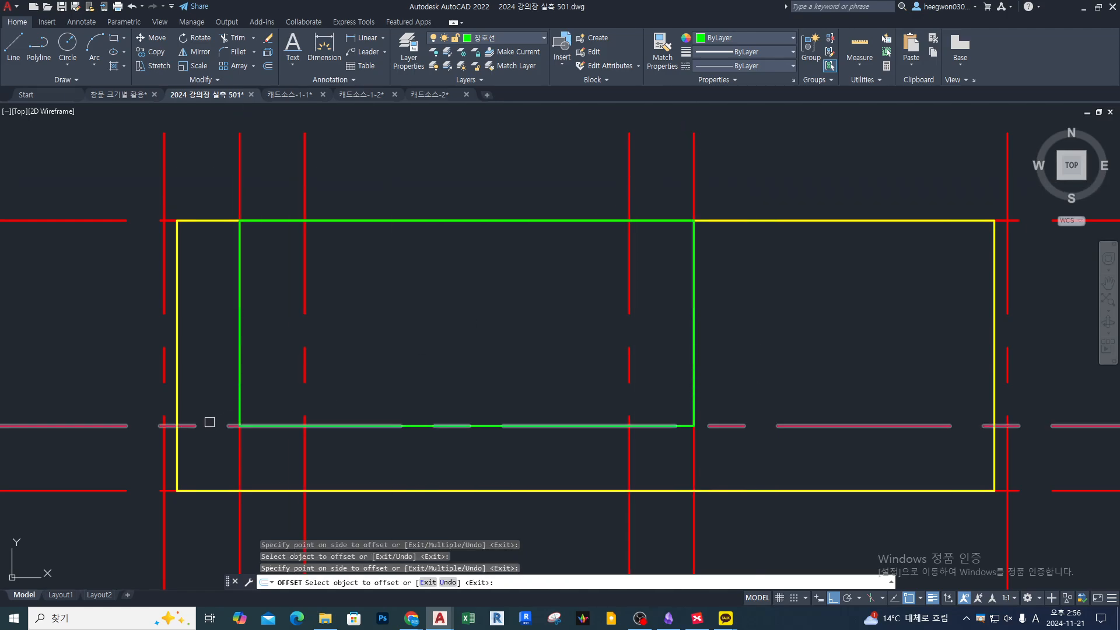
click(217, 348)
key(Return)
Step: Offset the window's left edge line 2100 to the right to mark the window's vertical center
key(Return)
text(2100)
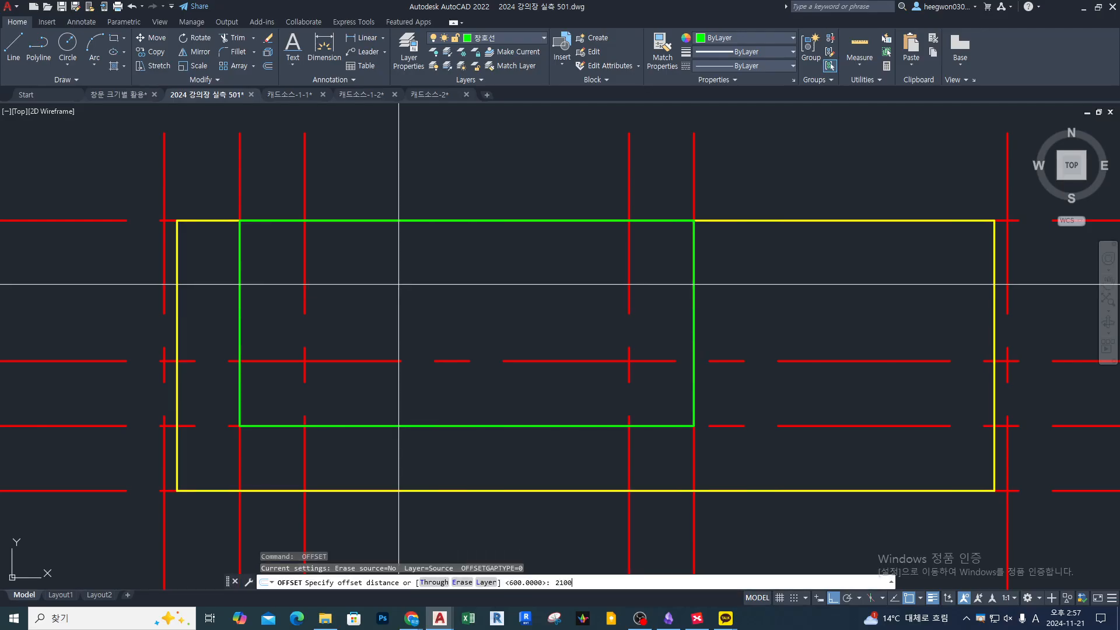
key(Return)
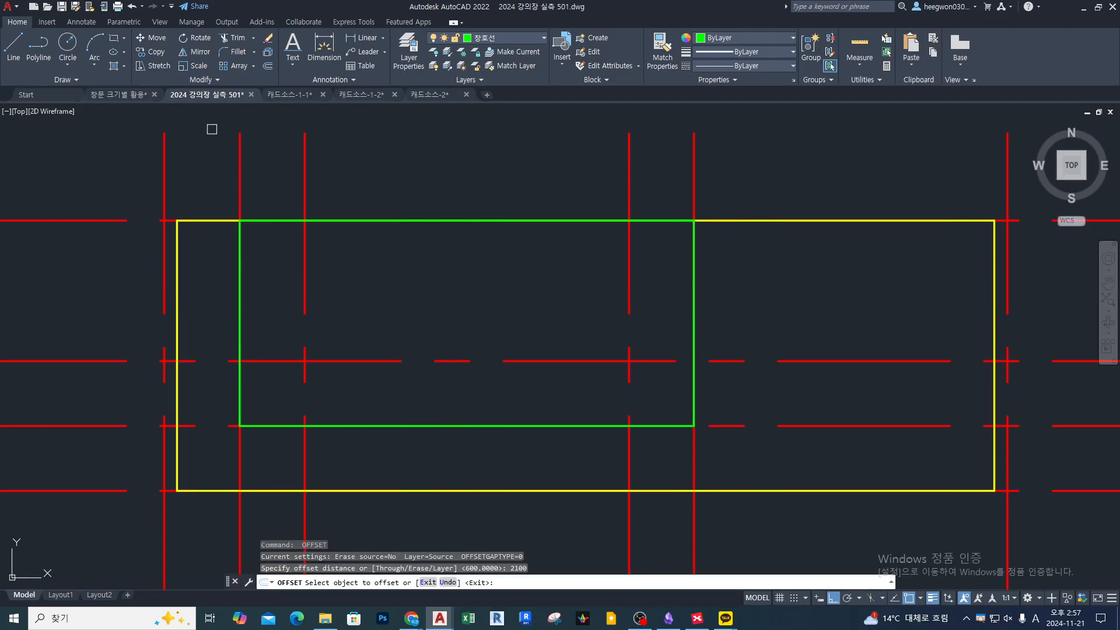
click(240, 163)
click(452, 182)
key(Return)
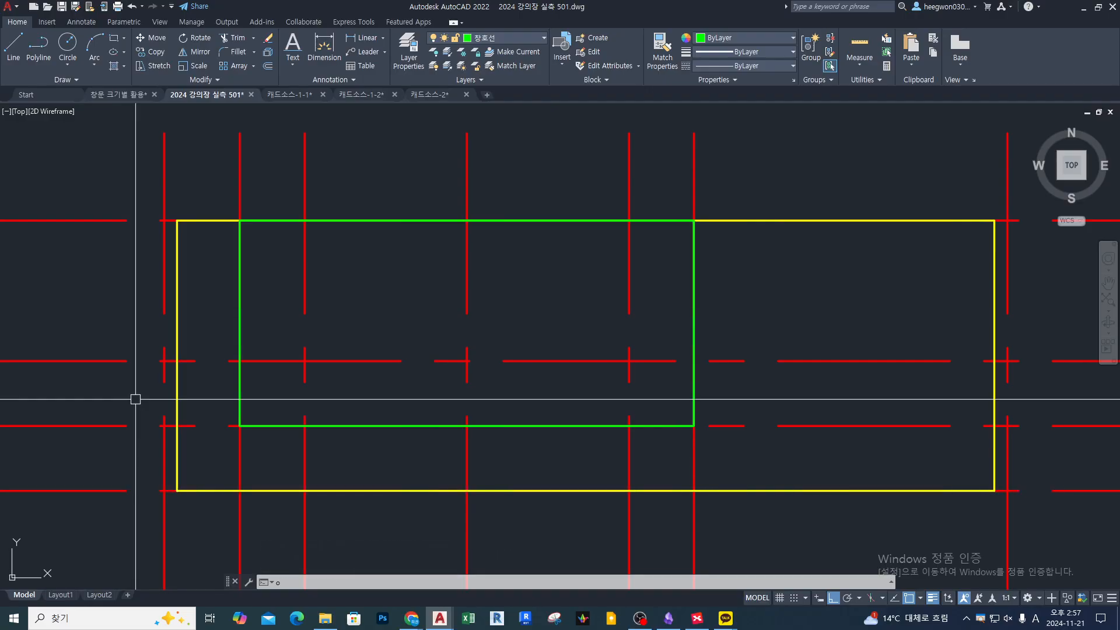
Step: Offset the green window rectangle 50 inward to form the outer frame
key(Return)
text(4)
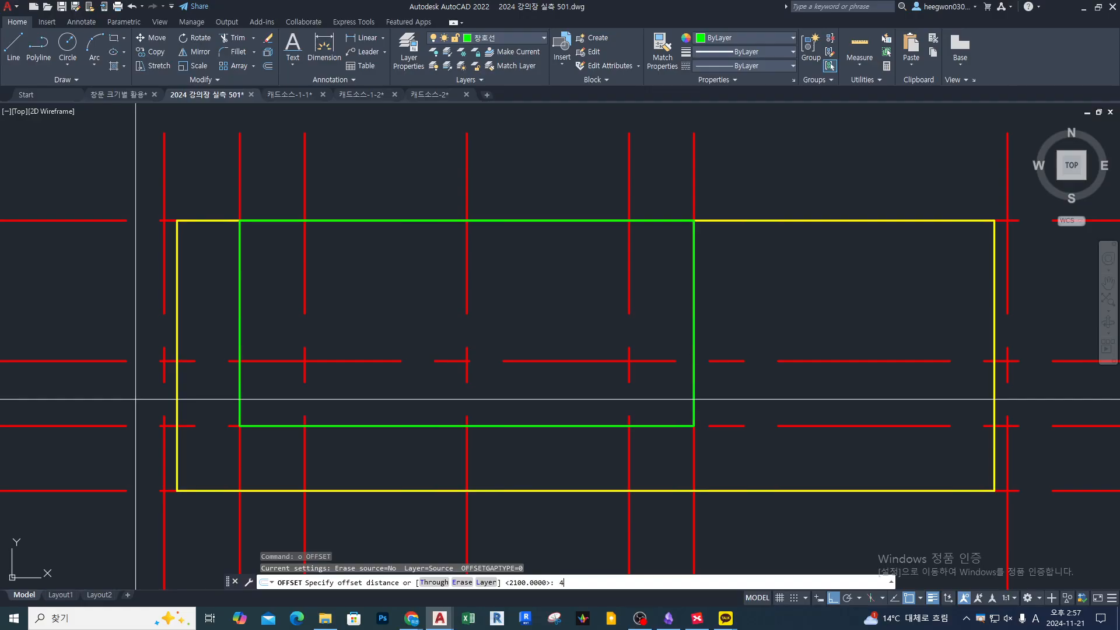
key(BackSpace)
text(5)
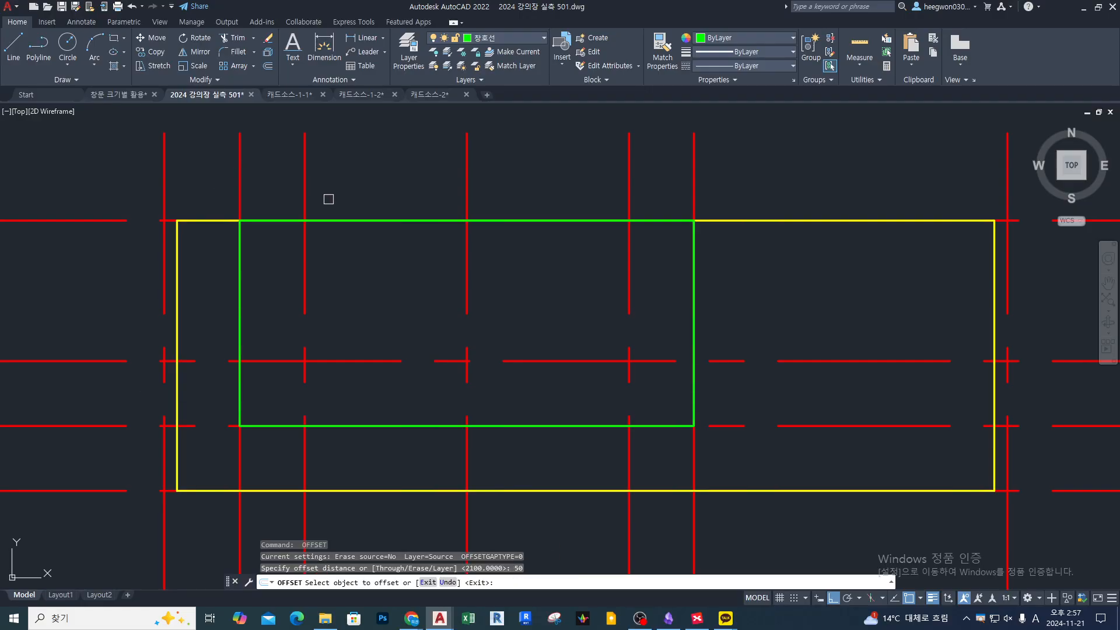
click(341, 221)
click(357, 288)
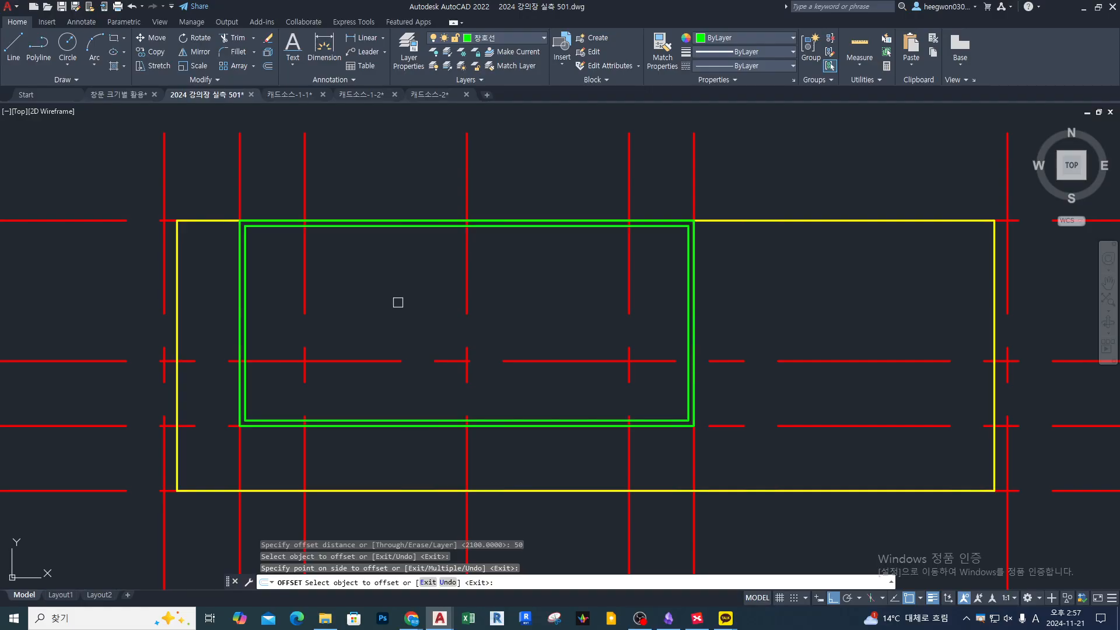
key(Return)
Step: Offset the window's left vertical division line 25 to both sides to mark the mullion's edges
key(Return)
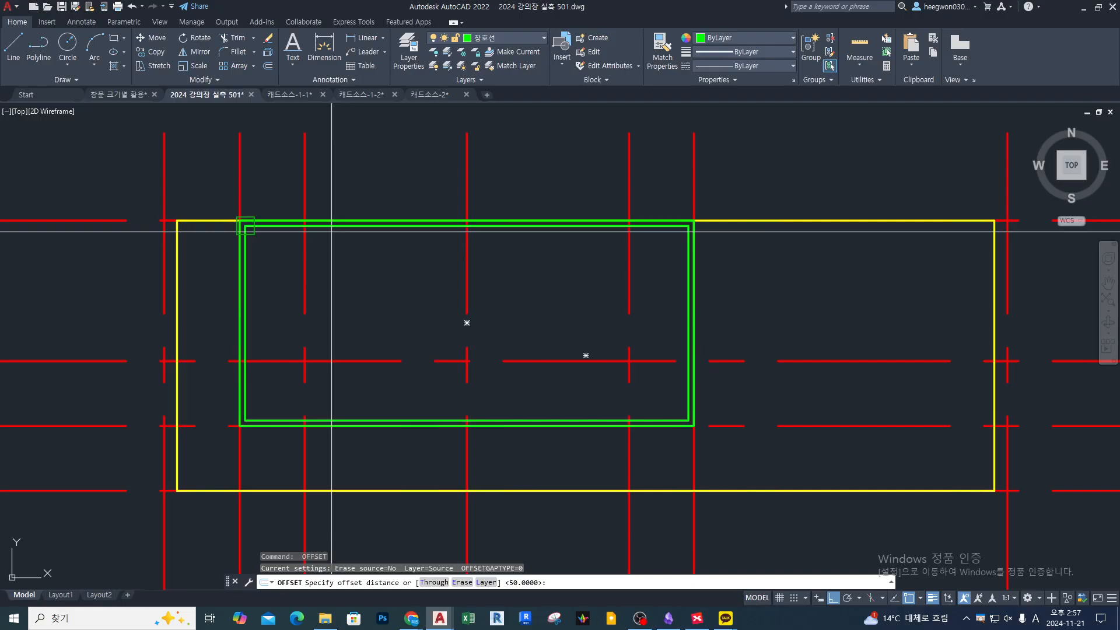
key(Escape)
text(o)
key(Return)
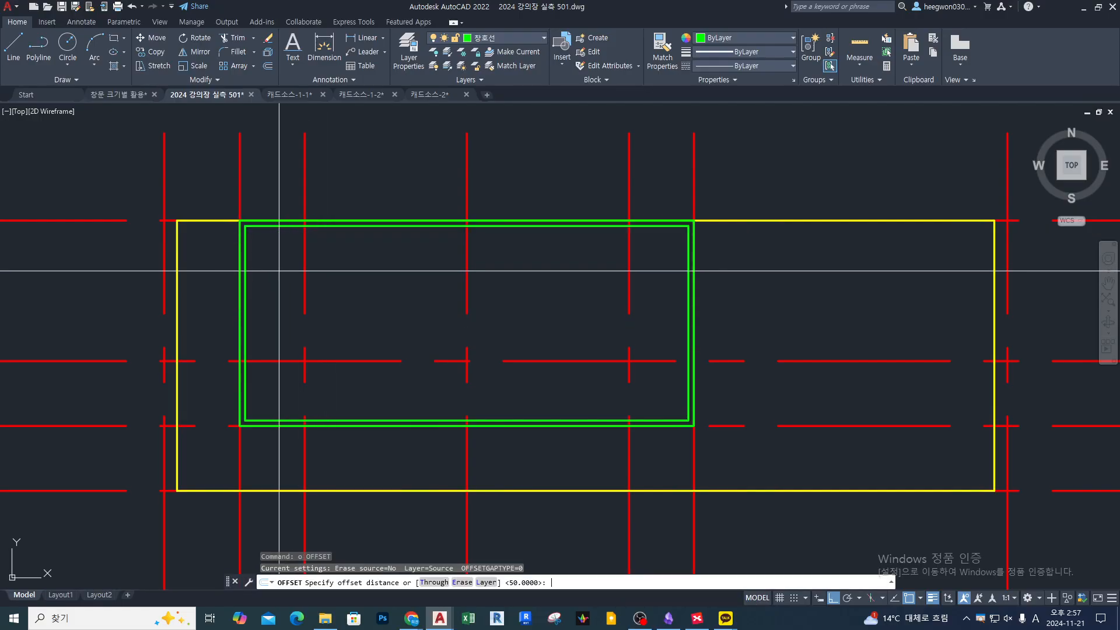
key(Return)
click(306, 281)
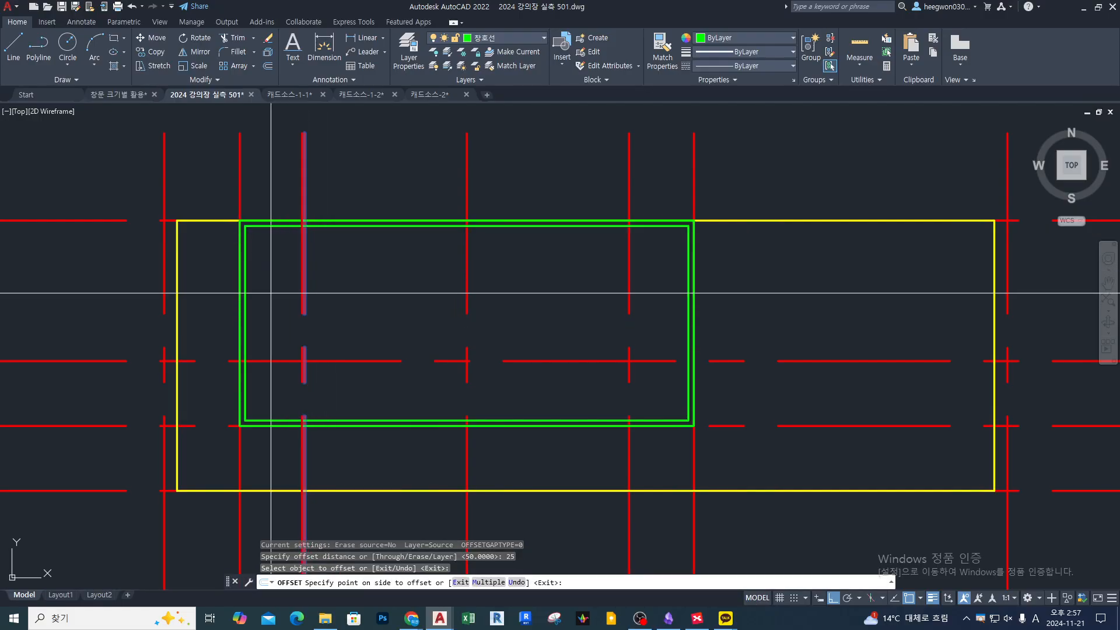
click(271, 294)
scroll(302, 279, up, 2)
click(311, 279)
click(454, 307)
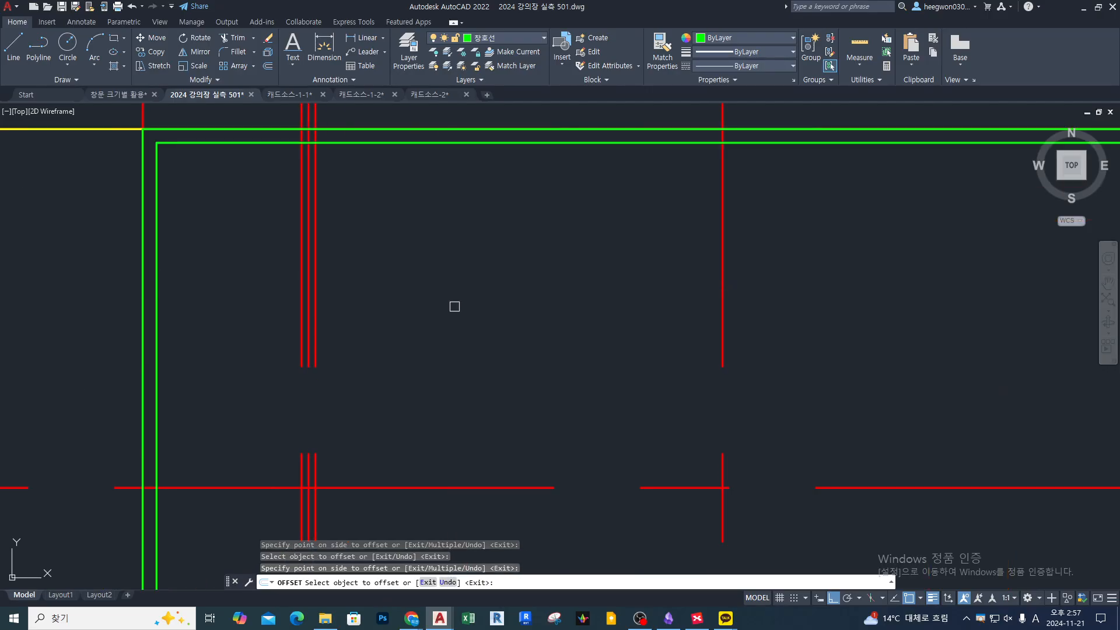
Step: Offset the window's middle and right vertical division lines 25 to both sides to mark the mullion edges
click(726, 246)
click(696, 268)
scroll(620, 305, down, 3)
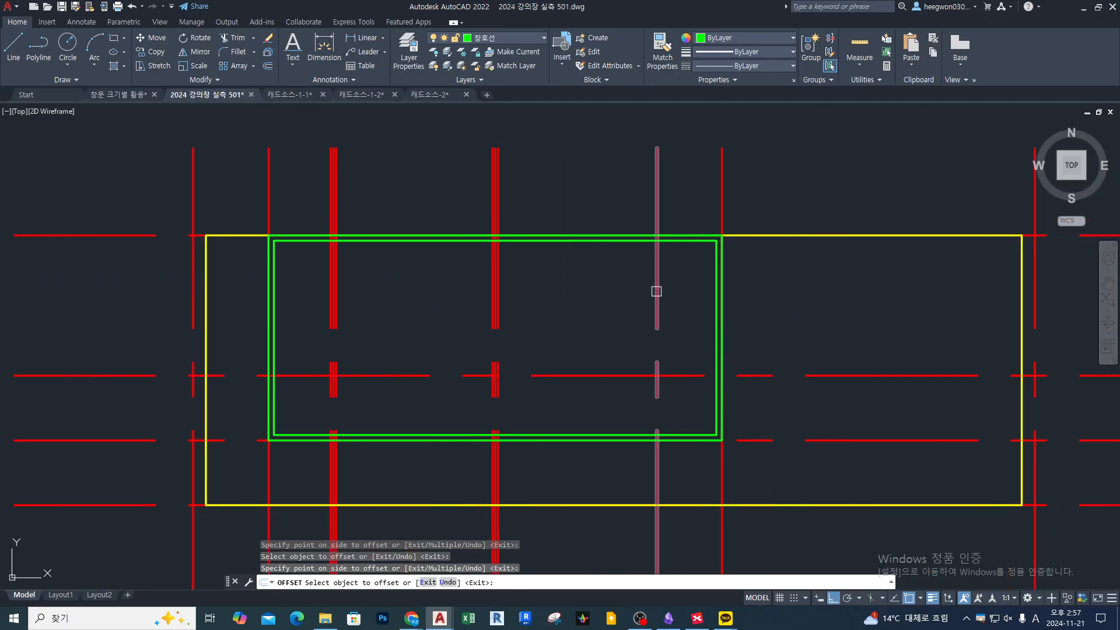
scroll(659, 292, up, 3)
scroll(680, 252, down, 3)
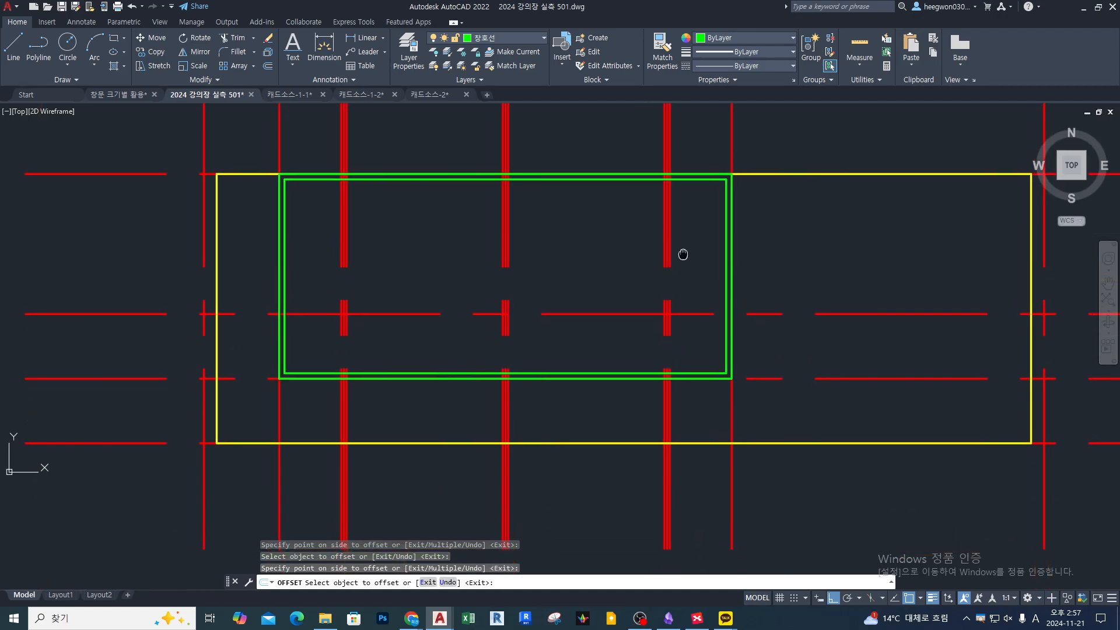
Step: Offset the window's horizontal division line 25 upward and downward to mark the transom's edges
click(612, 314)
scroll(627, 251, up, 3)
click(595, 335)
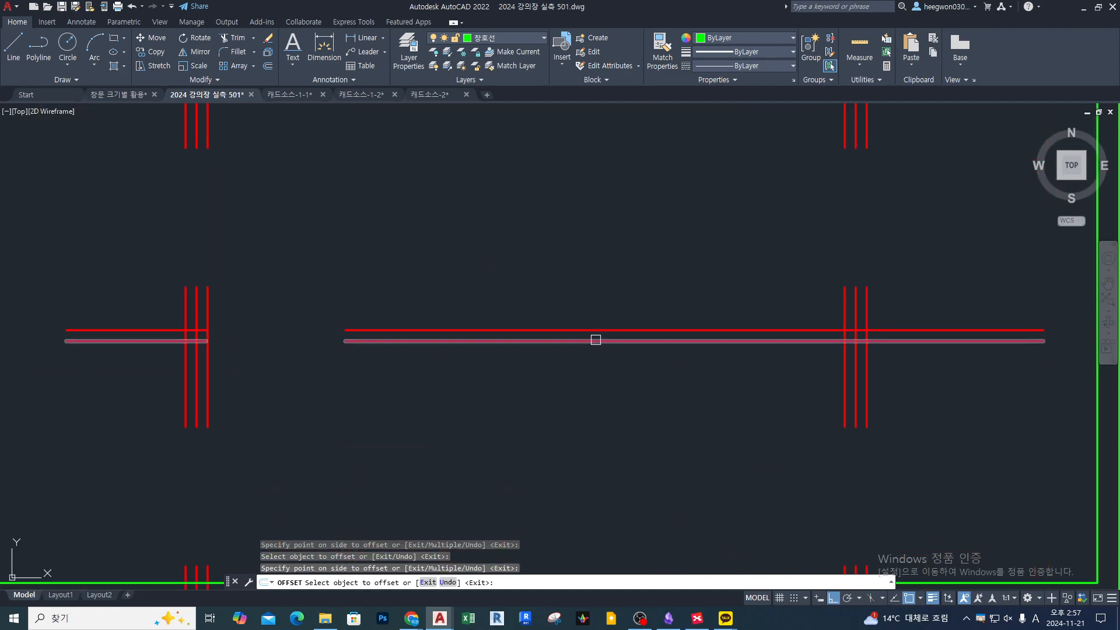
key(Return)
Step: Draw a rectangle for the window's left vertical mullion between its offset lines, spanning the inner frame's full height
scroll(543, 365, down, 2)
text(rec)
key(Return)
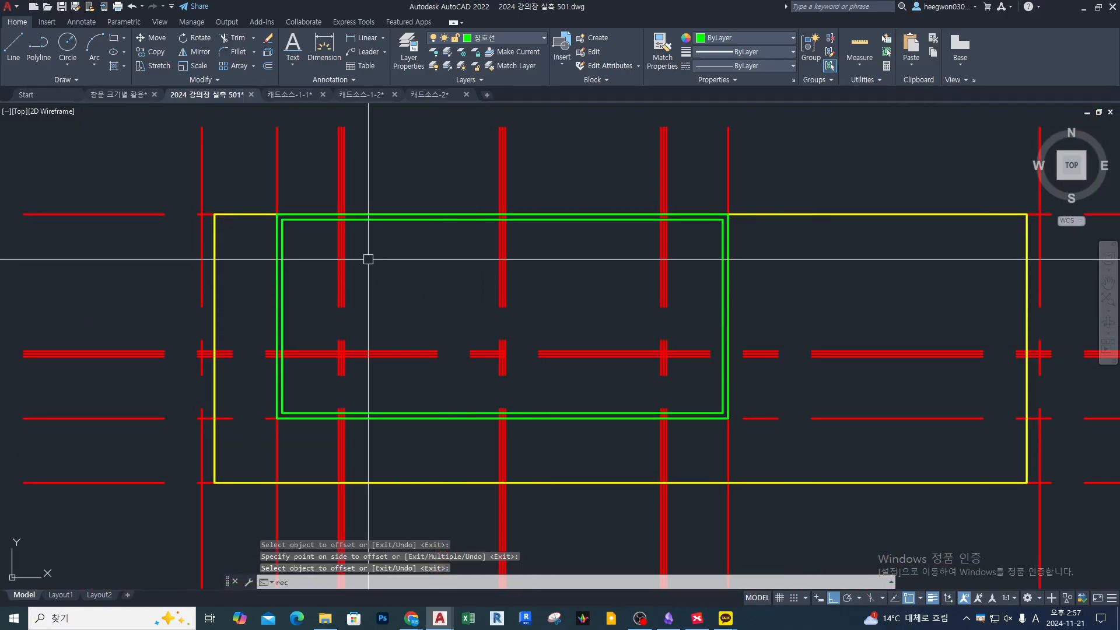
scroll(368, 258, up, 4)
scroll(315, 173, down, 3)
scroll(264, 380, up, 4)
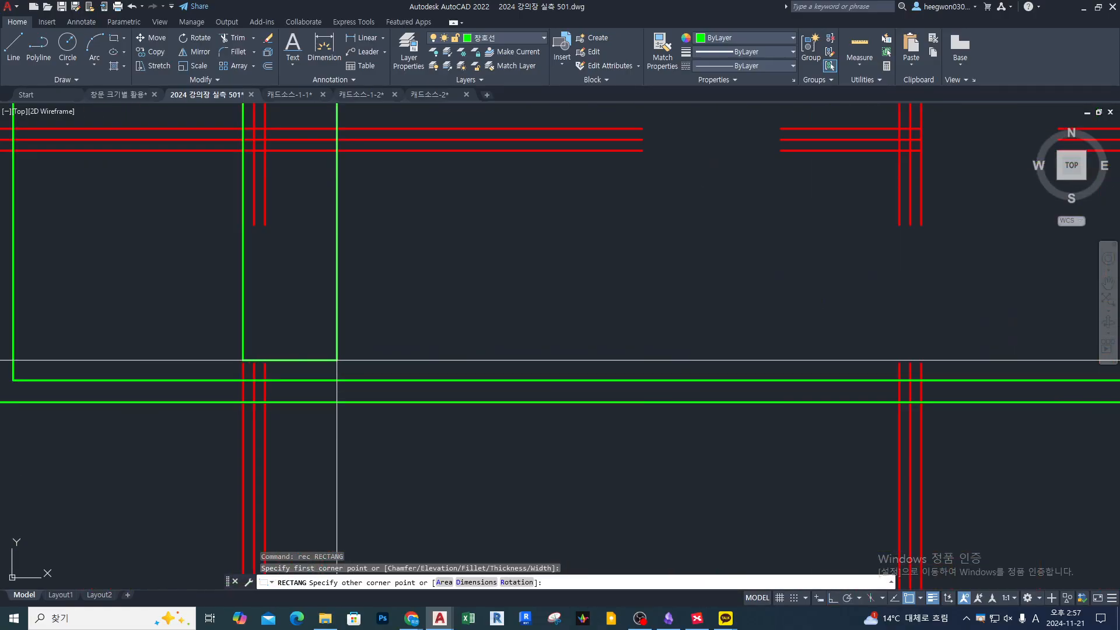
click(265, 379)
scroll(262, 373, down, 2)
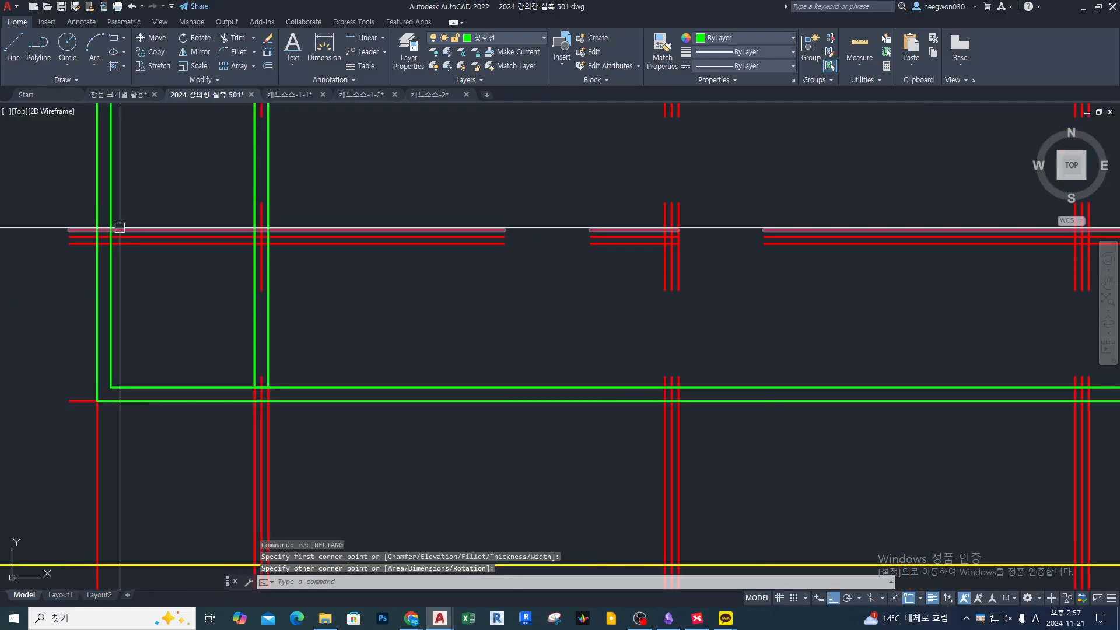
Step: Draw a rectangle for the horizontal mullion between its offset lines, spanning the inner frame's full width
scroll(385, 236, up, 4)
scroll(632, 247, up, 2)
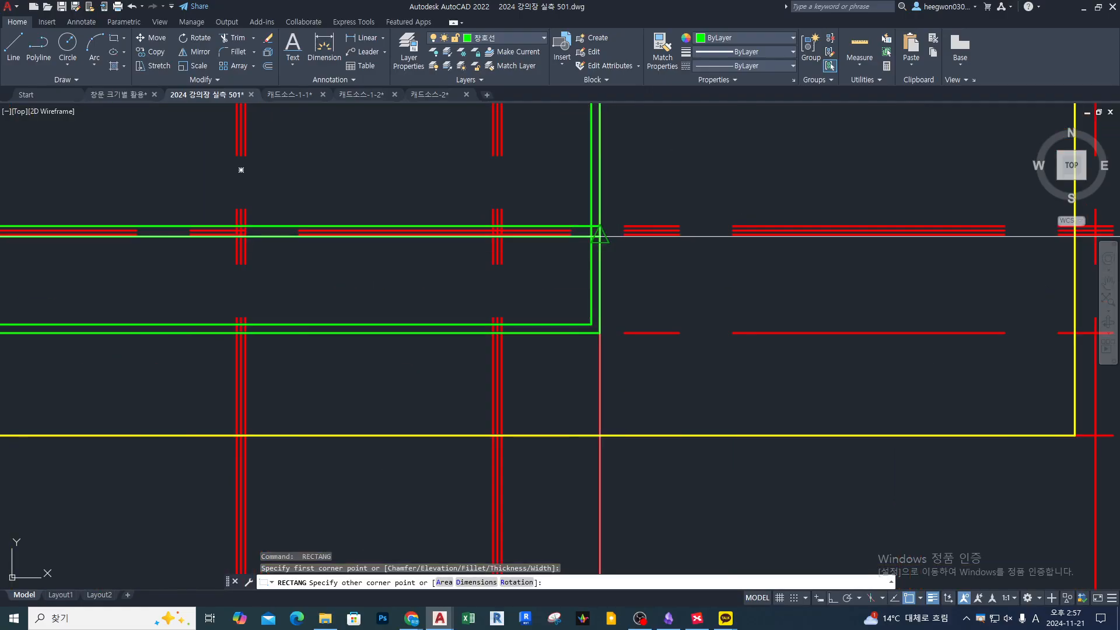
click(601, 306)
scroll(594, 306, down, 2)
Step: Draw a rectangle for the middle vertical mullion between its offset lines, from the inner frame's top to its bottom
scroll(374, 153, up, 2)
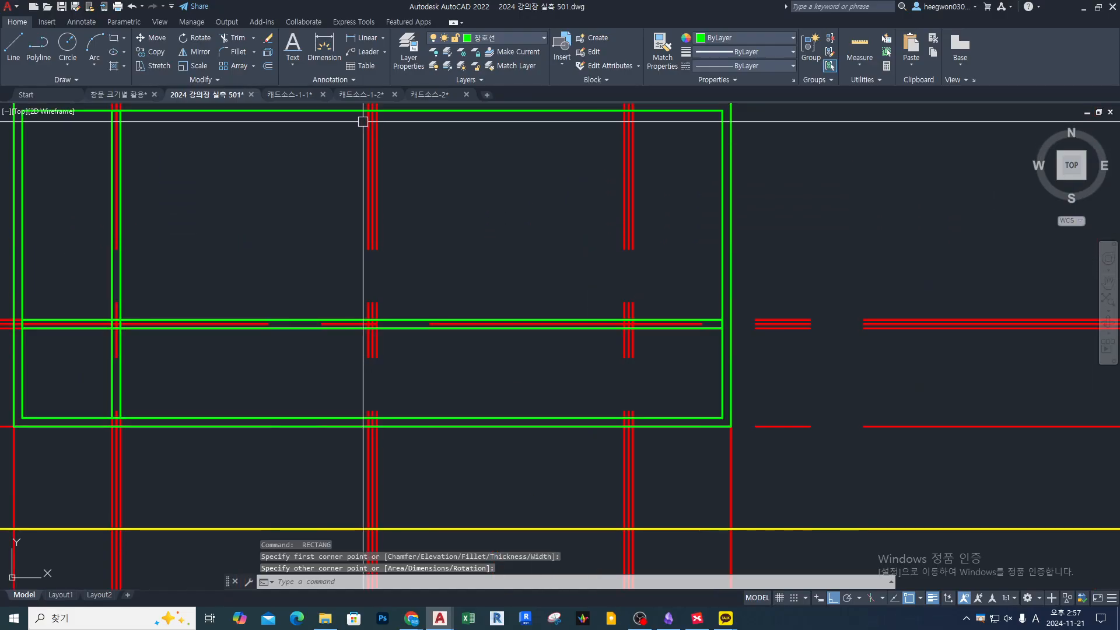
middle_drag(362, 114, 370, 181)
scroll(369, 173, up, 2)
key(space)
scroll(379, 186, down, 2)
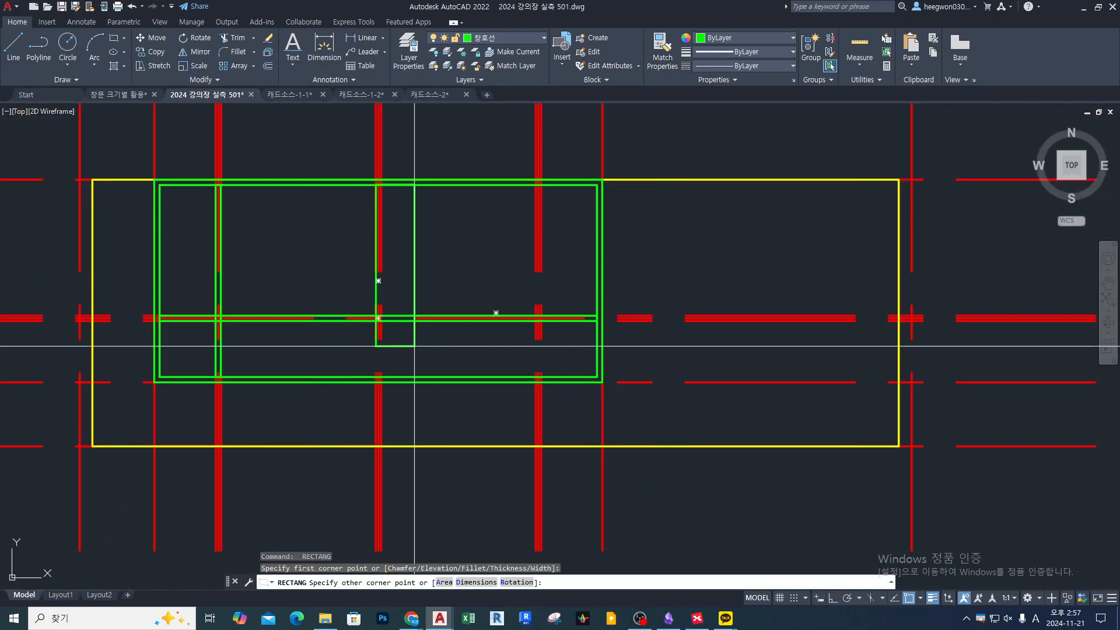
scroll(362, 225, up, 2)
scroll(361, 392, up, 1)
click(362, 392)
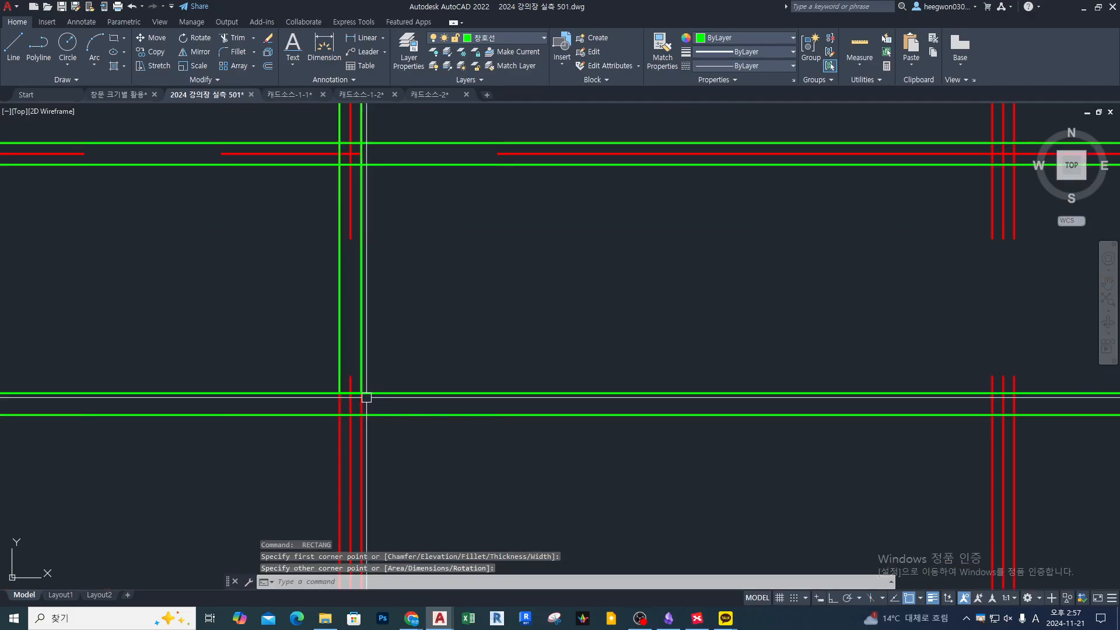
Step: Draw a rectangle for the right vertical mullion between its offset lines, over the inner frame's full height
scroll(502, 355, down, 2)
scroll(600, 330, down, 2)
middle_drag(600, 330, 565, 273)
scroll(552, 297, up, 2)
key(space)
click(552, 283)
scroll(556, 275, down, 2)
scroll(571, 385, up, 1)
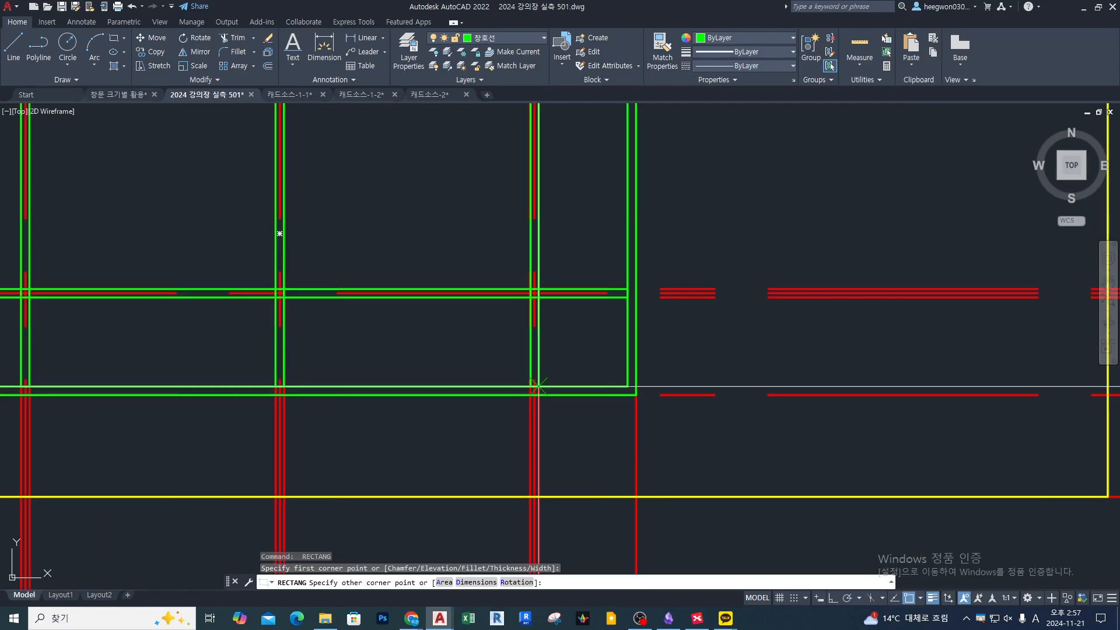
key(Escape)
scroll(633, 426, down, 3)
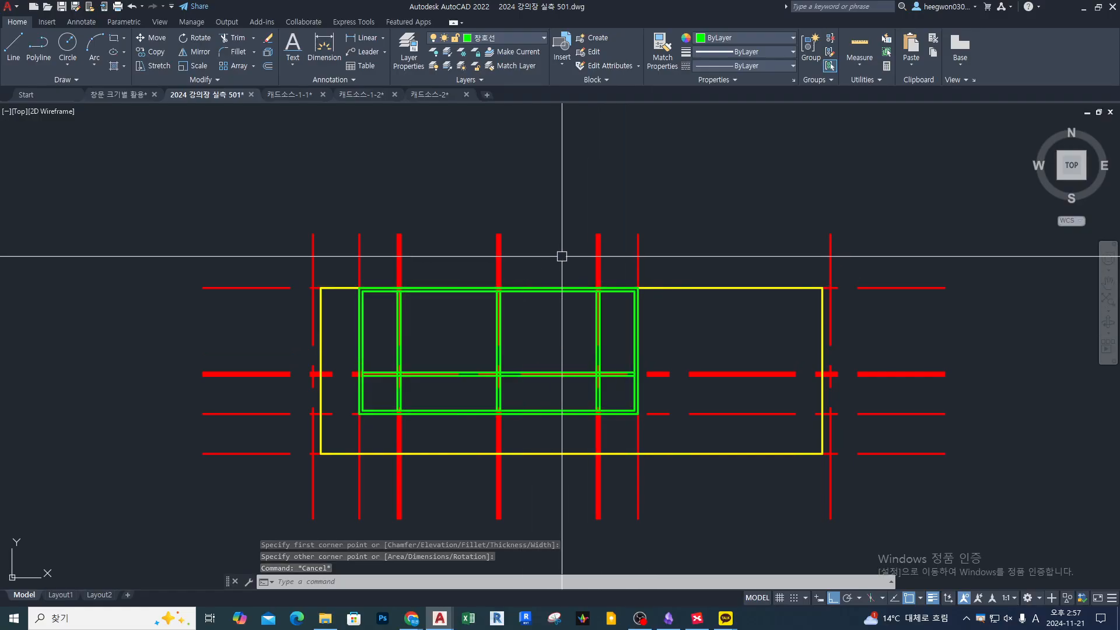
Step: Erase the red guide lines of the window's mullions and undo that erasure
scroll(466, 254, up, 2)
scroll(435, 252, up, 2)
scroll(418, 225, down, 2)
text(e)
key(space)
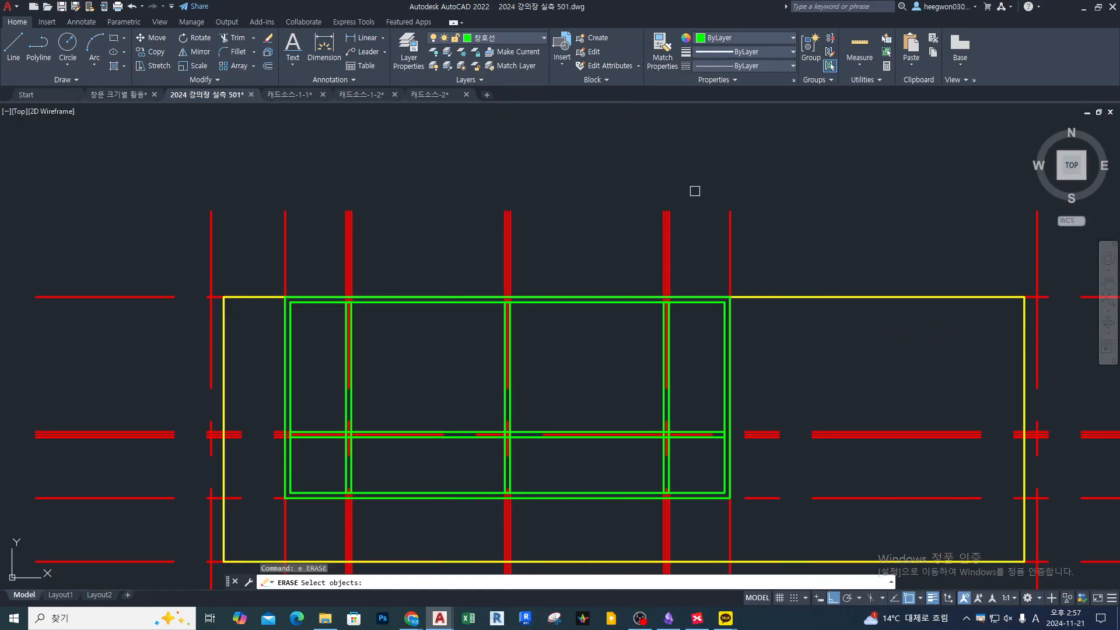
click(695, 190)
click(315, 266)
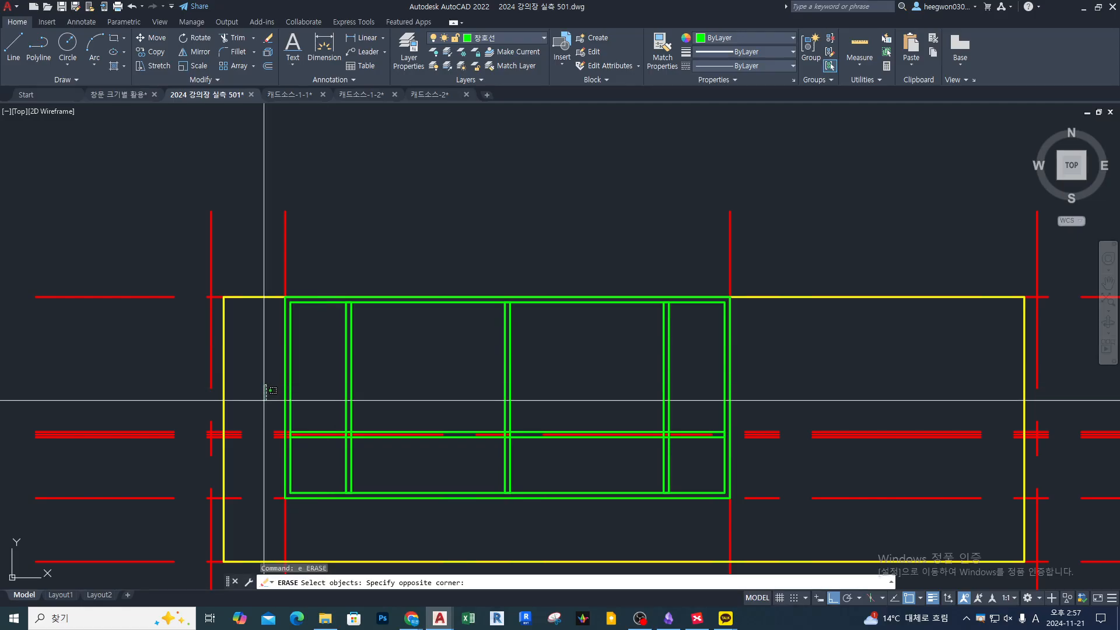
middle_drag(532, 430, 522, 352)
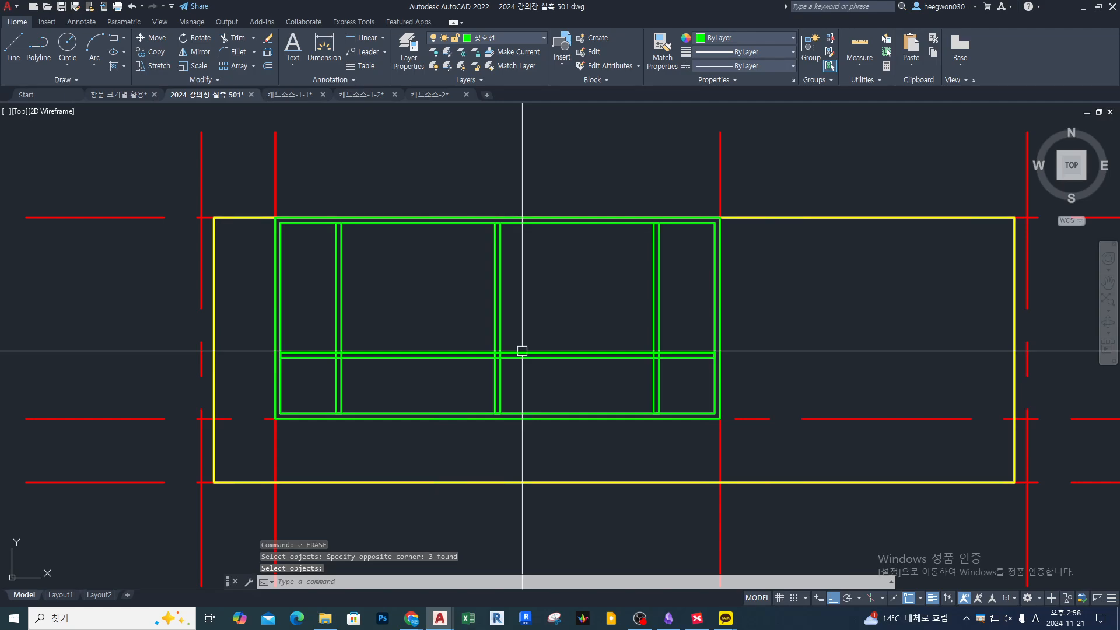
key(ctrl+z)
key(ctrl+z)
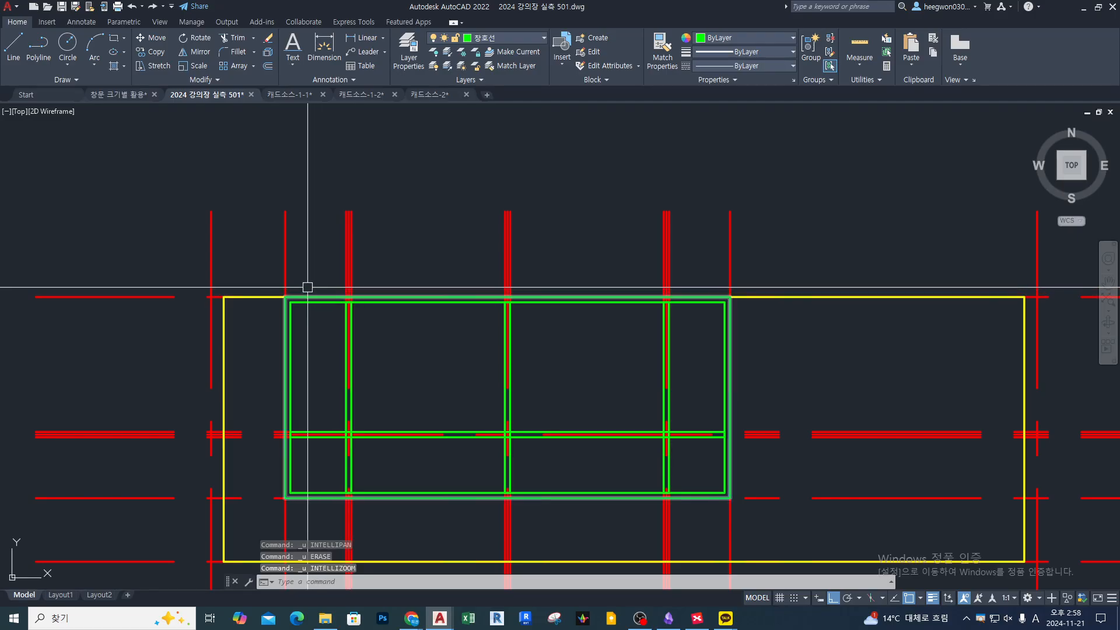
Step: Define the green window frame and mullion rectangles as a block named 창호
click(262, 256)
click(774, 520)
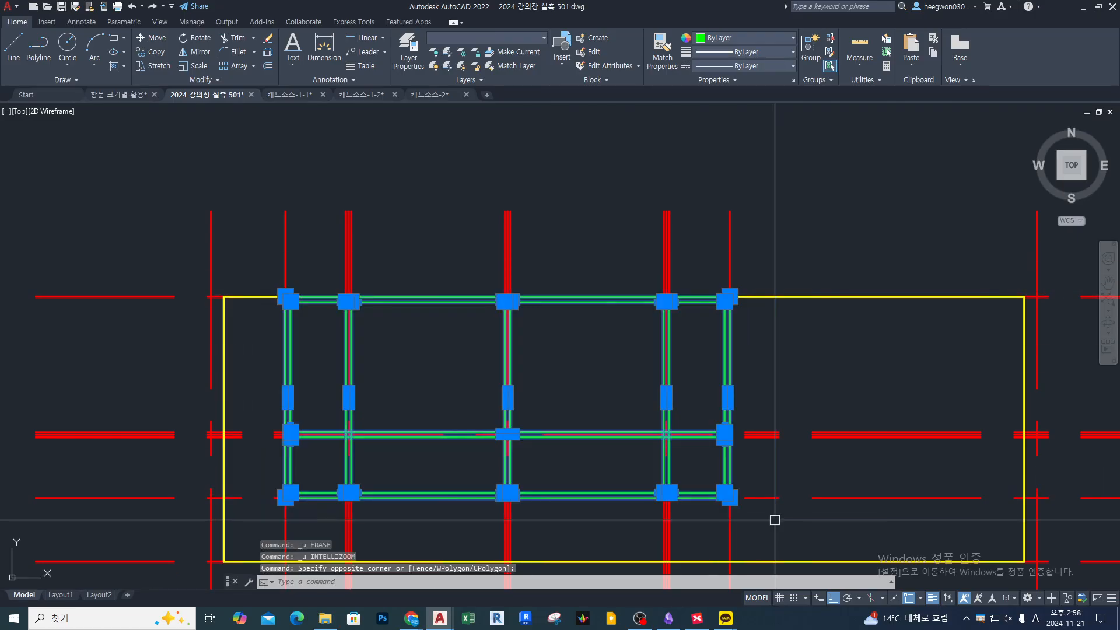
text(b)
key(Return)
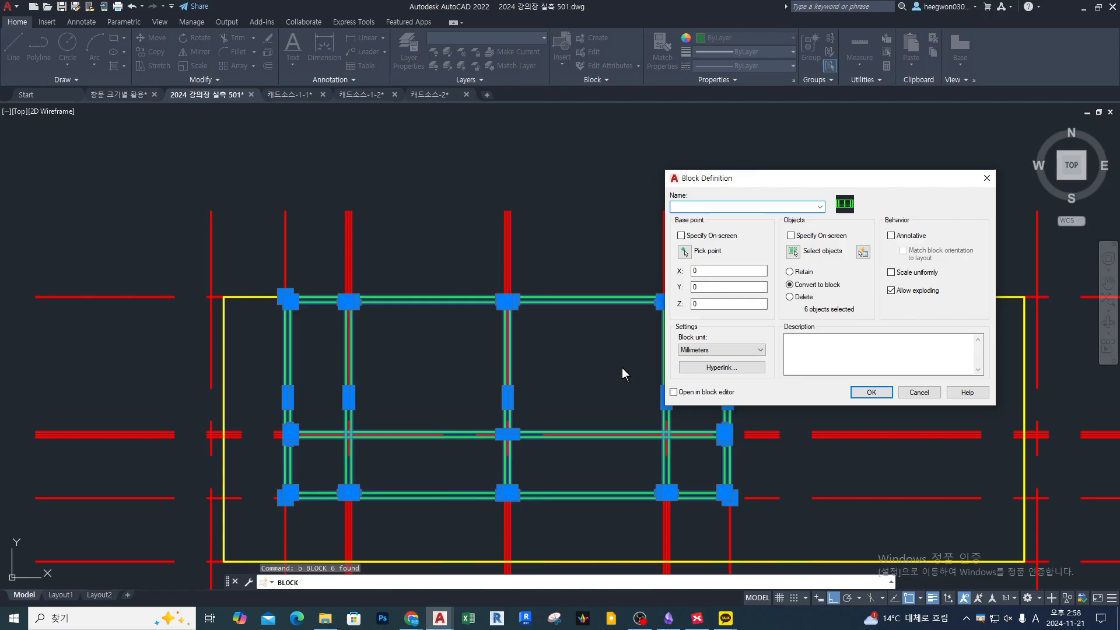
key(Hangul)
text(창호)
key(Return)
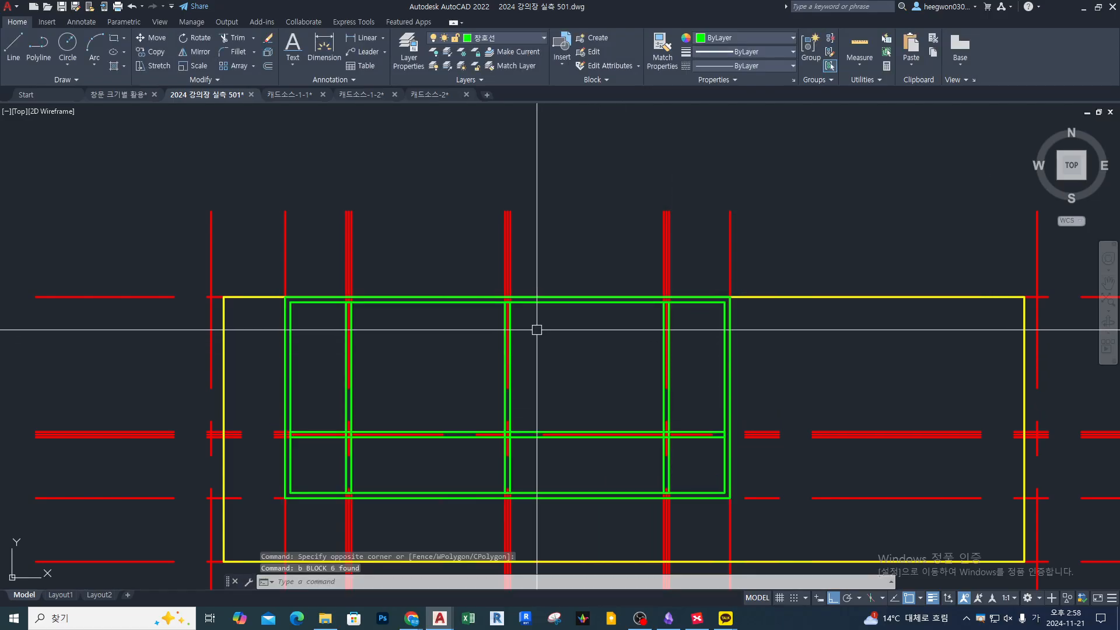
Step: Copy the window block into the empty space between the elevation and the floor plan, with Ortho off
text(채ㅔㅗ)
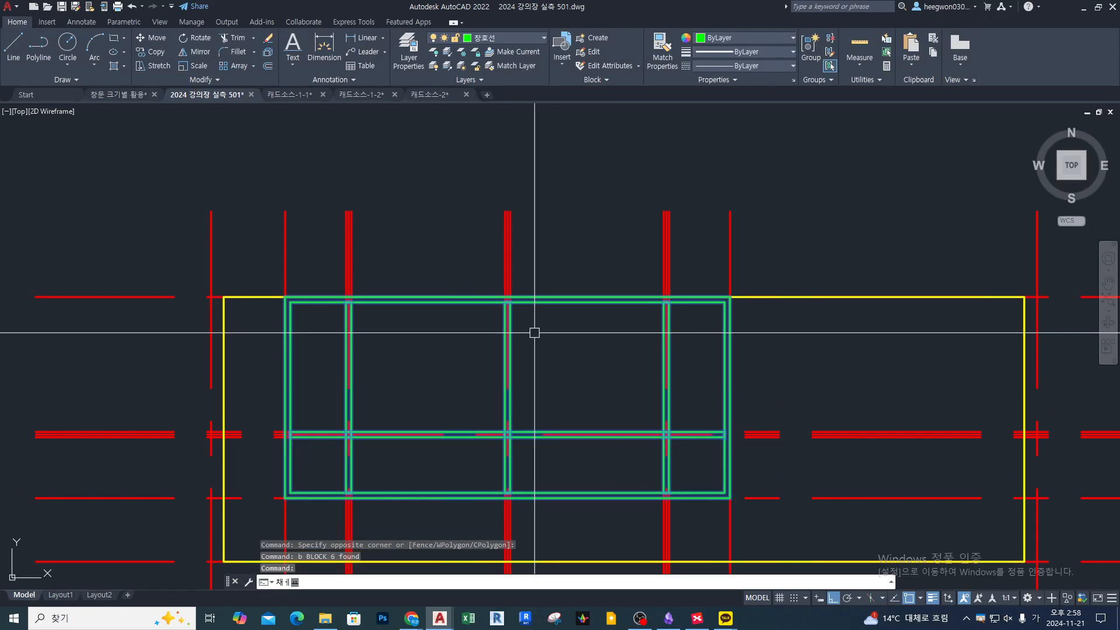
key(Return)
click(565, 375)
key(Hangul)
text(copy)
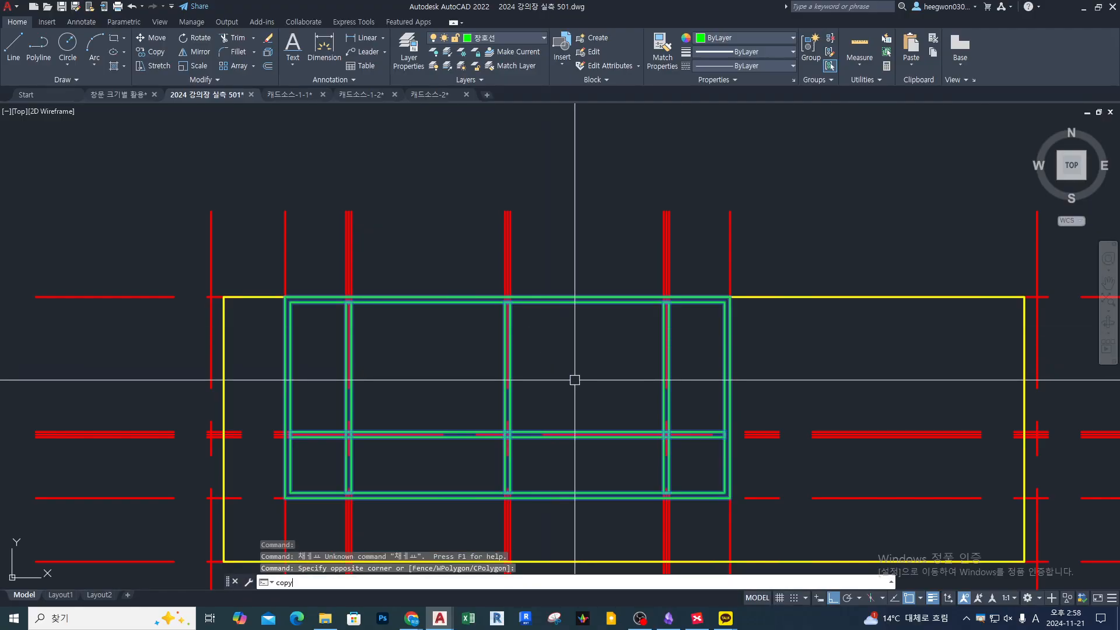
key(Return)
scroll(736, 388, down, 8)
click(712, 374)
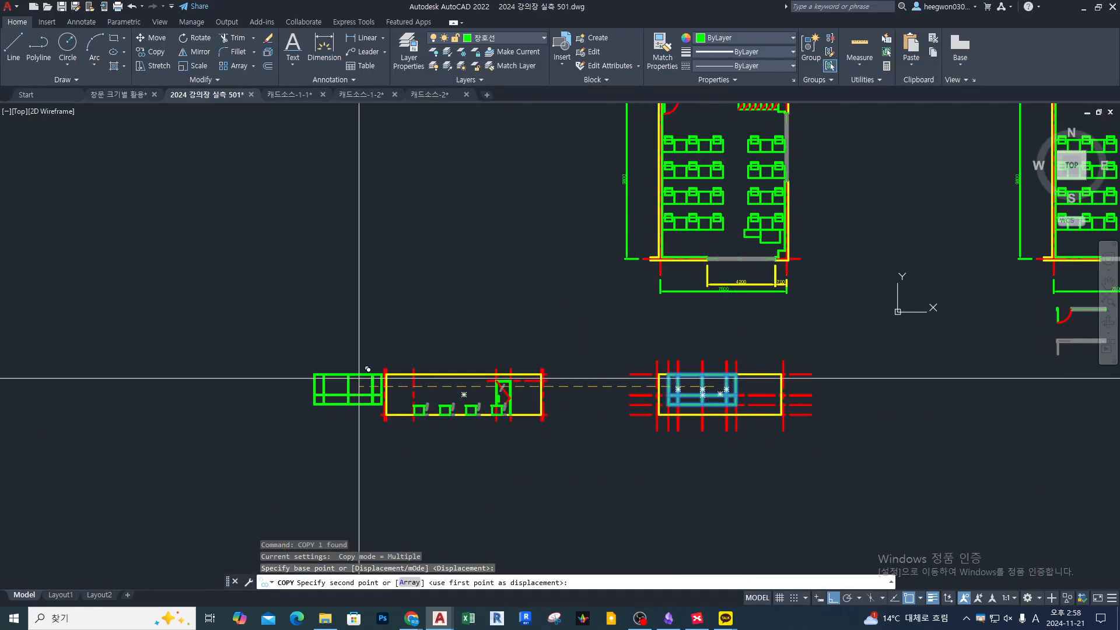
middle_drag(672, 374, 619, 395)
key(F8)
scroll(650, 333, up, 6)
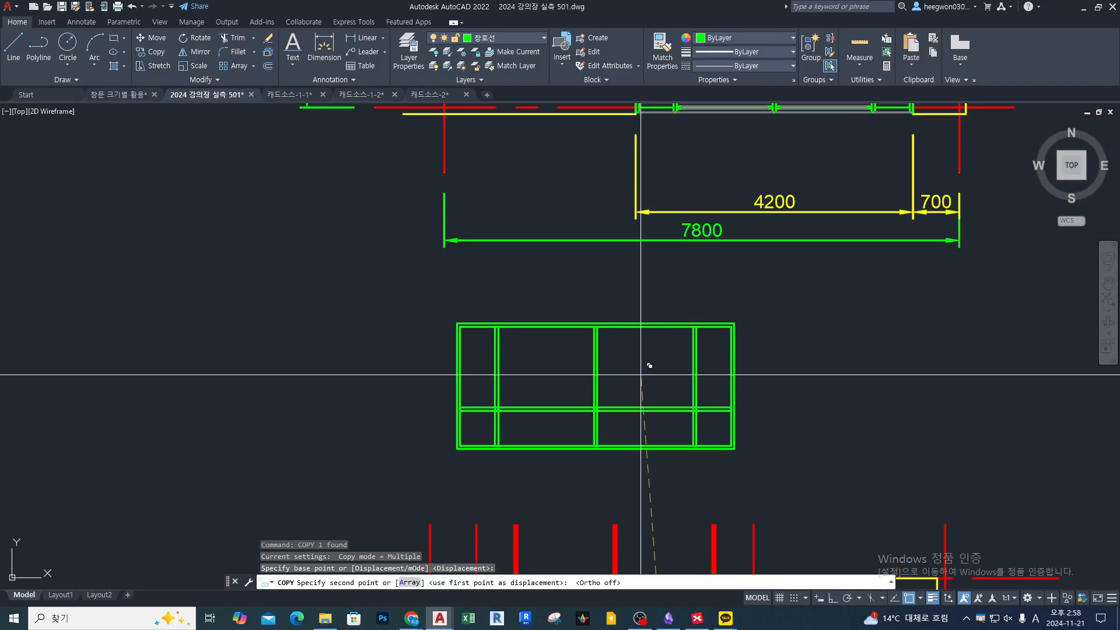
click(643, 373)
key(Escape)
Step: Open the copied window block above the elevation for in-place editing
middle_drag(710, 396, 627, 233)
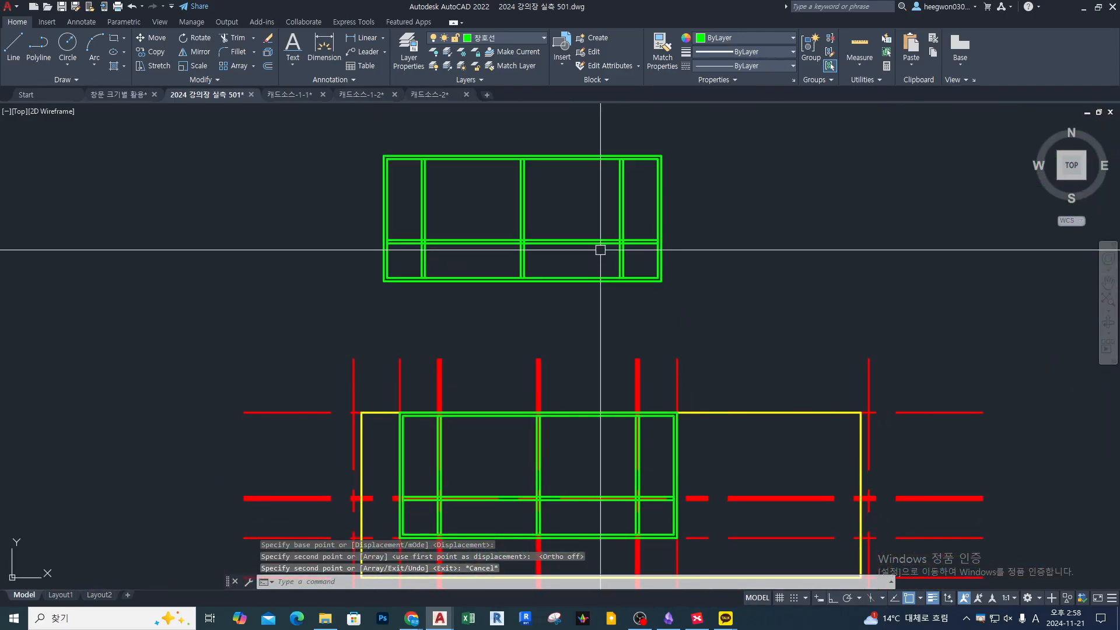
click(600, 246)
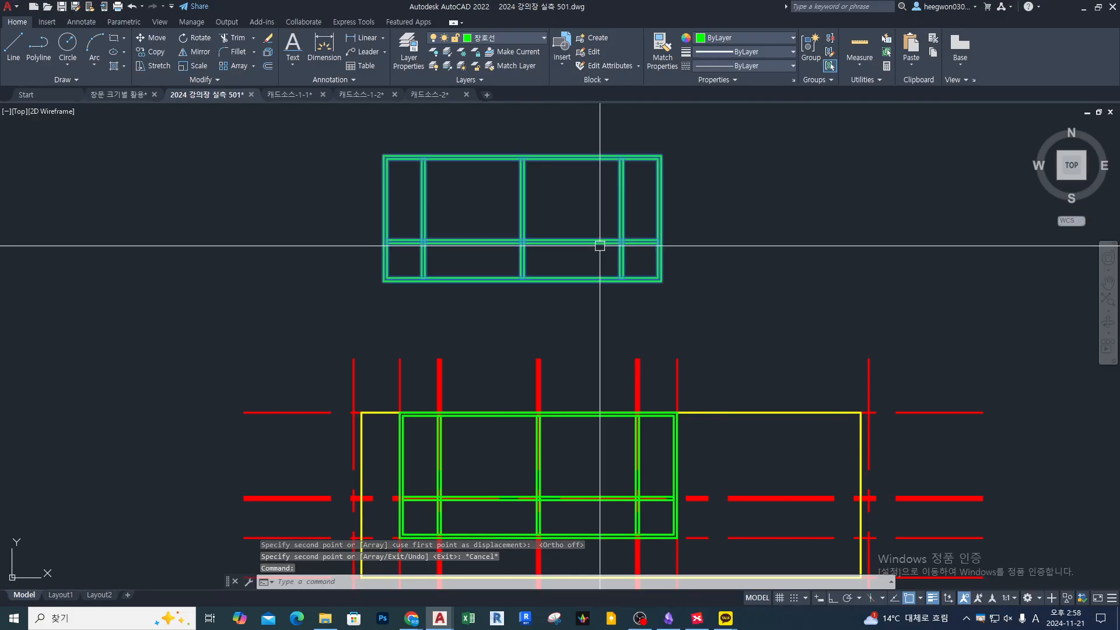
right_click(600, 246)
click(665, 309)
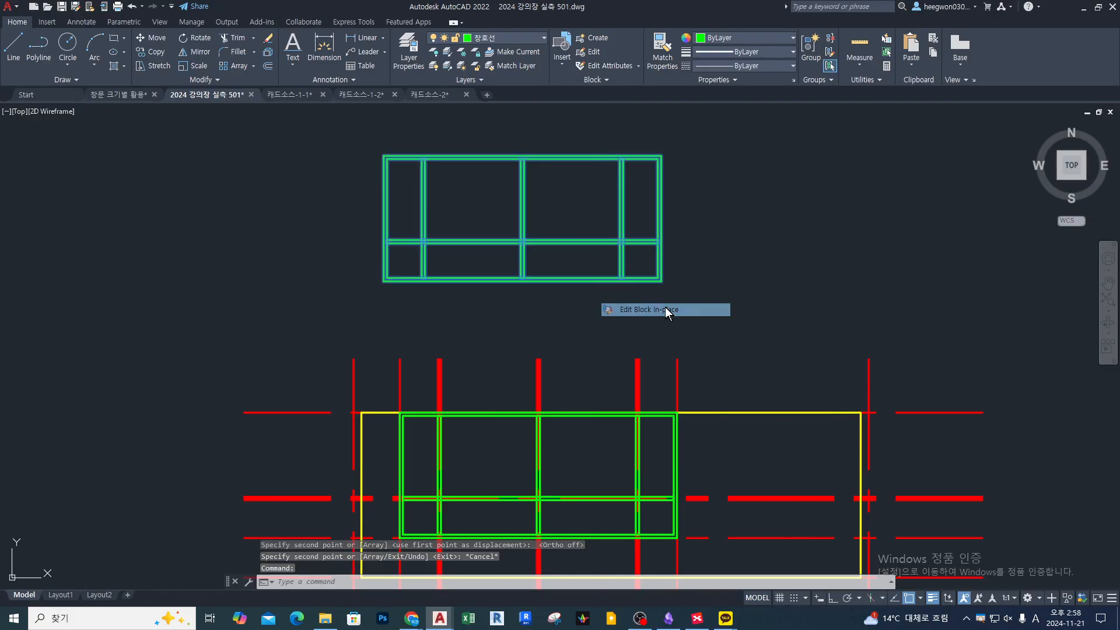
click(814, 279)
Step: Trim the frame and transom lines that cross the left vertical mullion of the window block
scroll(432, 162, up, 2)
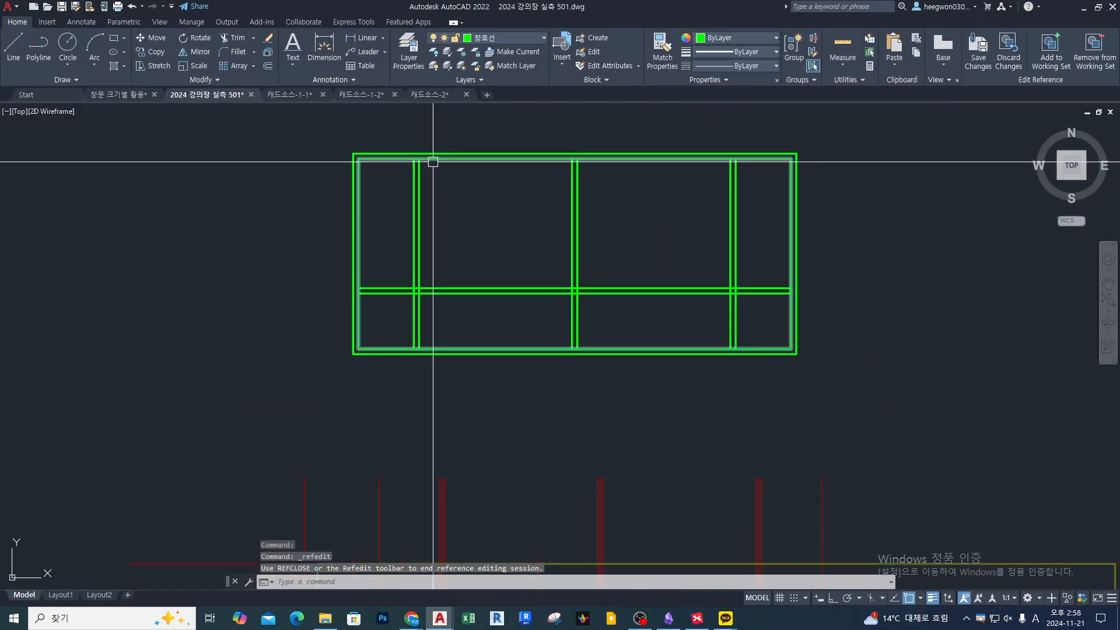
text(tr)
key(space)
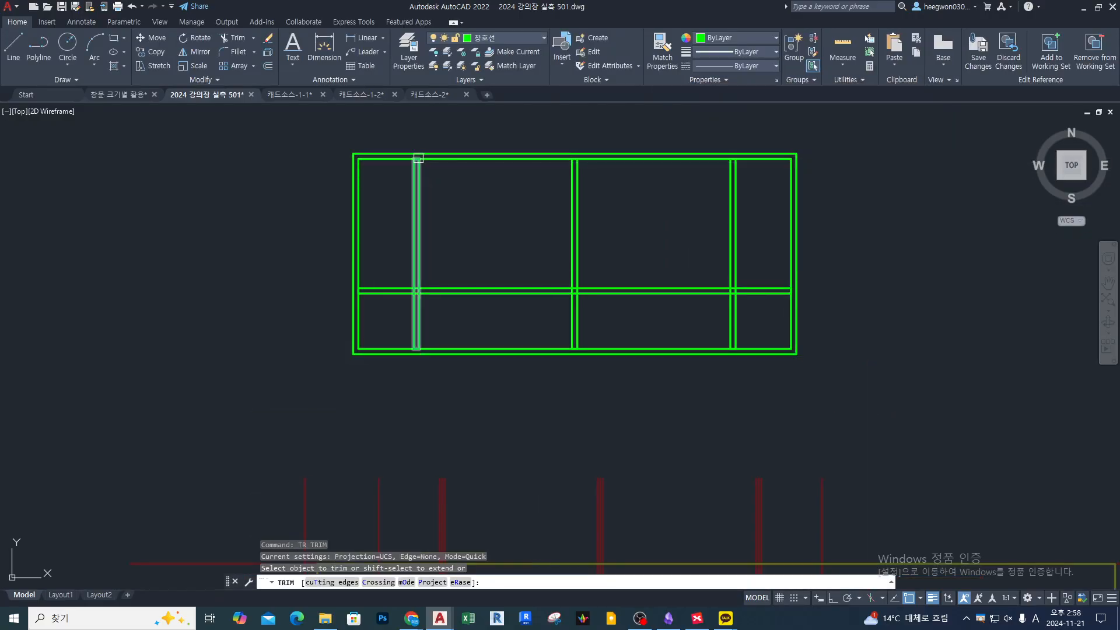
scroll(417, 157, up, 5)
click(412, 154)
scroll(412, 164, down, 5)
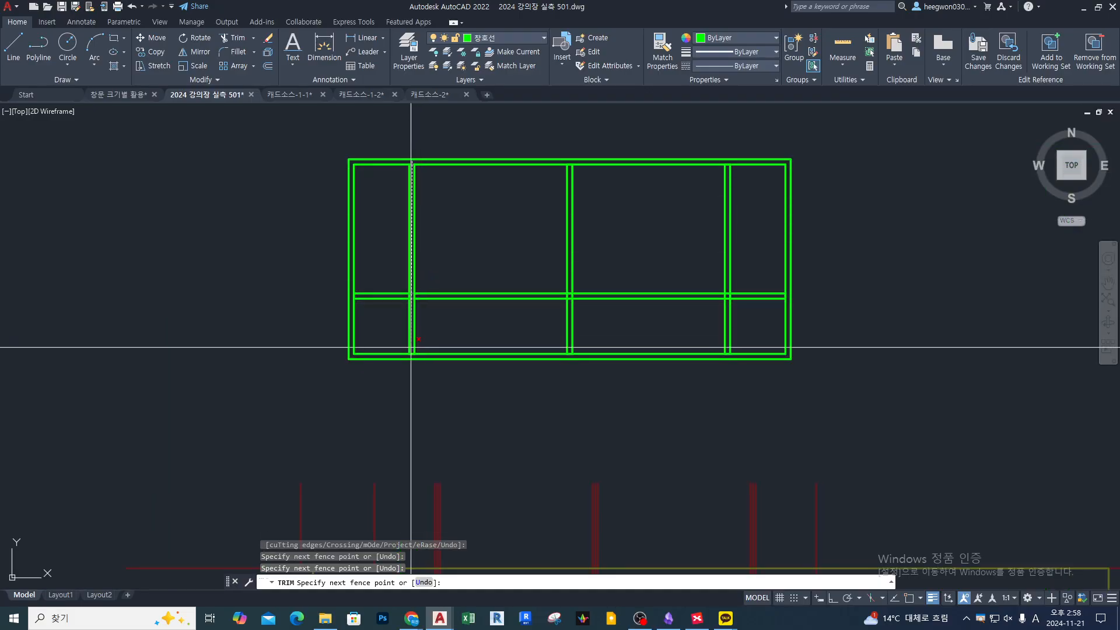
scroll(344, 295, up, 3)
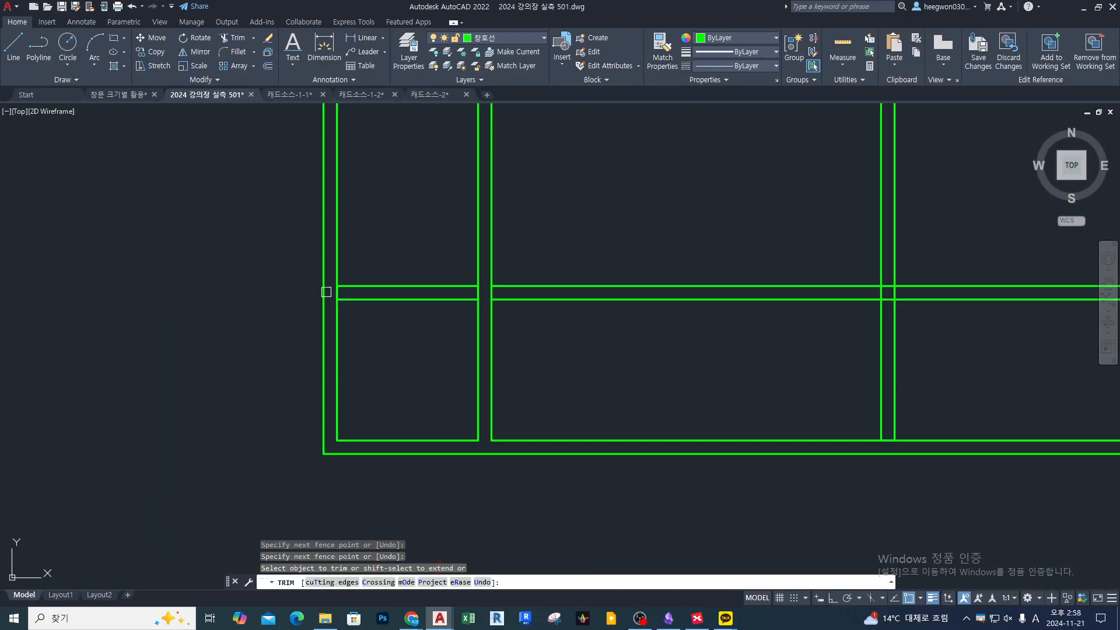
Step: Trim the vertical lines crossing the horizontal mullion with a fence along its full length
click(352, 295)
scroll(465, 285, down, 1)
click(976, 285)
scroll(976, 286, up, 3)
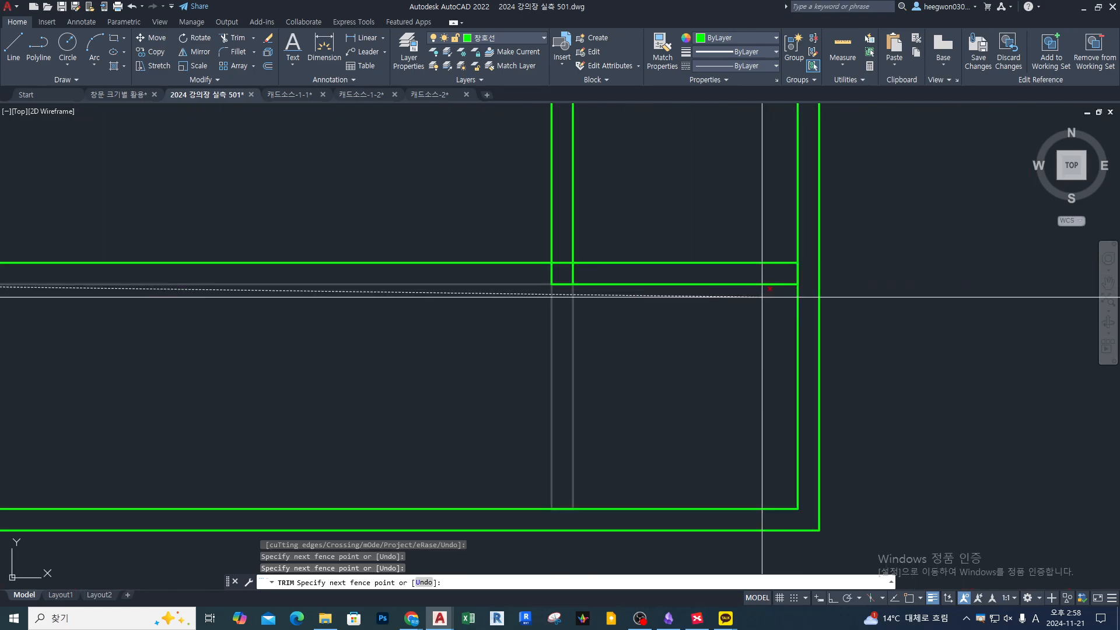
key(Return)
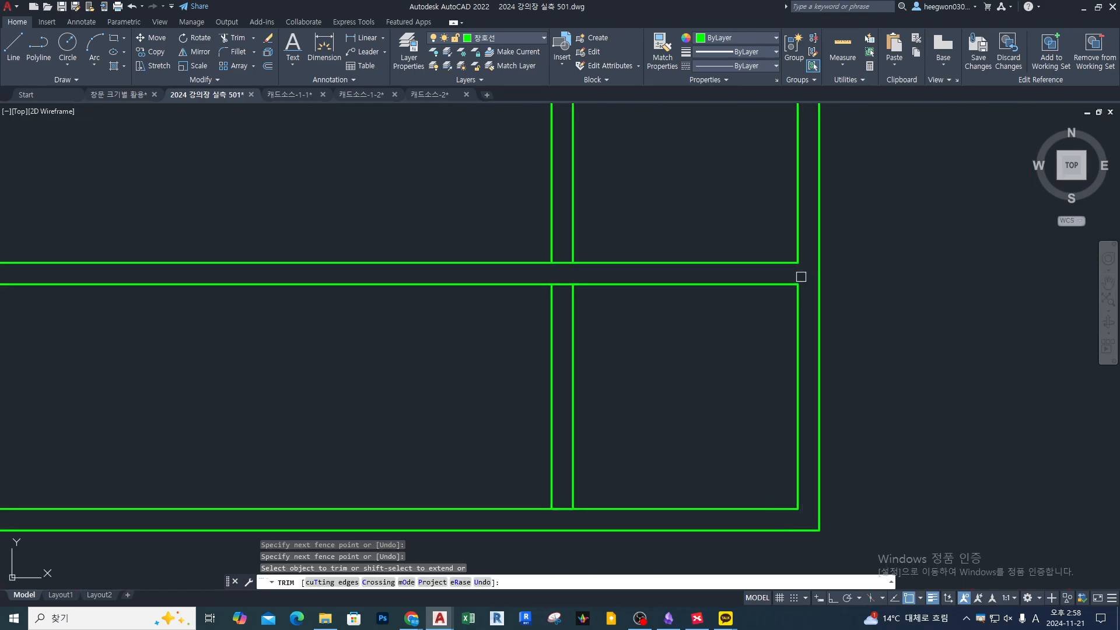
Step: Trim the lines crossing the right vertical mullion with a fence from its bottom end to its top
click(562, 517)
scroll(576, 338, down, 3)
scroll(568, 309, up, 3)
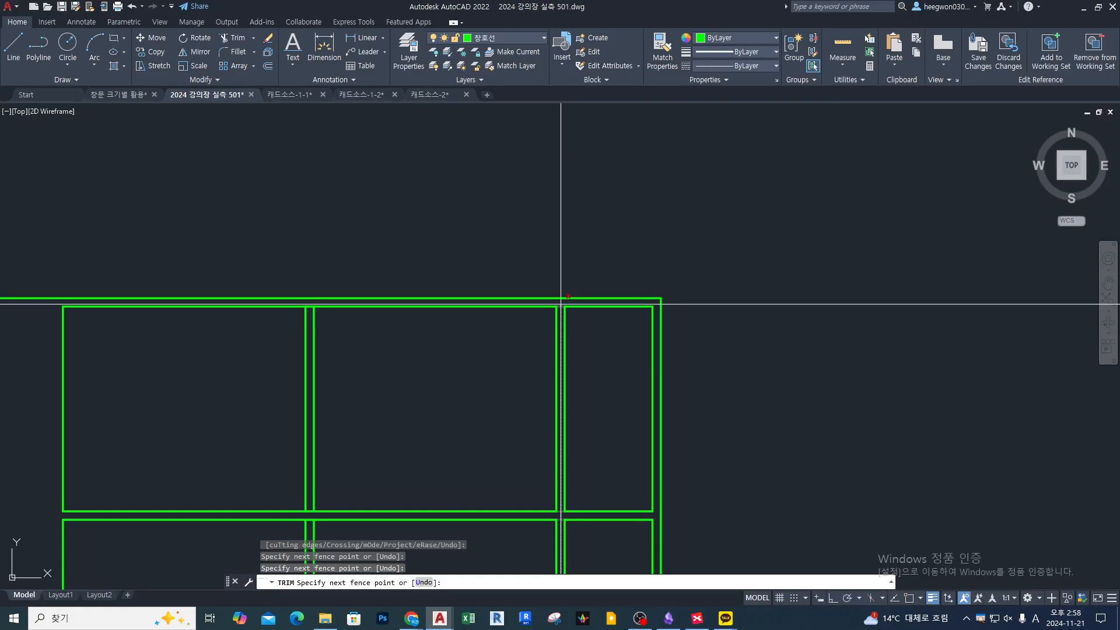
key(Return)
Step: Trim the lines crossing the middle vertical mullion with a fence from its top end to its bottom
scroll(306, 303, up, 4)
click(311, 299)
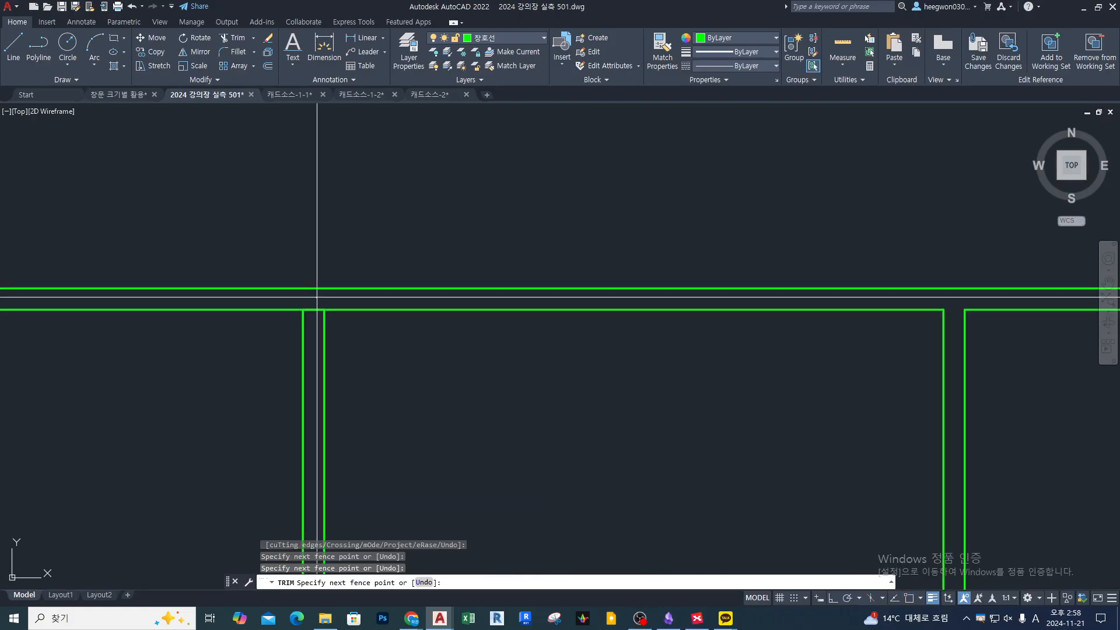
scroll(327, 314, down, 6)
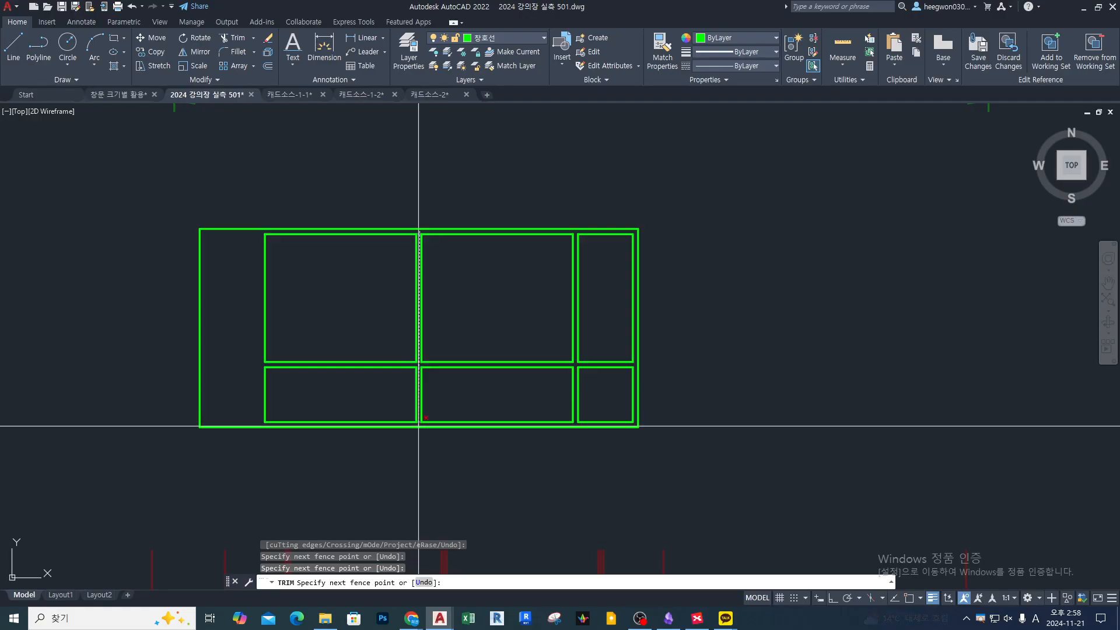
key(Return)
key(Return)
Step: Mirror the right column's upper and lower pane outlines about the window's vertical centre line, keeping the originals
text(m)
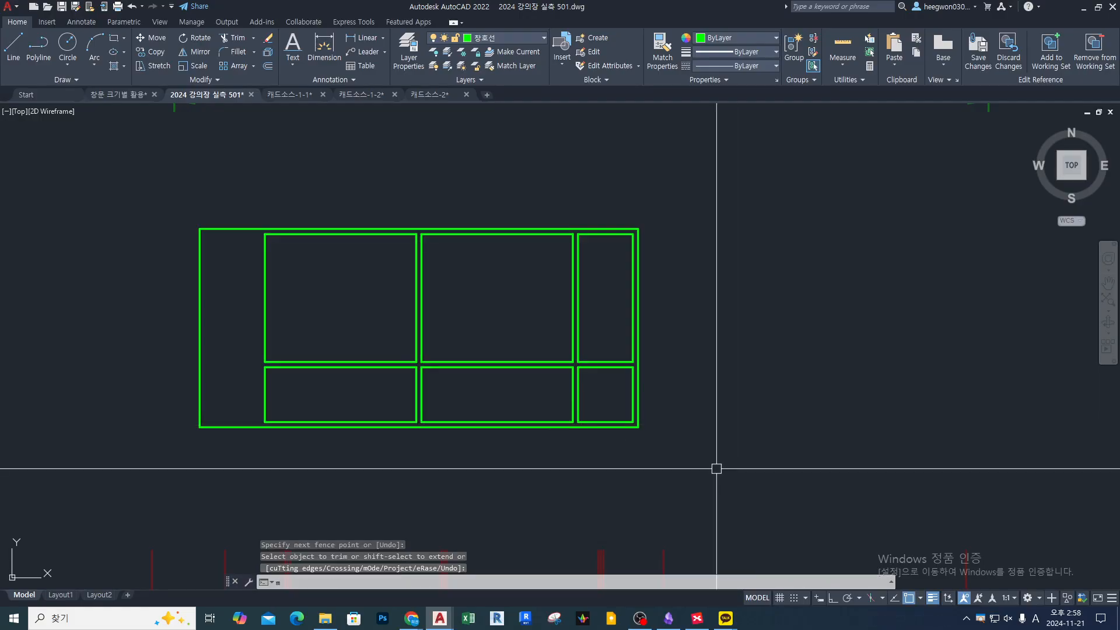
text(i)
key(Return)
click(576, 210)
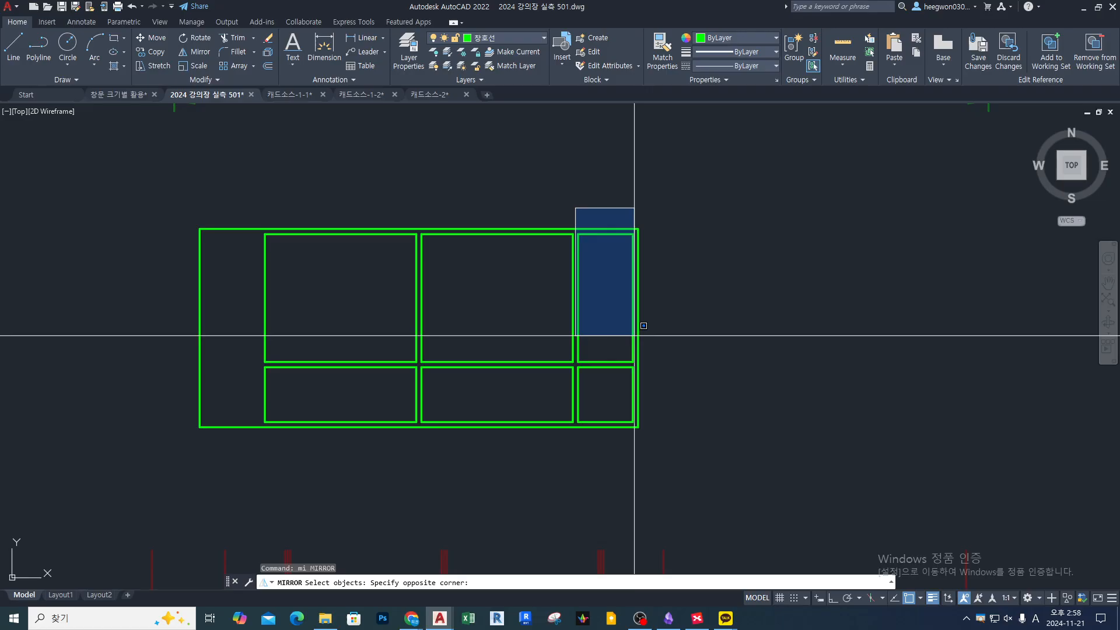
click(716, 480)
key(Return)
click(419, 427)
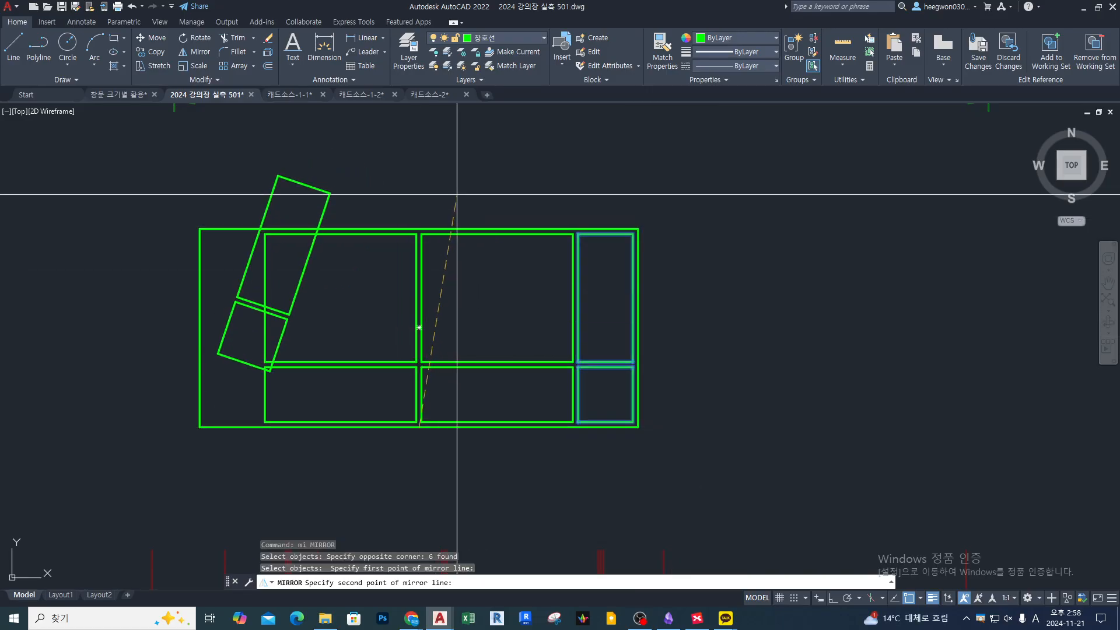
key(F8)
key(Return)
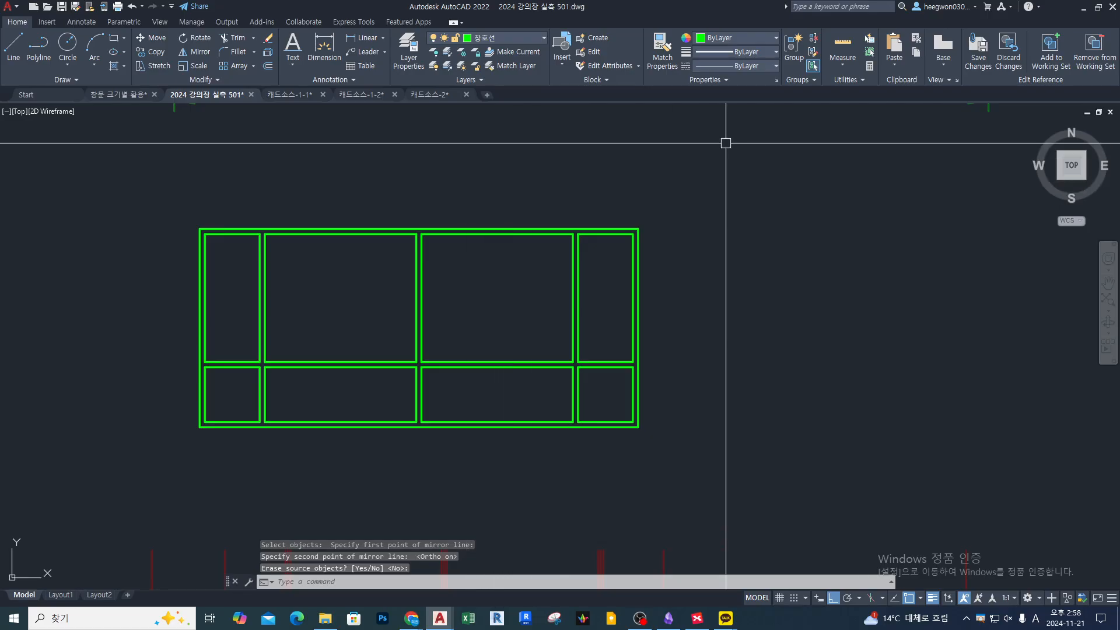
Step: Save the in-place edits back to the window block
click(973, 66)
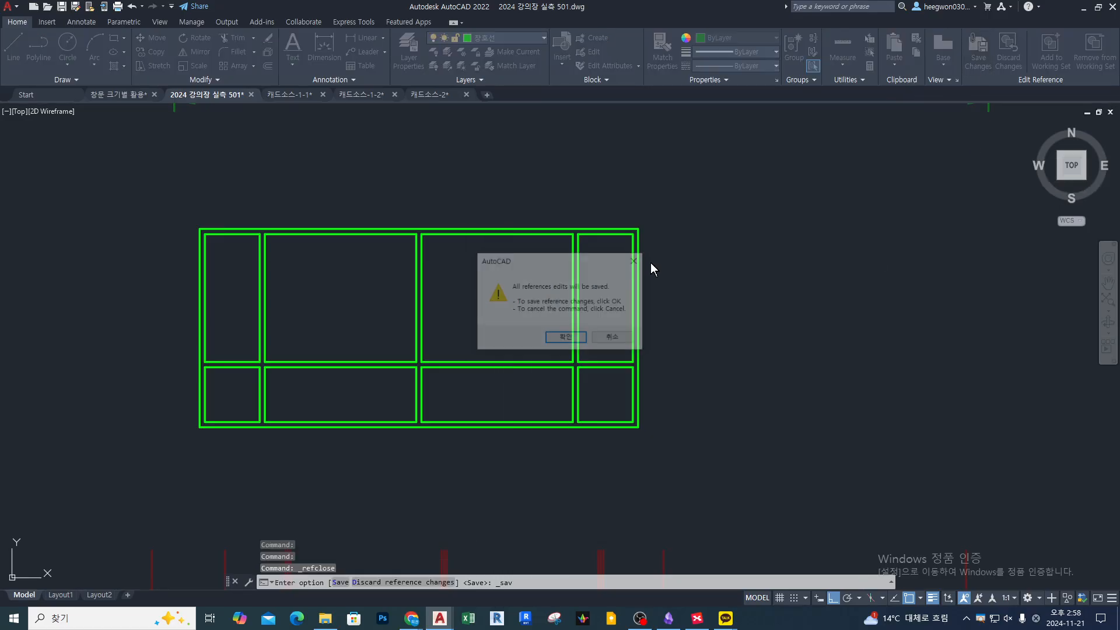
click(610, 334)
scroll(644, 298, down, 2)
middle_drag(645, 298, 606, 171)
scroll(606, 171, down, 2)
scroll(618, 231, down, 2)
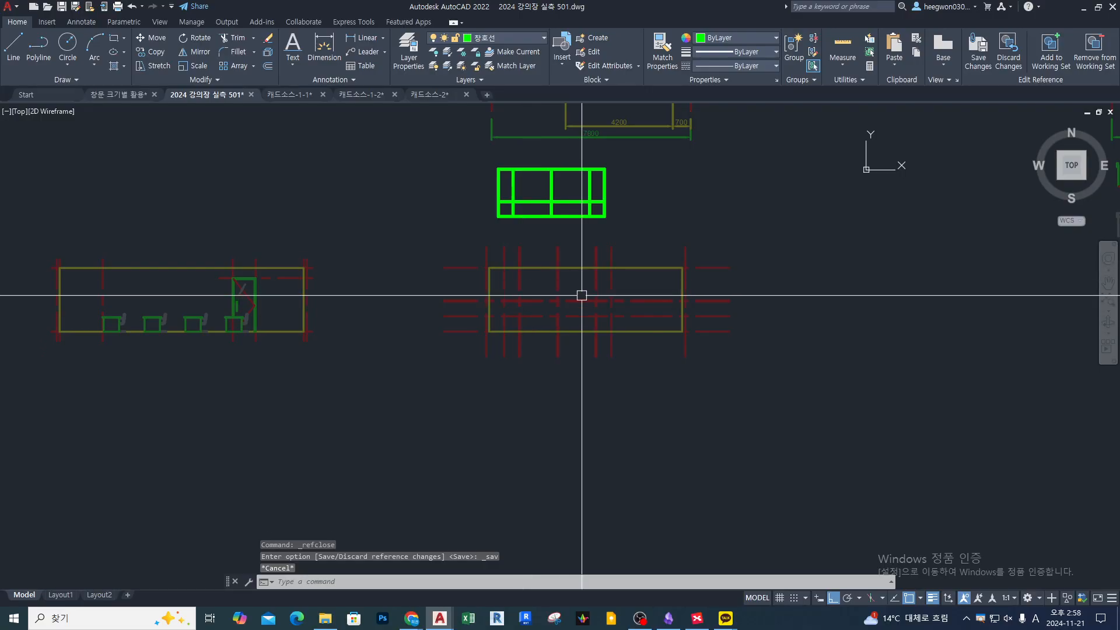
middle_drag(645, 272, 557, 340)
click(978, 63)
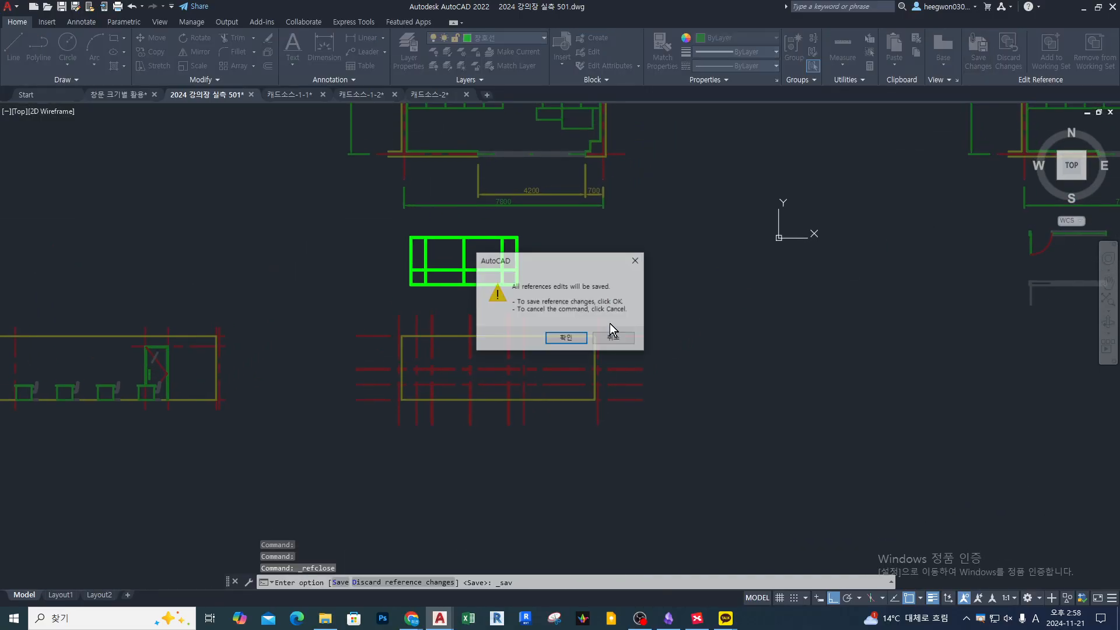
click(575, 338)
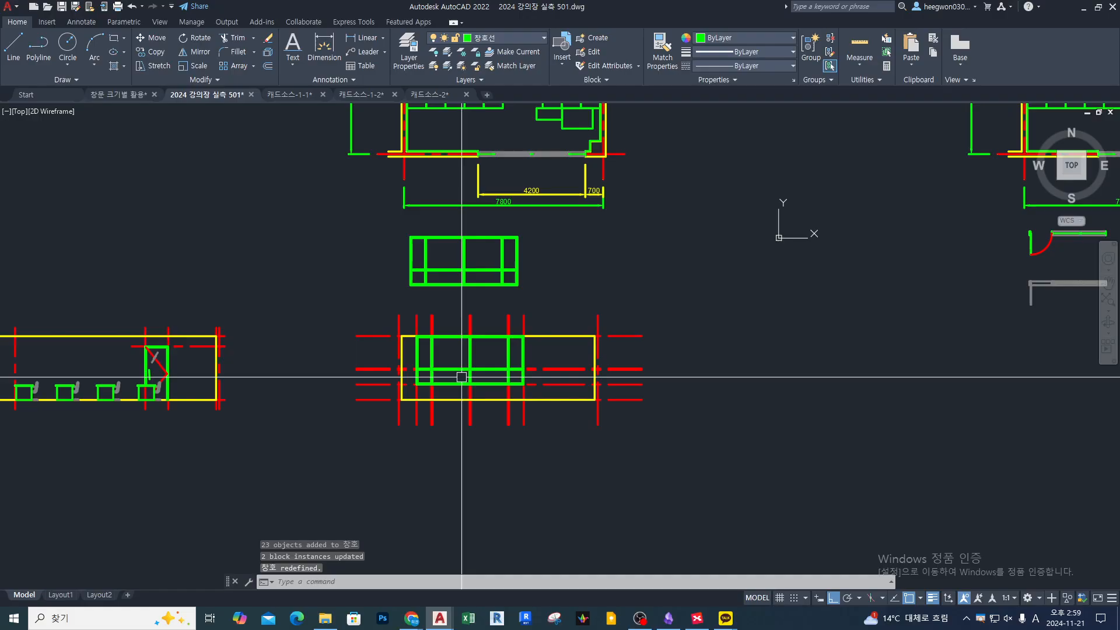
Step: Erase the spare copy of the window block above the elevation
scroll(460, 302, up, 1)
text(e)
key(Return)
click(462, 272)
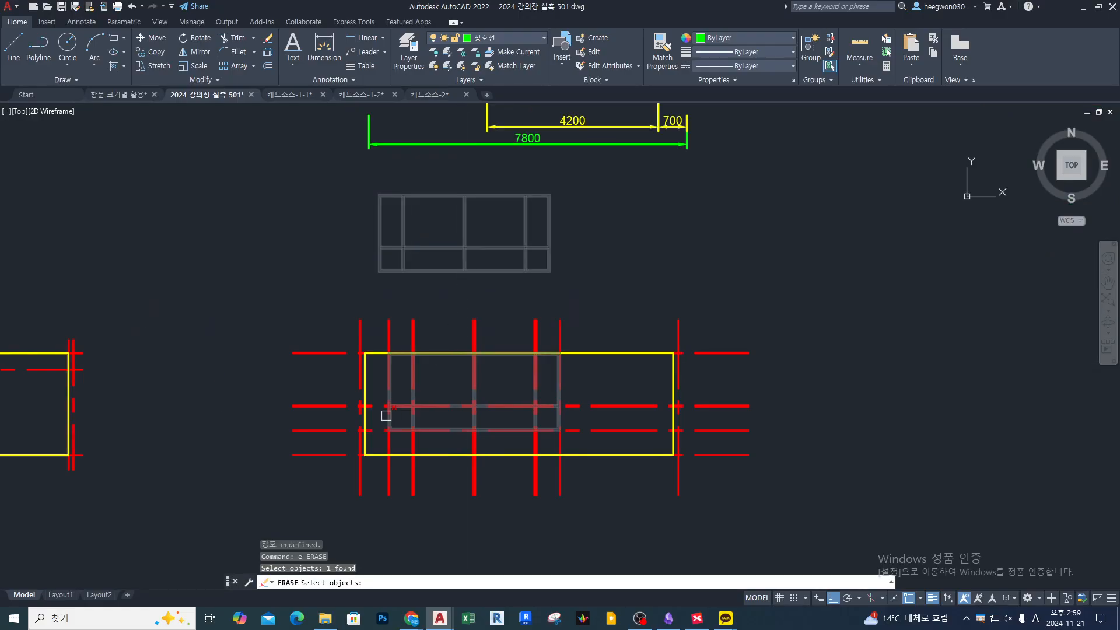
Step: Erase the red guide lines flanking the centre lines of the vertical mullions and the horizontal mullion
scroll(505, 273, up, 5)
scroll(548, 241, down, 4)
scroll(537, 142, up, 5)
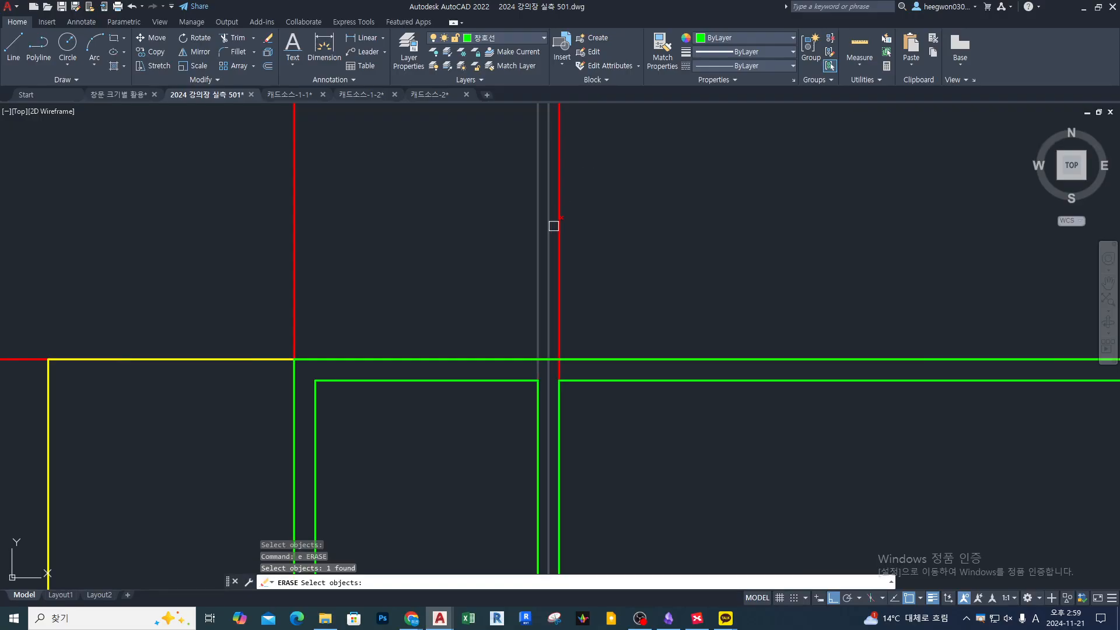
scroll(501, 230, down, 5)
scroll(620, 222, up, 4)
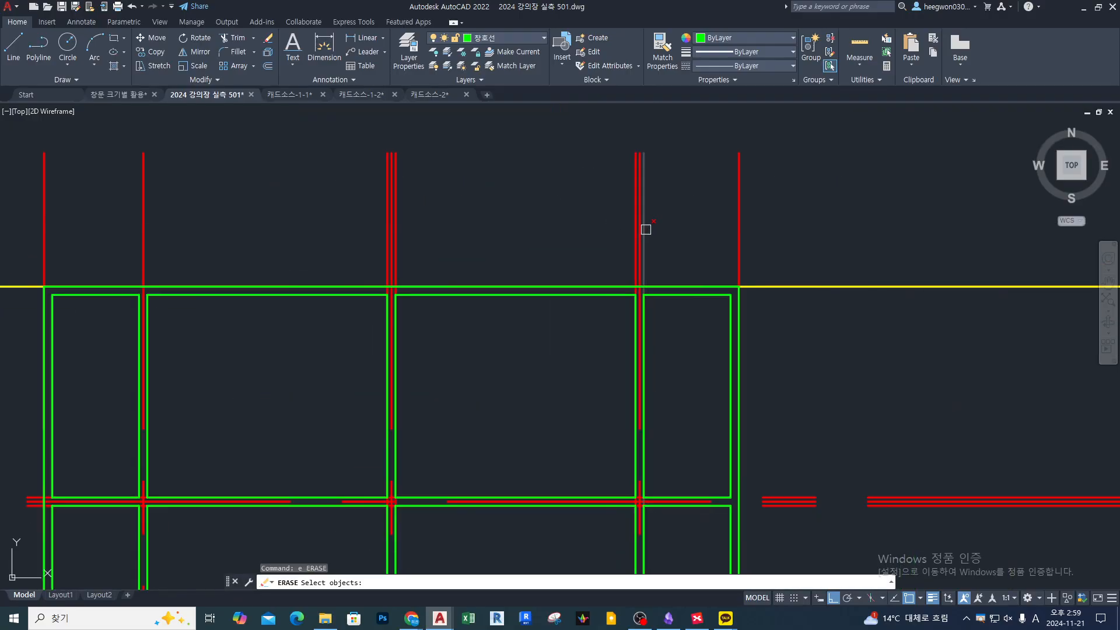
click(400, 237)
click(398, 243)
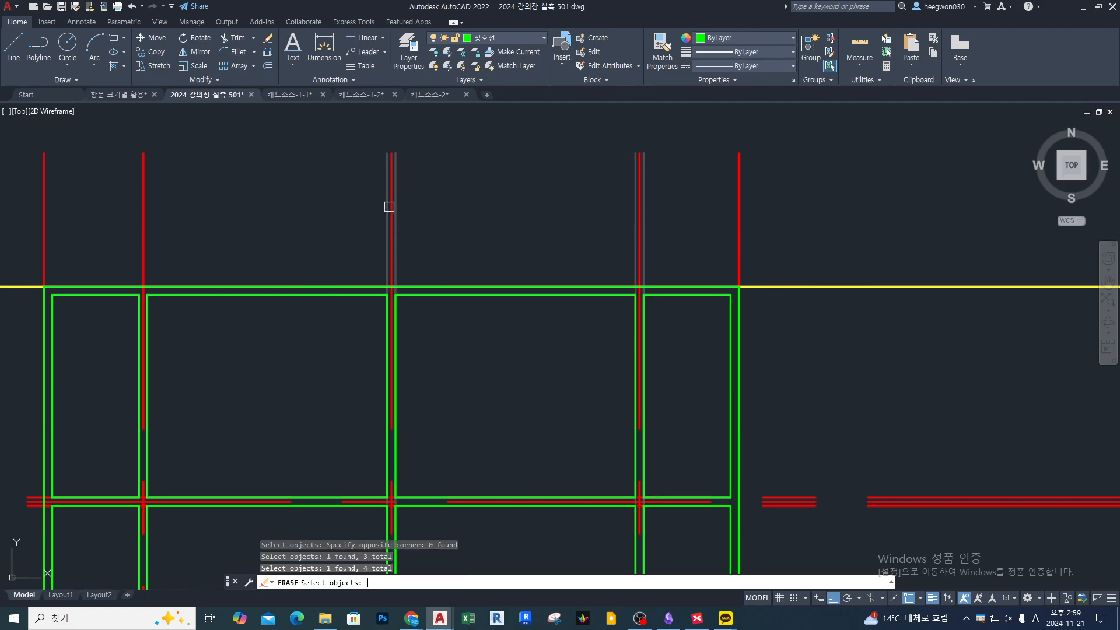
scroll(575, 312, down, 5)
scroll(575, 309, up, 5)
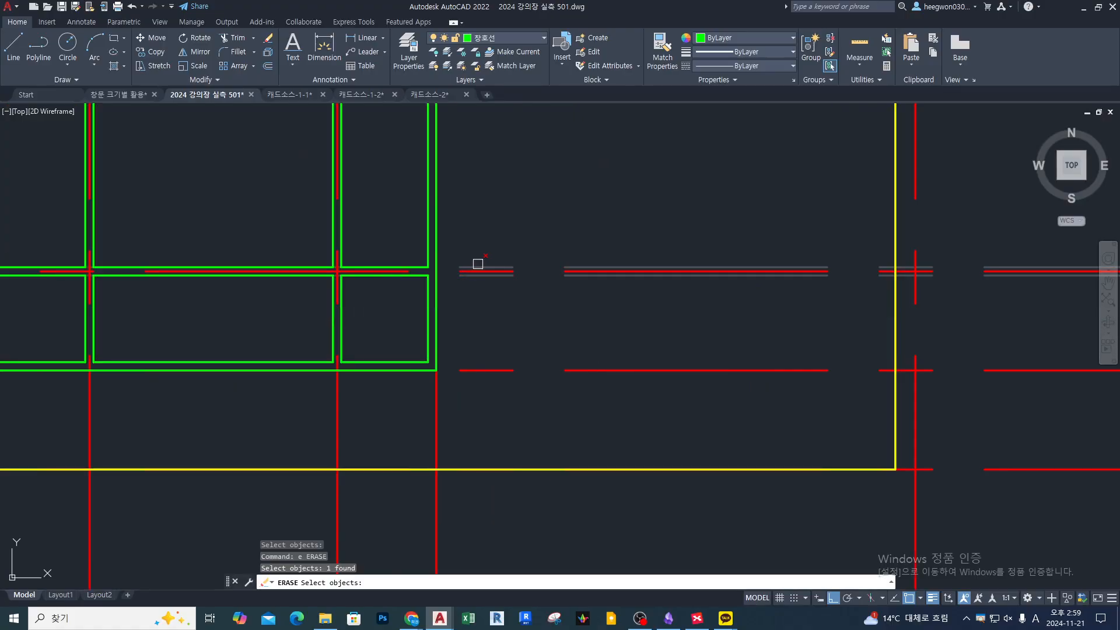
key(Return)
scroll(575, 325, down, 3)
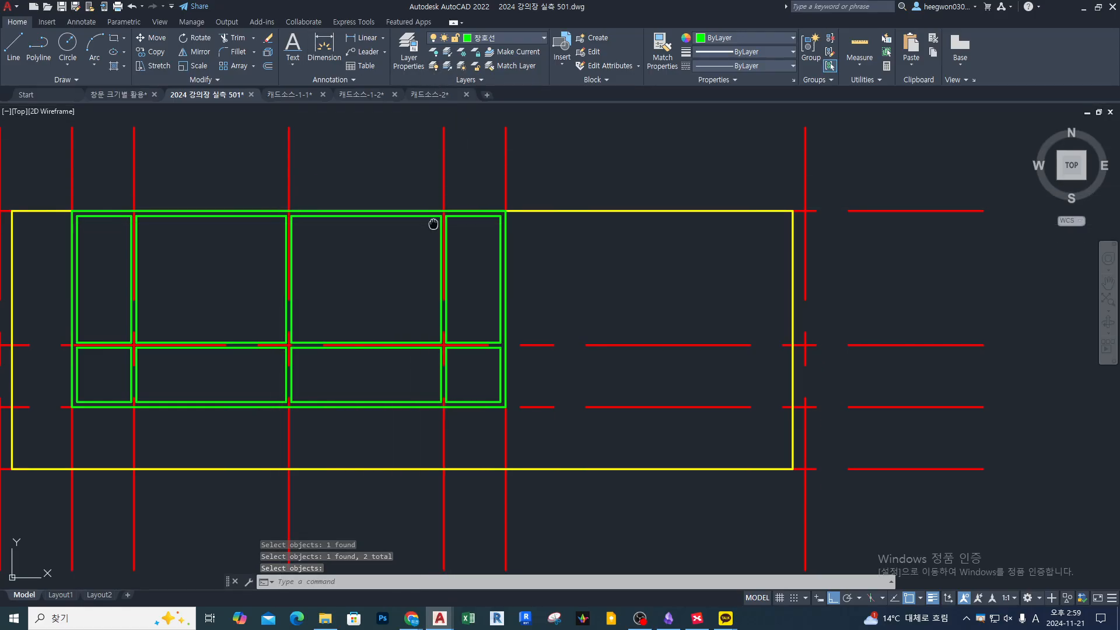
middle_drag(432, 225, 487, 222)
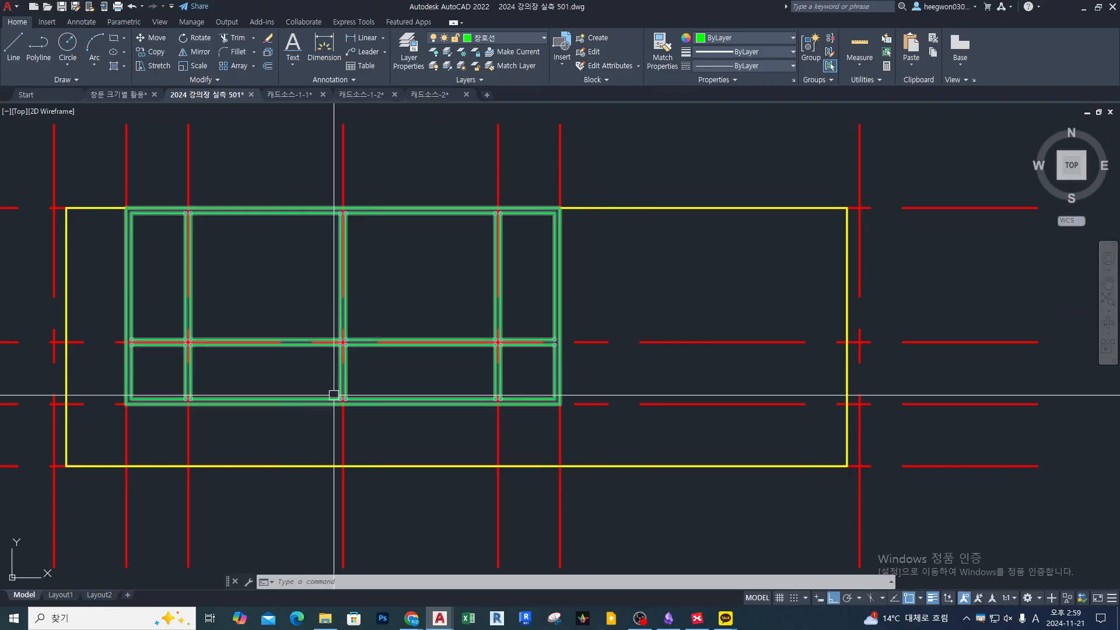
Step: Open the window block 창호 in the elevation for in-place editing with all nested objects selected
click(273, 344)
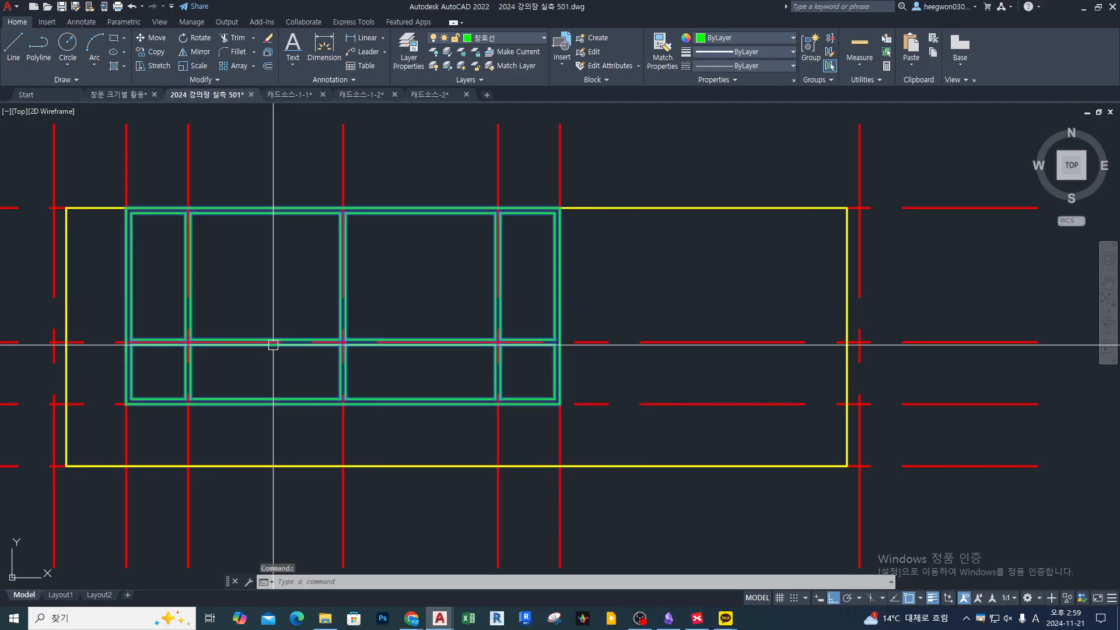
right_click(272, 344)
click(366, 319)
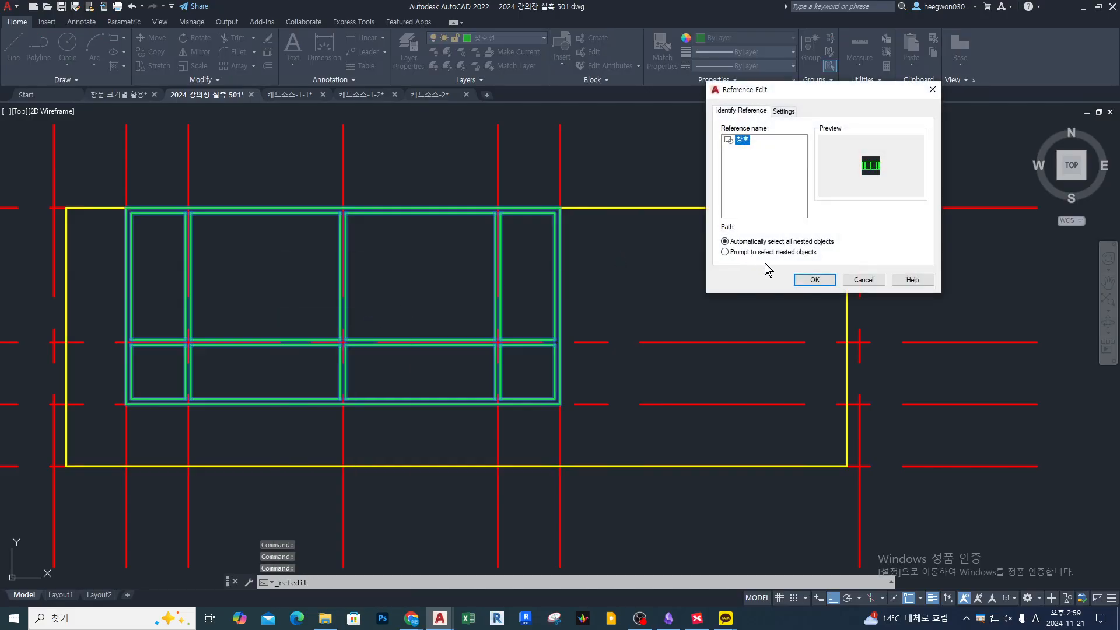
click(813, 280)
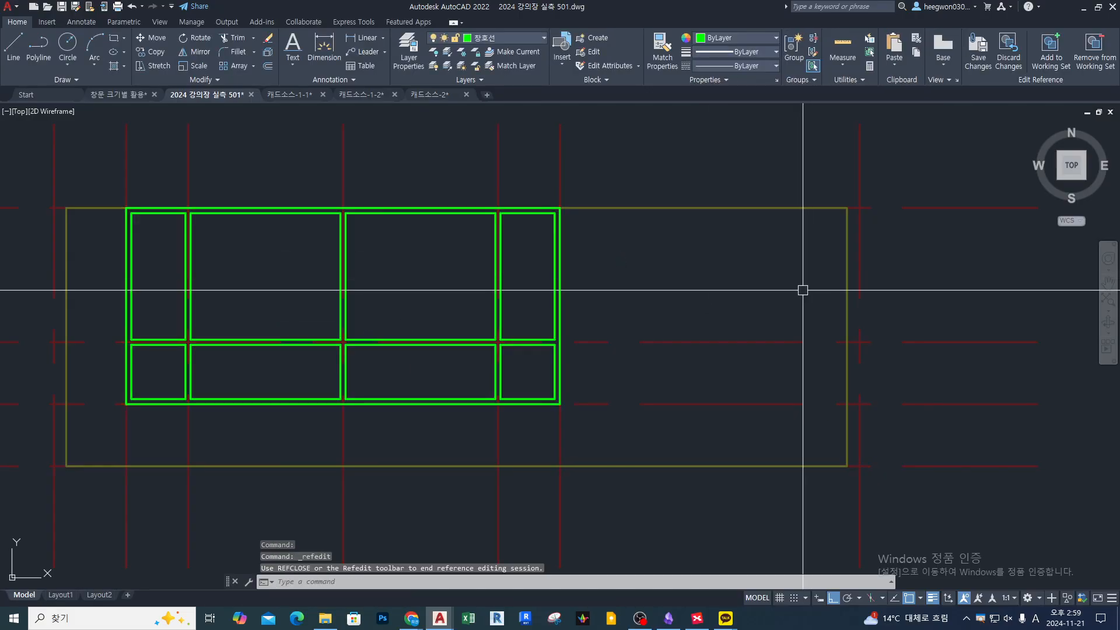
Step: Join the edge lines of the two lower middle panes into polylines
scroll(374, 359, up, 4)
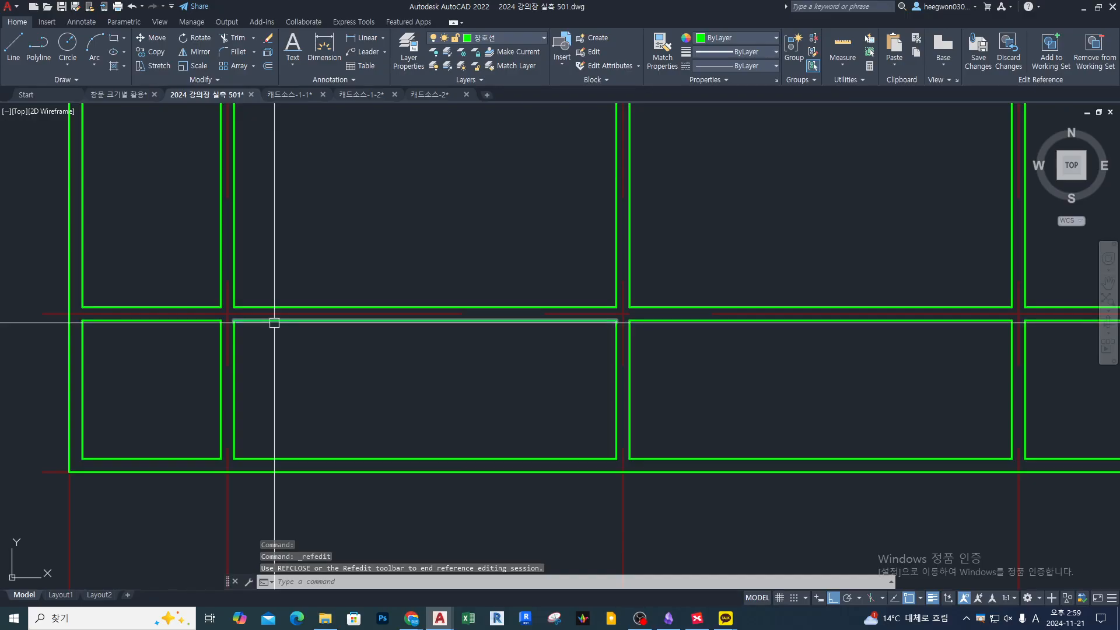
text(j)
key(Return)
scroll(230, 307, up, 2)
scroll(231, 309, down, 4)
click(231, 309)
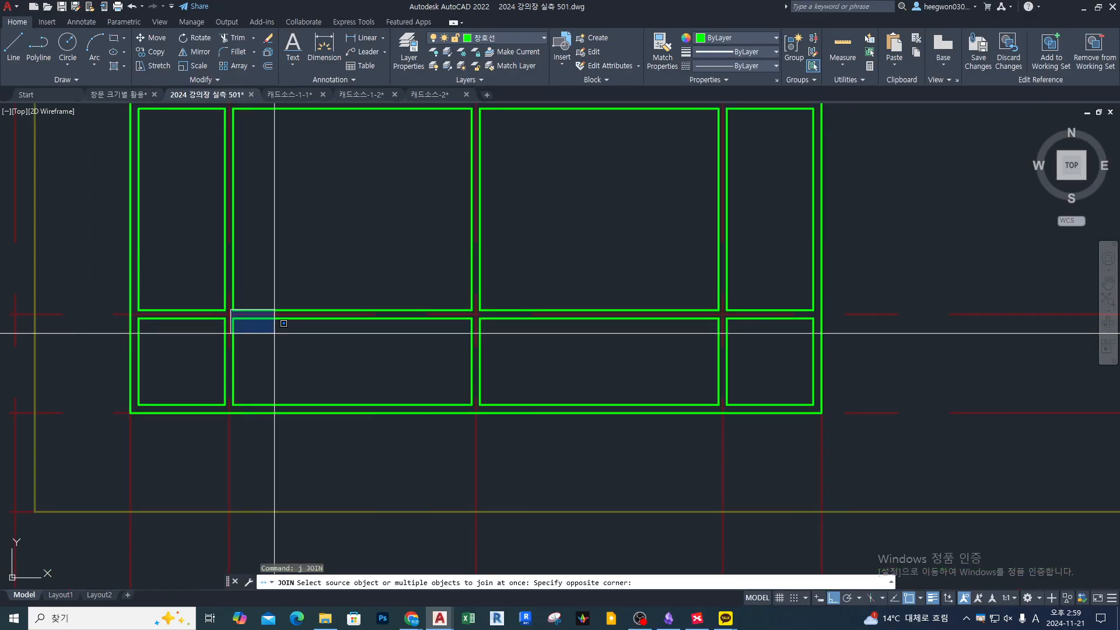
click(489, 403)
scroll(233, 404, up, 2)
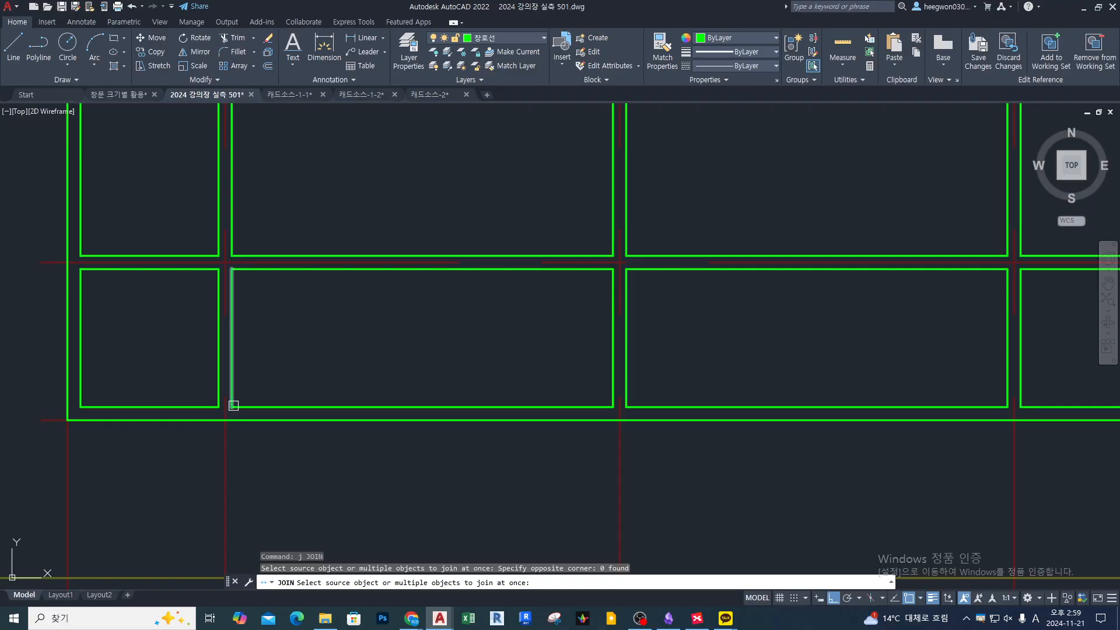
click(228, 454)
scroll(227, 425, down, 4)
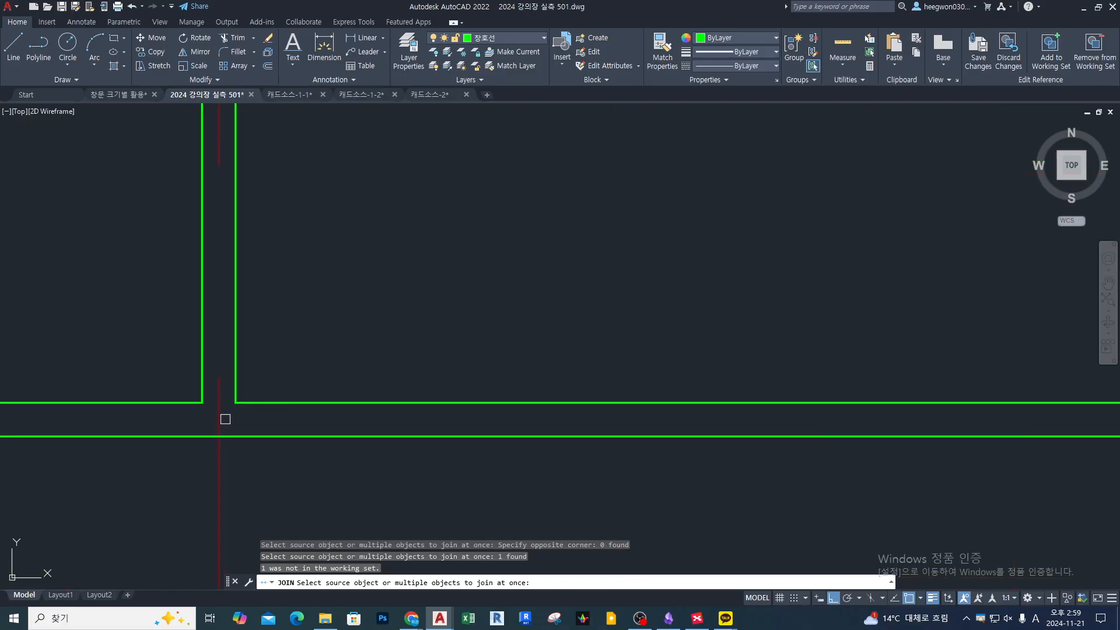
click(239, 421)
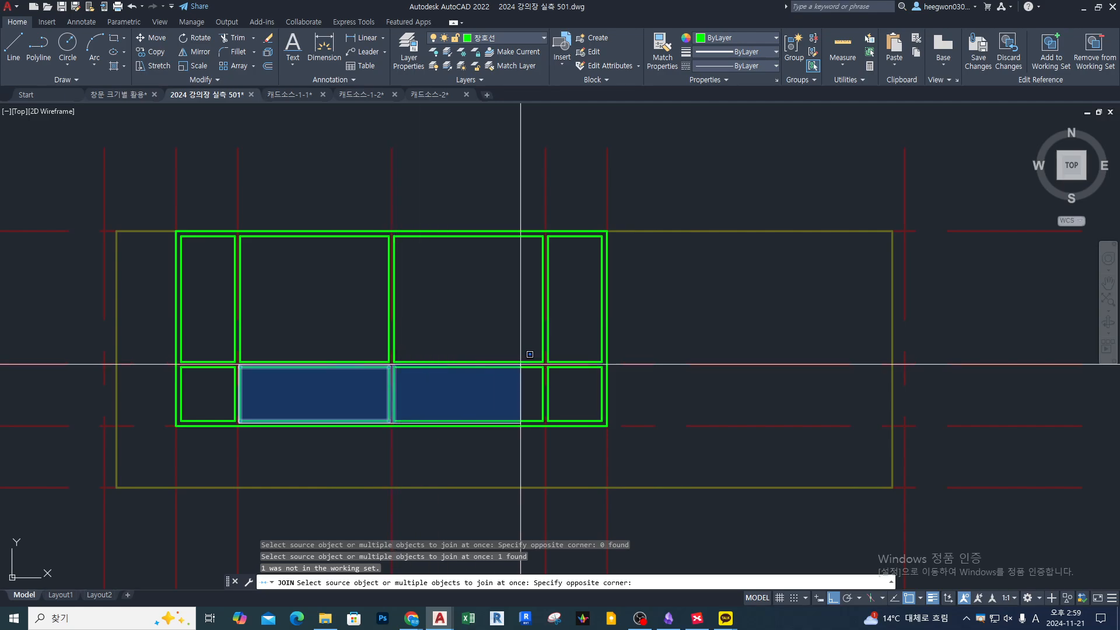
click(546, 366)
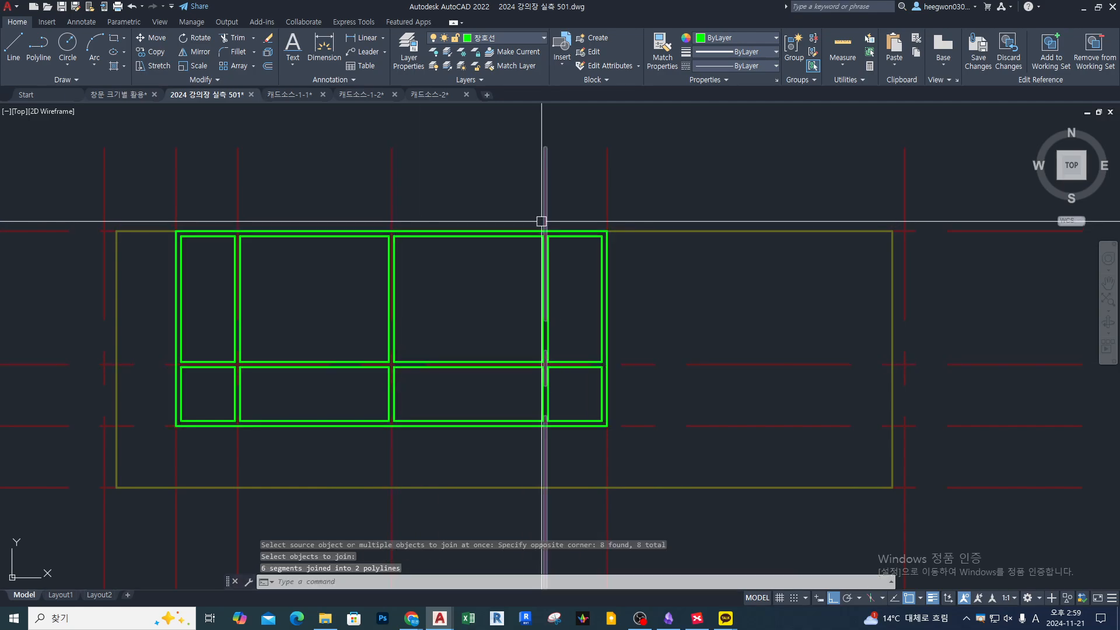
key(Return)
Step: Join the remaining pane edge lines of the whole window into polylines
key(Return)
click(133, 189)
click(624, 445)
key(Return)
middle_drag(610, 419, 593, 445)
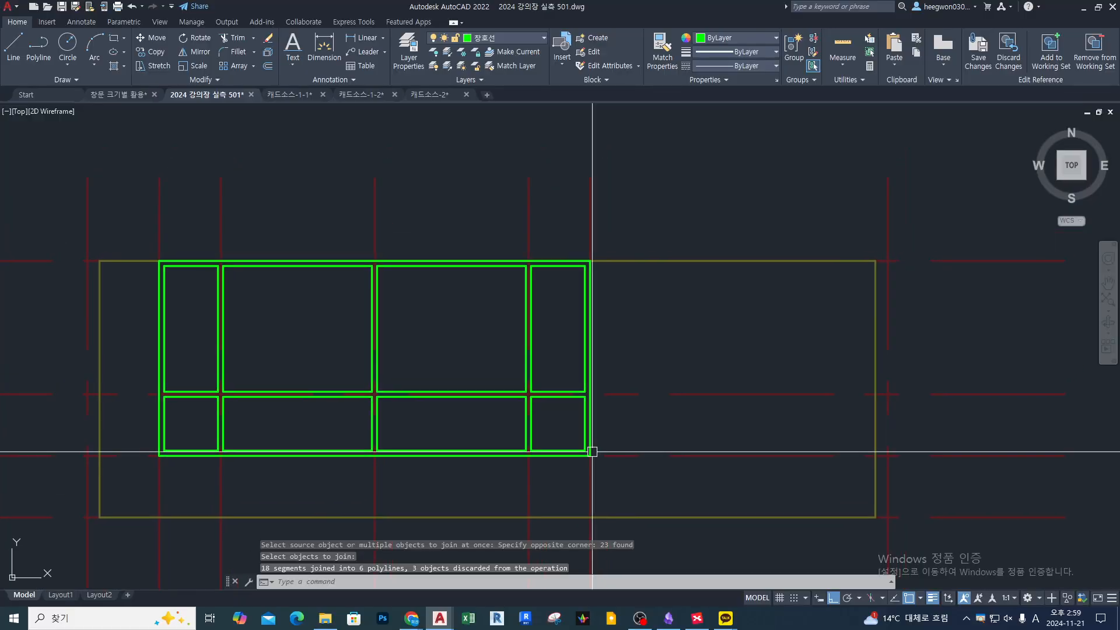
Step: Offset the outlines of the upper right and upper left panes 80 inward
text(o)
key(Return)
text(80)
key(Return)
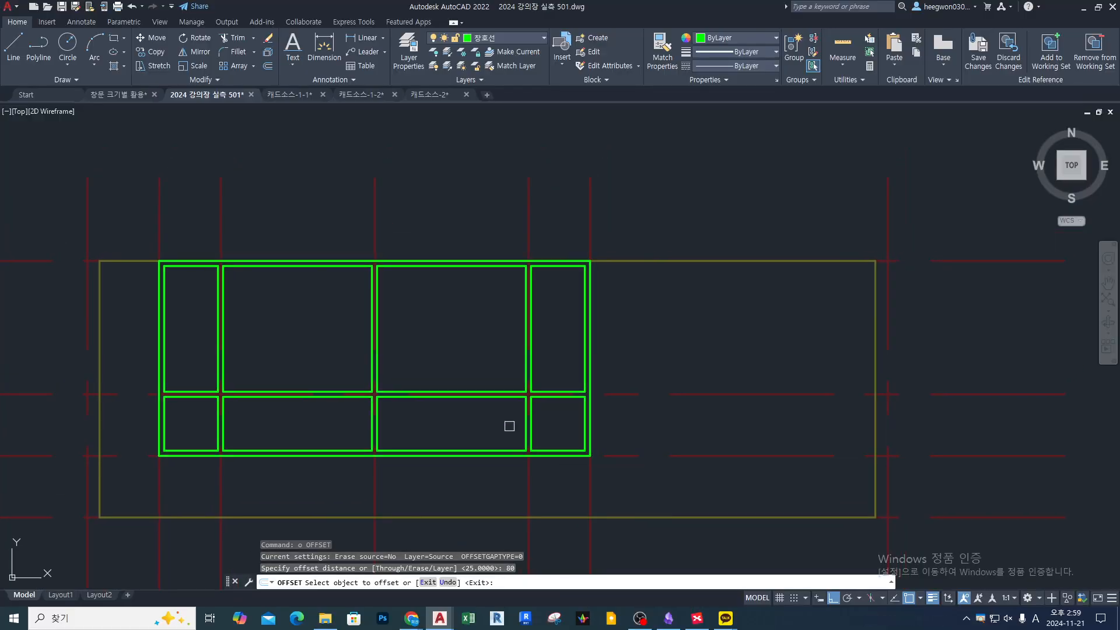
scroll(540, 303, up, 2)
click(552, 248)
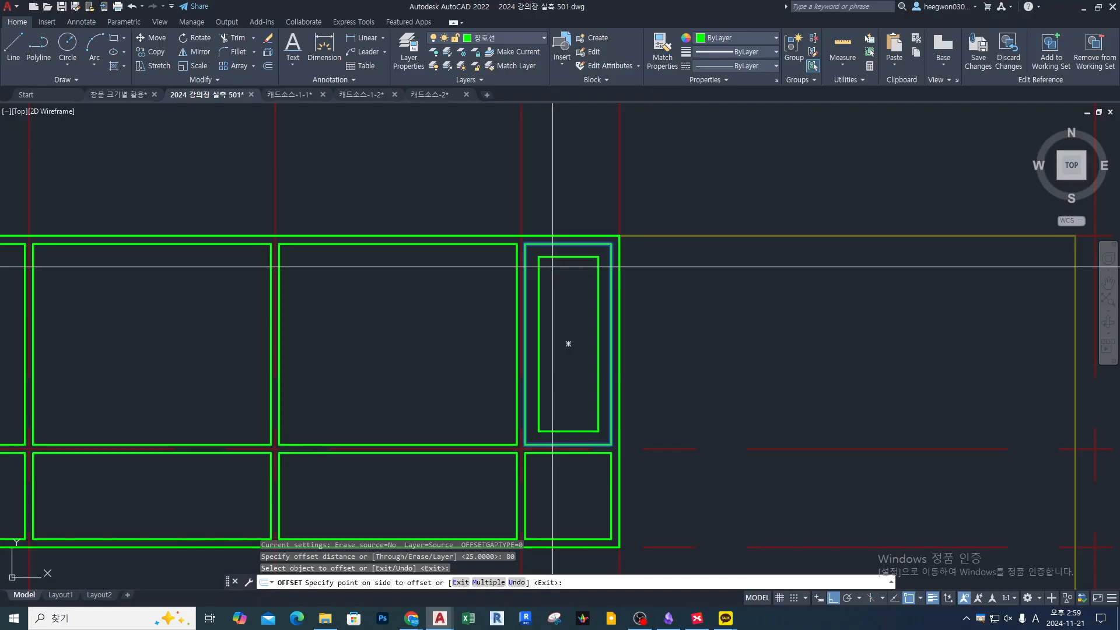
click(556, 288)
scroll(251, 308, down, 2)
click(111, 274)
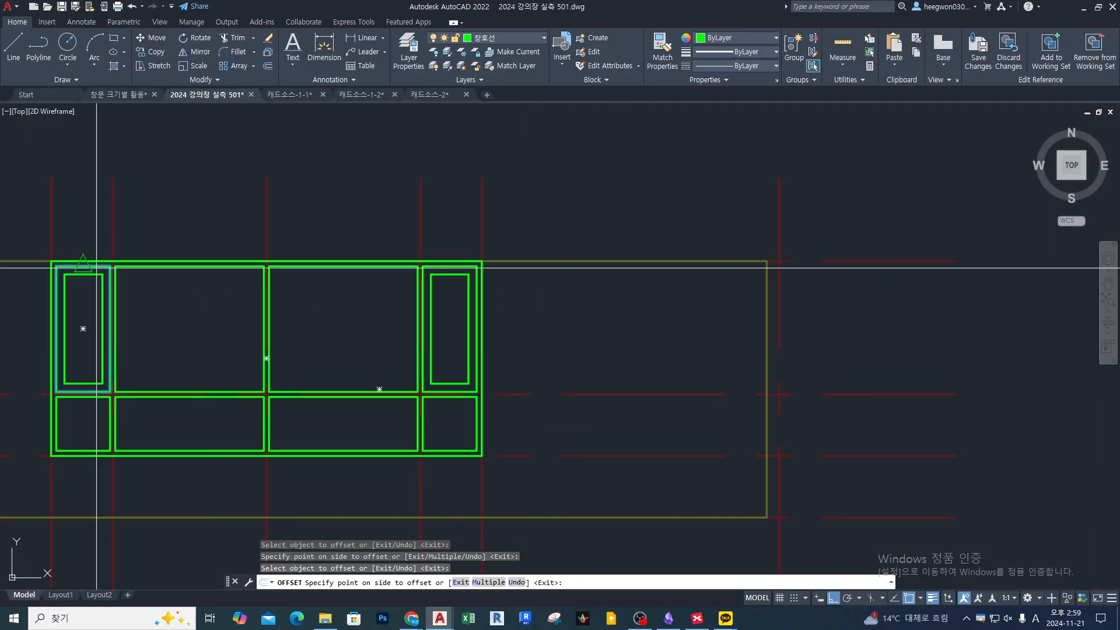
click(82, 325)
Step: Offset the outlines of the two lower middle panes 80 inward
click(133, 403)
click(187, 423)
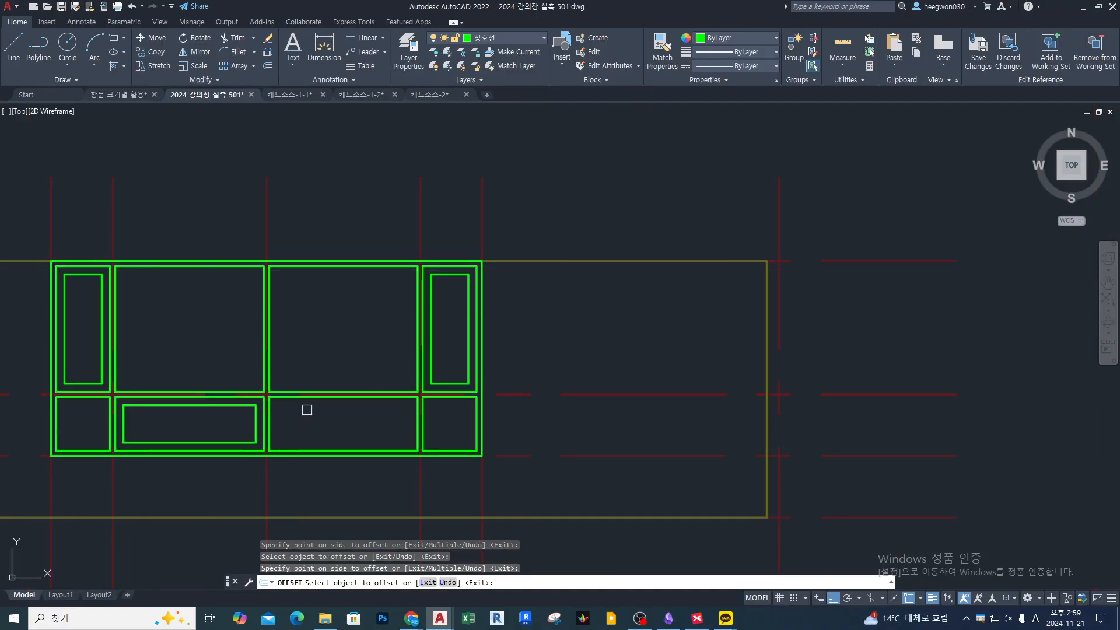
click(305, 408)
click(332, 447)
key(Return)
middle_drag(332, 447, 423, 433)
key(Escape)
key(Escape)
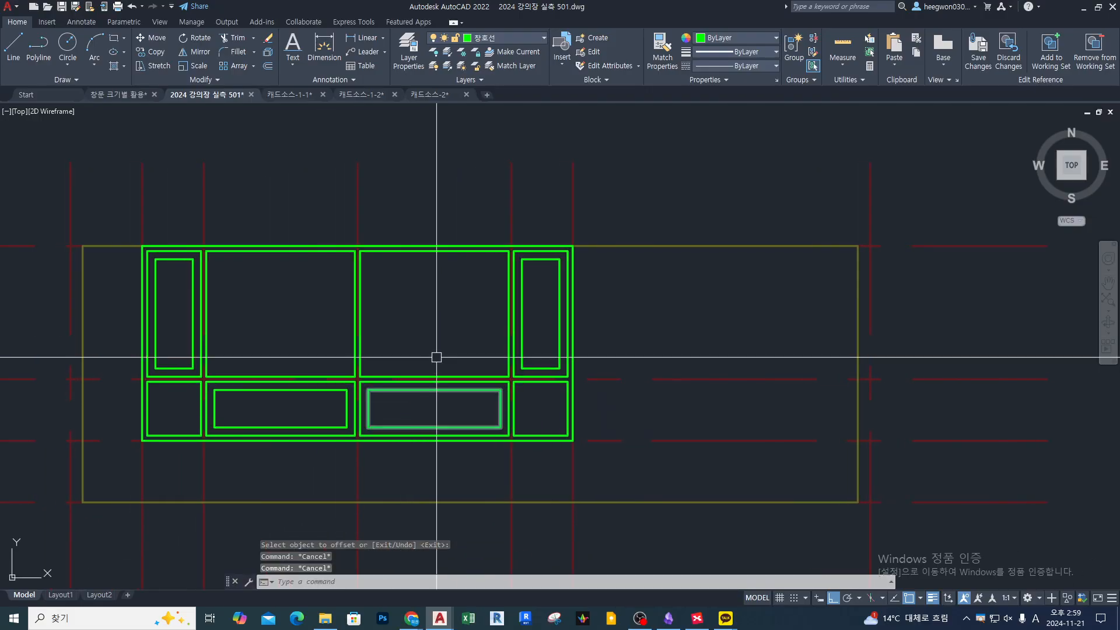
Step: On the 중심선 layer, draw the upper right pane's opening lines from its left corners to the midpoint of its right edge
middle_drag(553, 237, 572, 238)
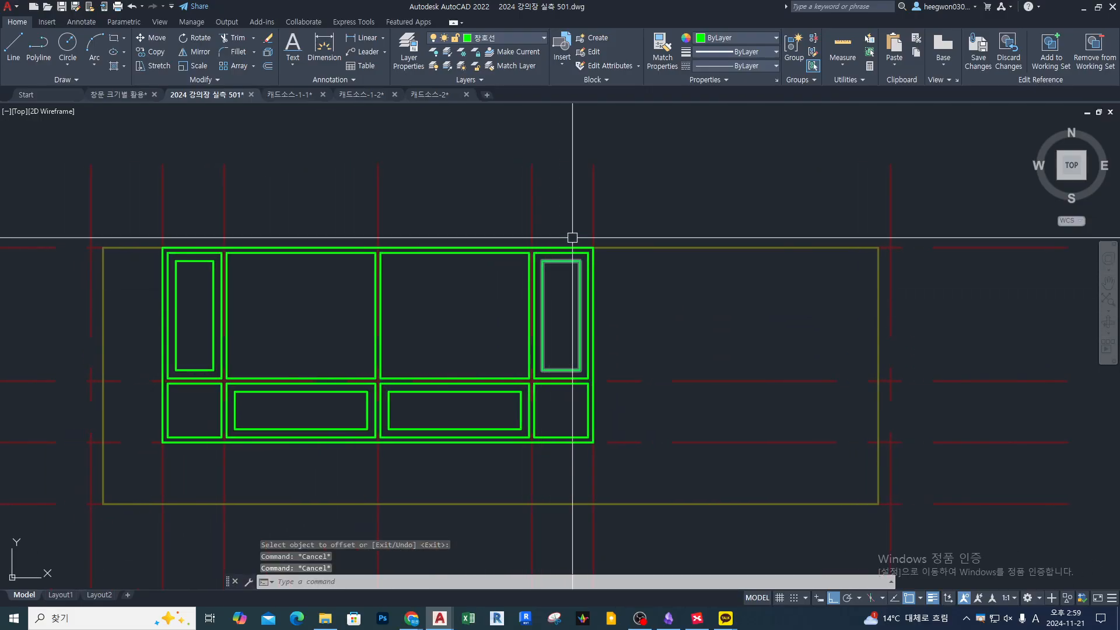
click(479, 39)
click(486, 206)
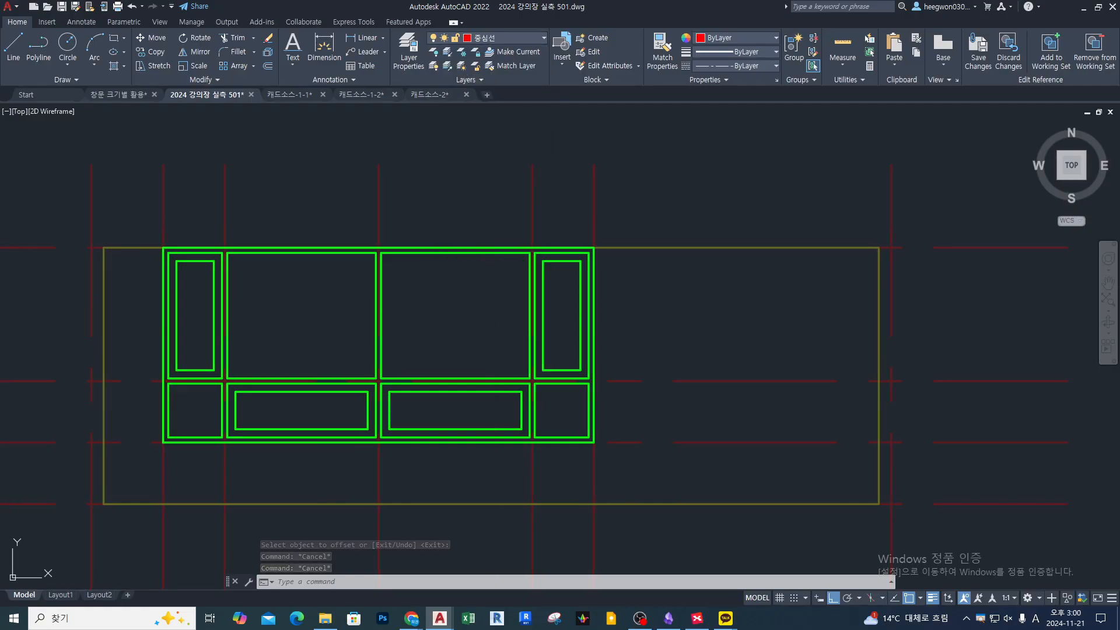
text(l)
key(Return)
scroll(577, 315, up, 4)
click(439, 191)
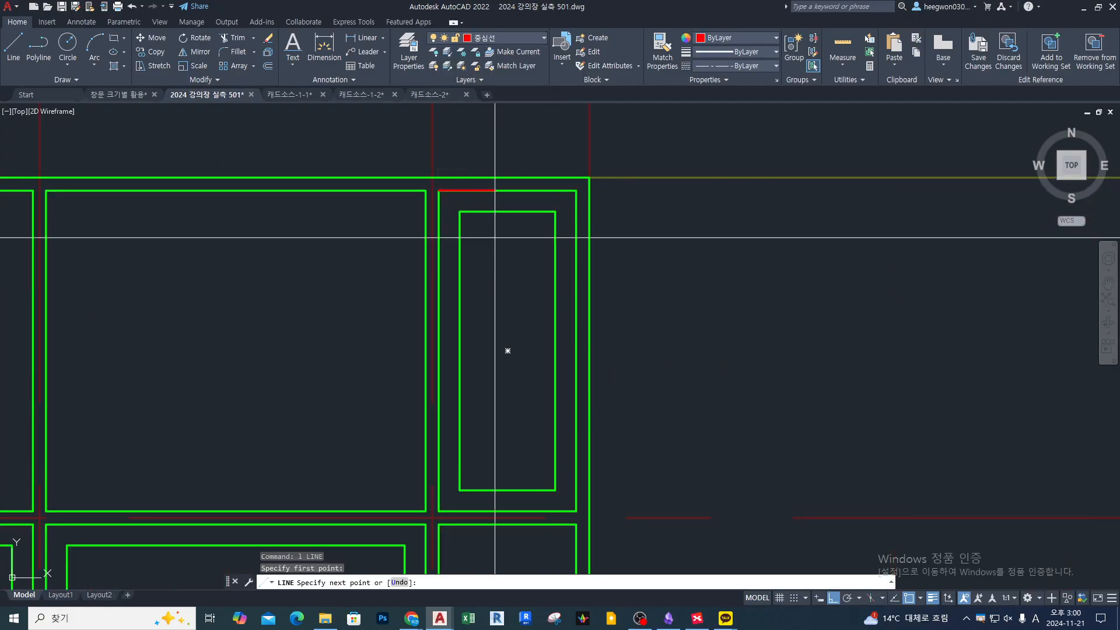
middle_drag(518, 451, 607, 308)
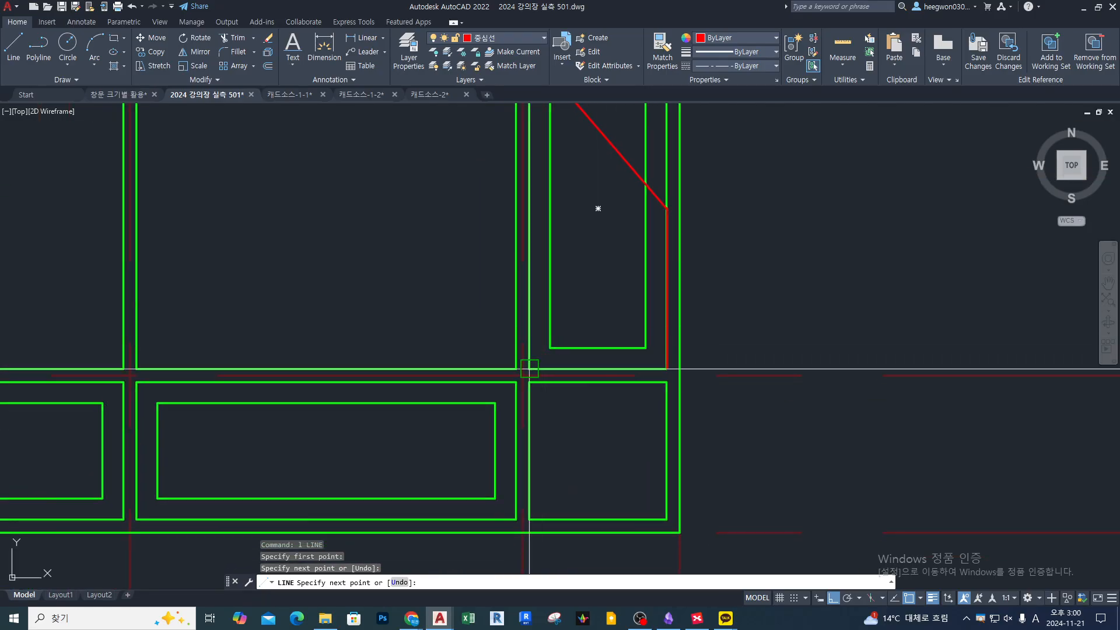
click(531, 369)
key(Return)
Step: Draw opening lines in both lower middle panes, from their bottom corners to the midpoint of their top edges
middle_drag(509, 478, 651, 408)
key(Return)
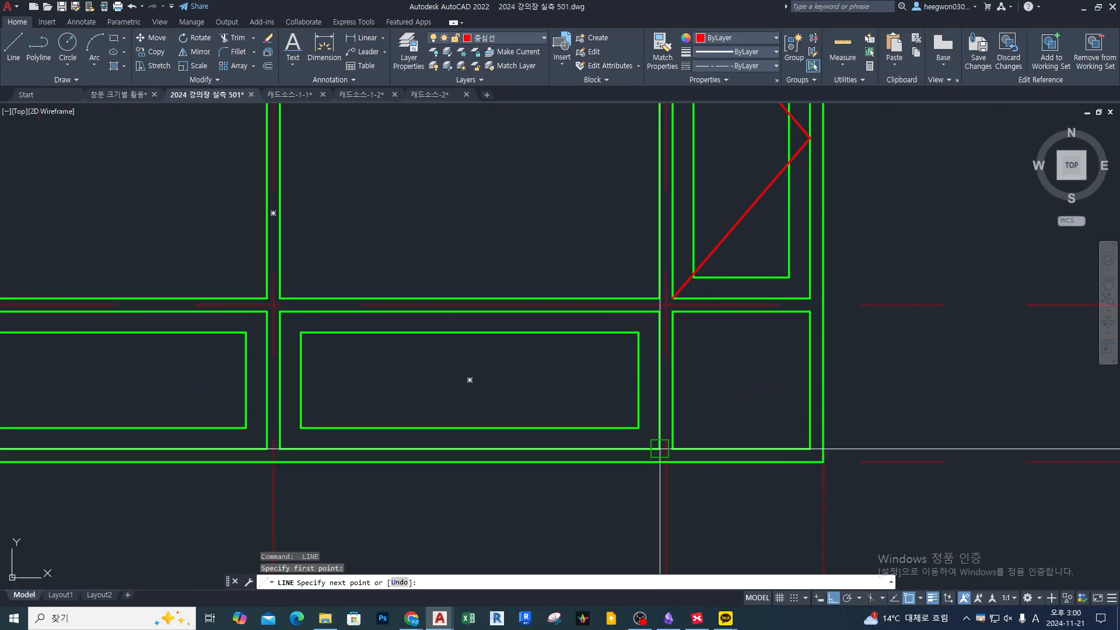
click(471, 311)
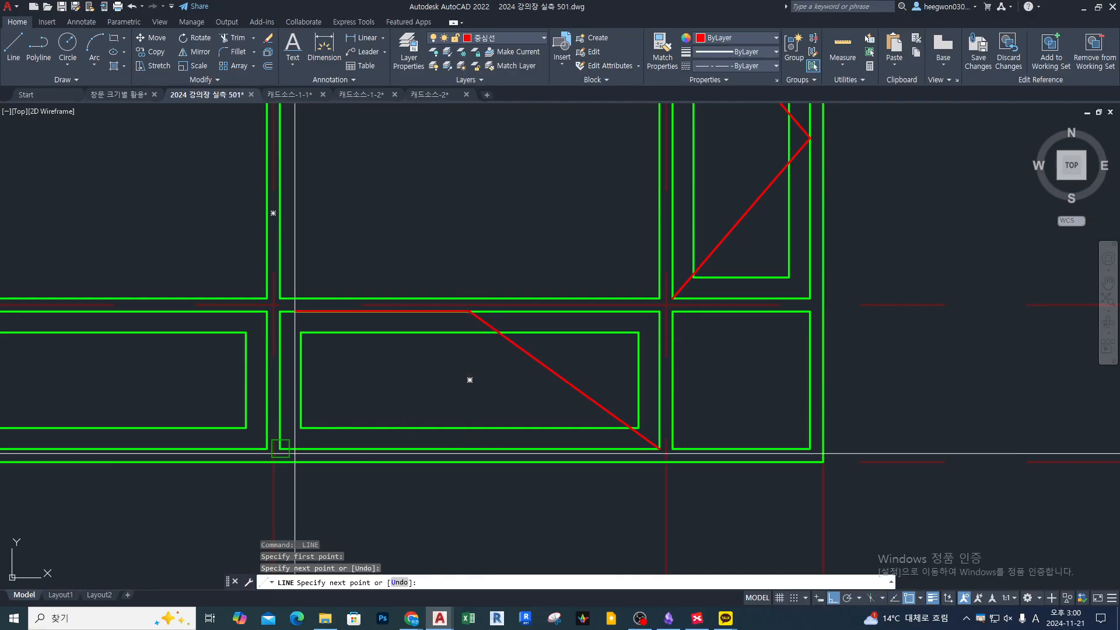
key(Return)
key(Return)
click(267, 449)
middle_drag(145, 369, 378, 394)
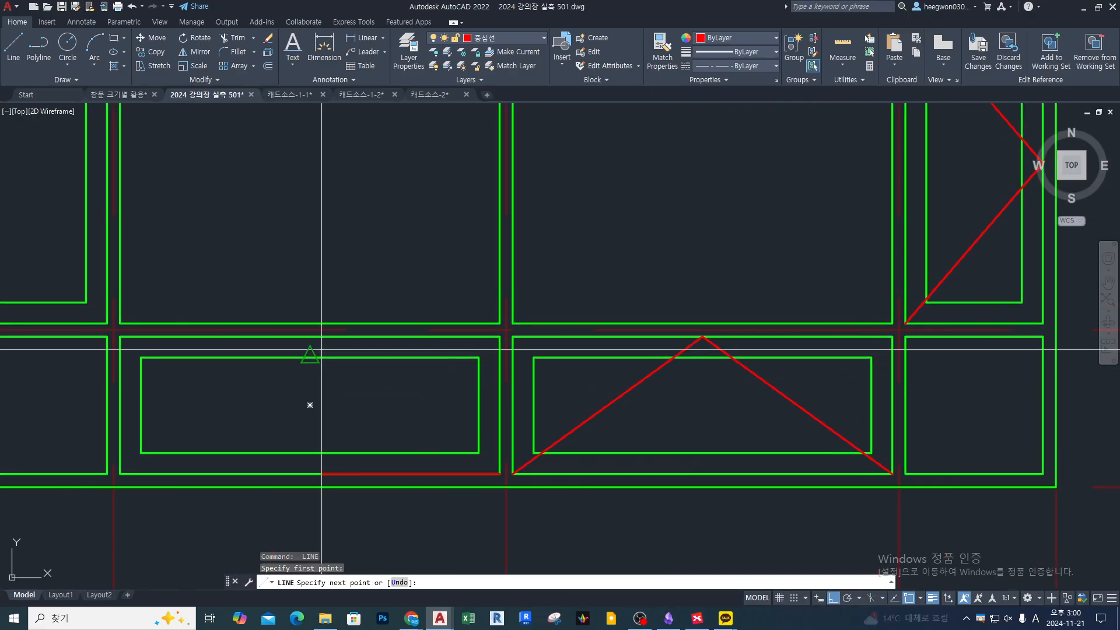
click(309, 336)
click(120, 473)
key(Return)
Step: Draw the upper left pane's opening lines from its right corners to the midpoint of its left edge
middle_drag(188, 397, 437, 521)
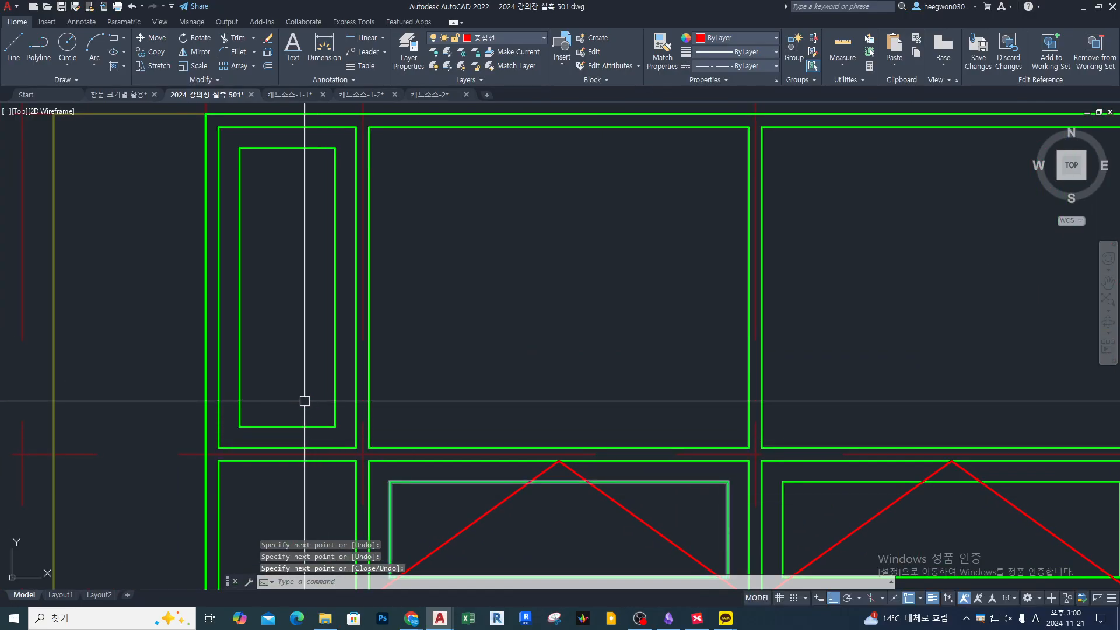
key(Return)
click(356, 448)
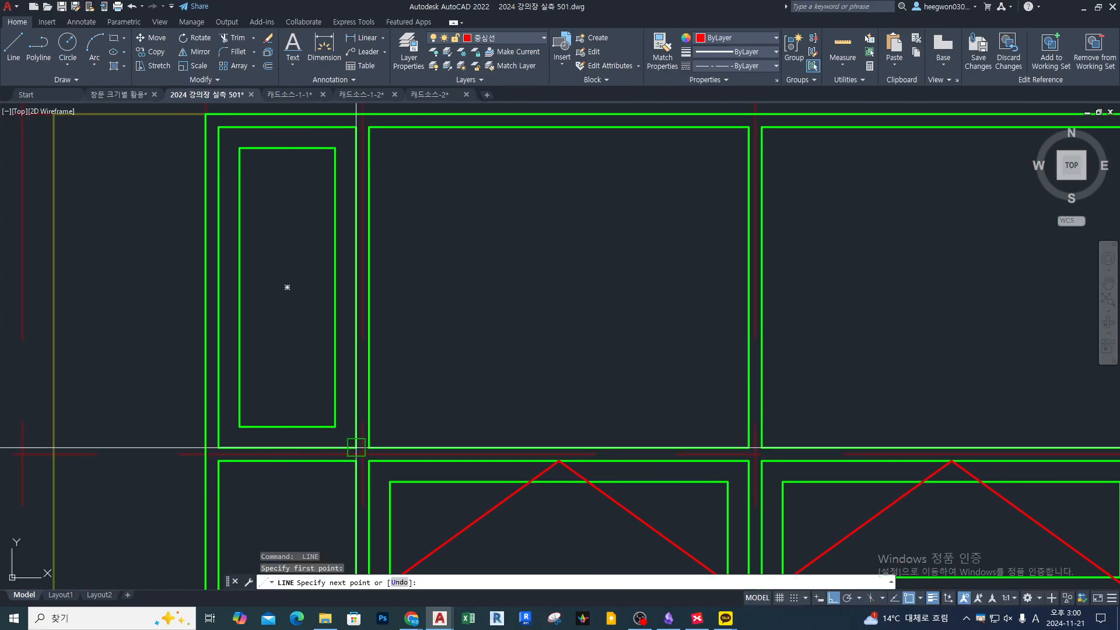
click(218, 287)
click(356, 126)
key(Escape)
scroll(425, 317, down, 7)
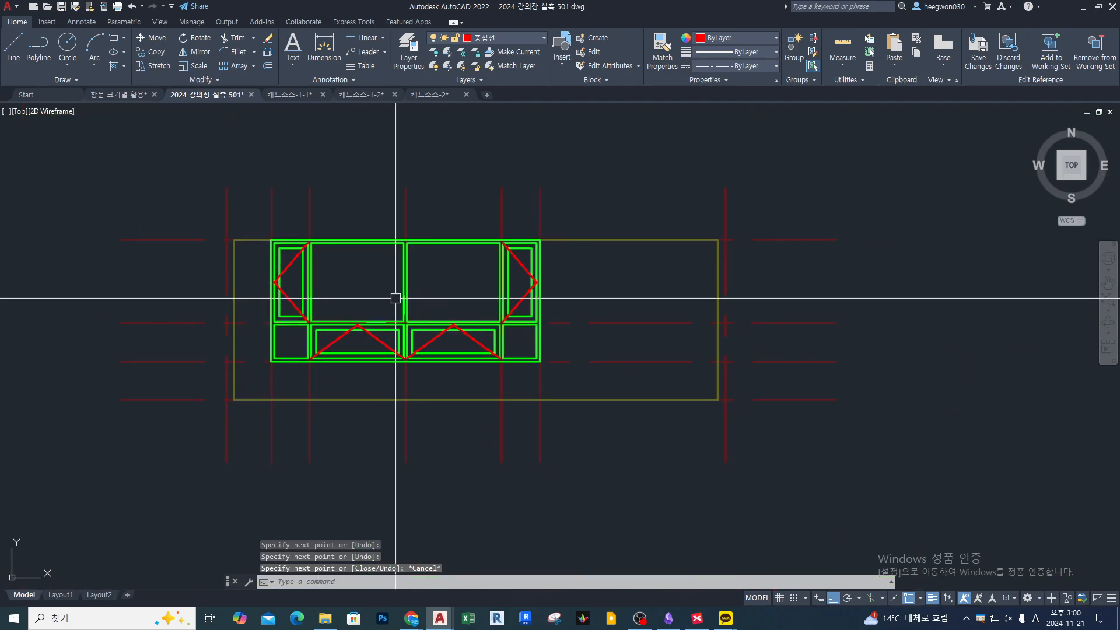
scroll(477, 271, up, 2)
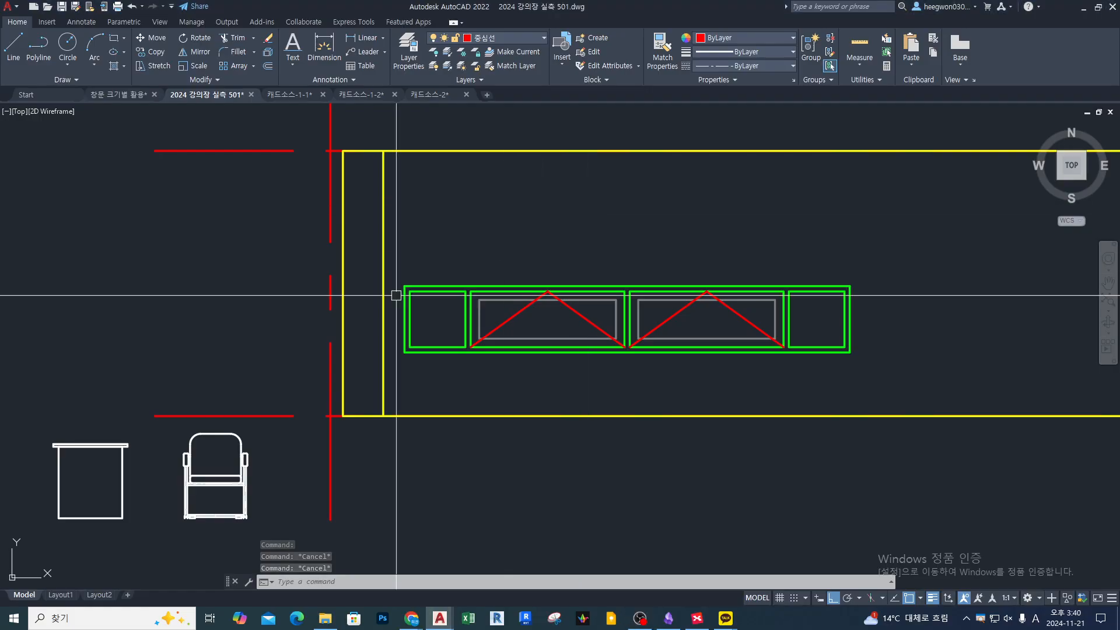
mouse_move(37, 375)
middle_down()
mouse_move(283, 281)
mouse_move(317, 303)
middle_up()
scroll(475, 395, up, 3)
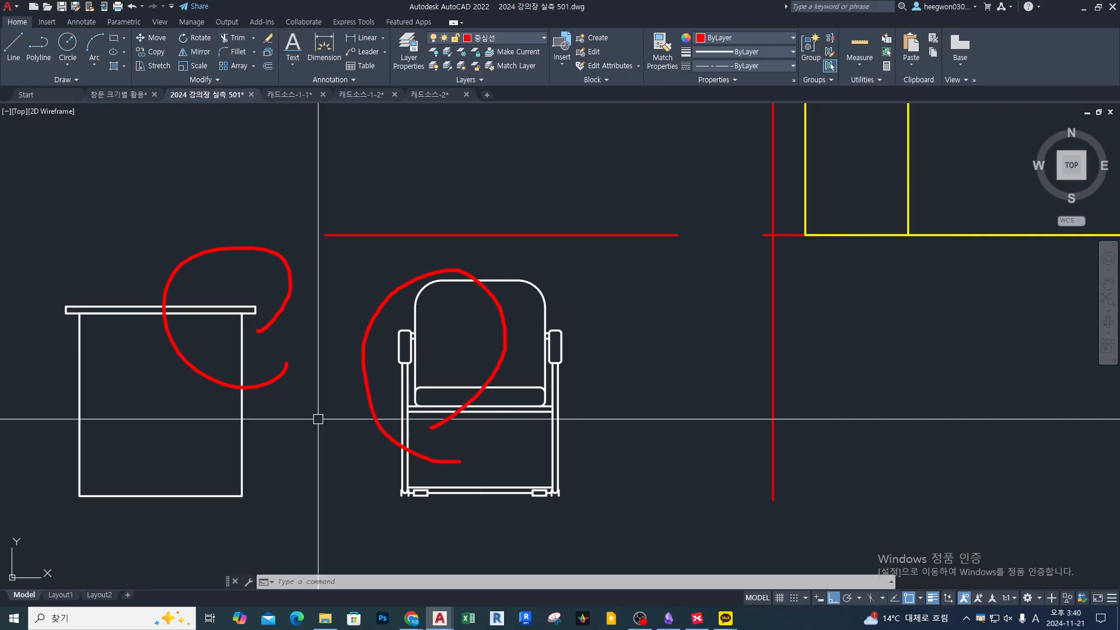
key(Escape)
text(m)
key(Return)
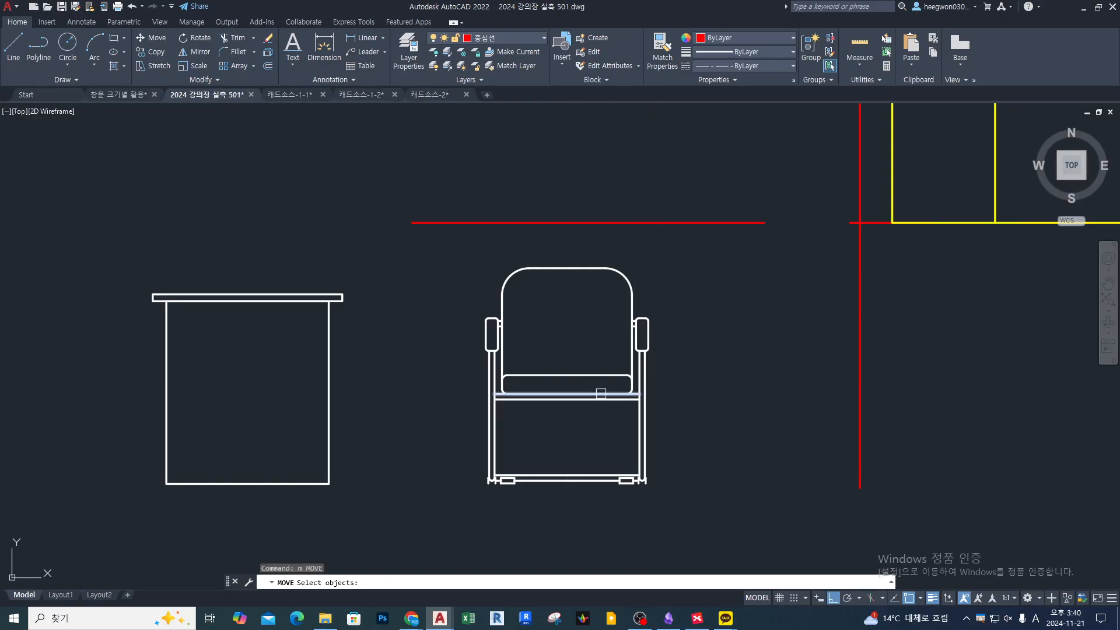
key(Escape)
Step: Try to turn the chair's front view into a block by cutting it and pasting it back as a block
click(441, 248)
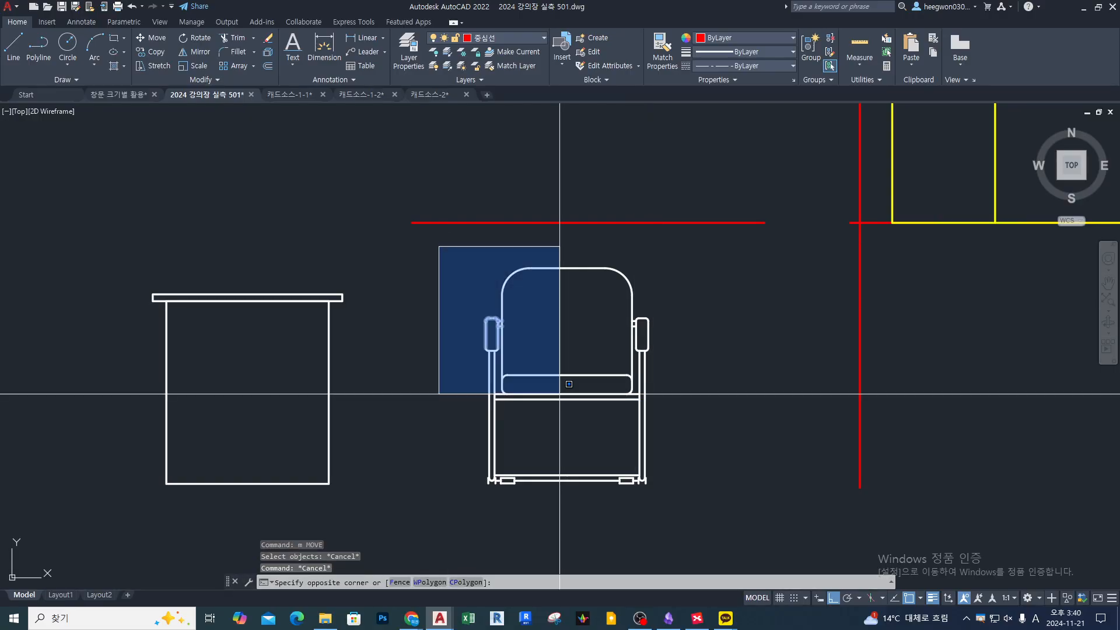
click(724, 518)
key(ctrl+x)
key(ctrl+shift+v)
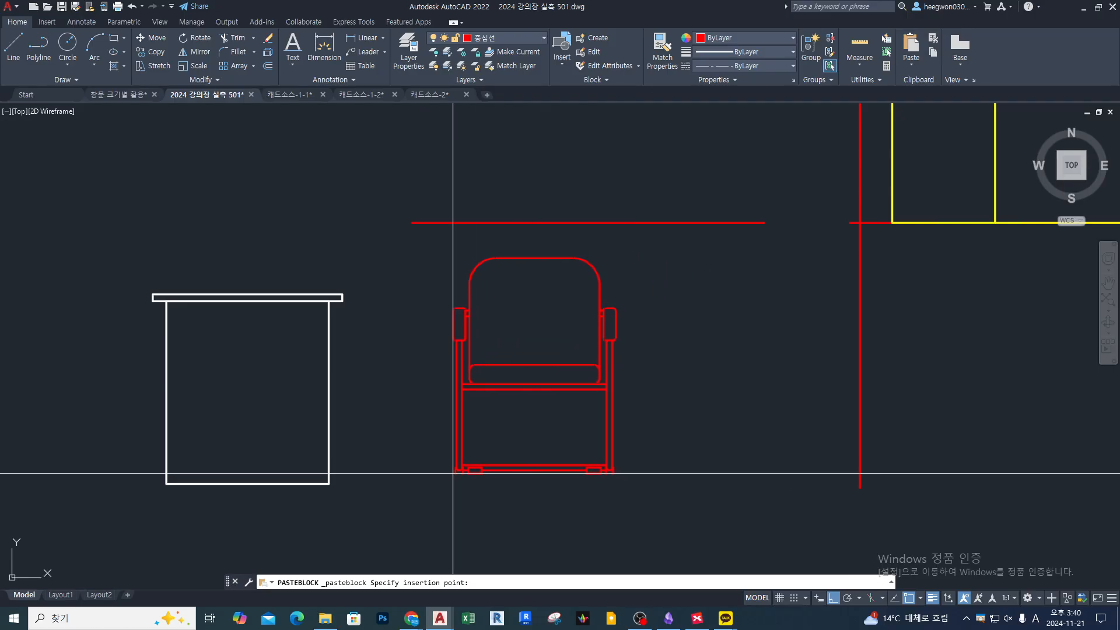
click(455, 475)
key(Escape)
key(Escape)
text(m)
key(Escape)
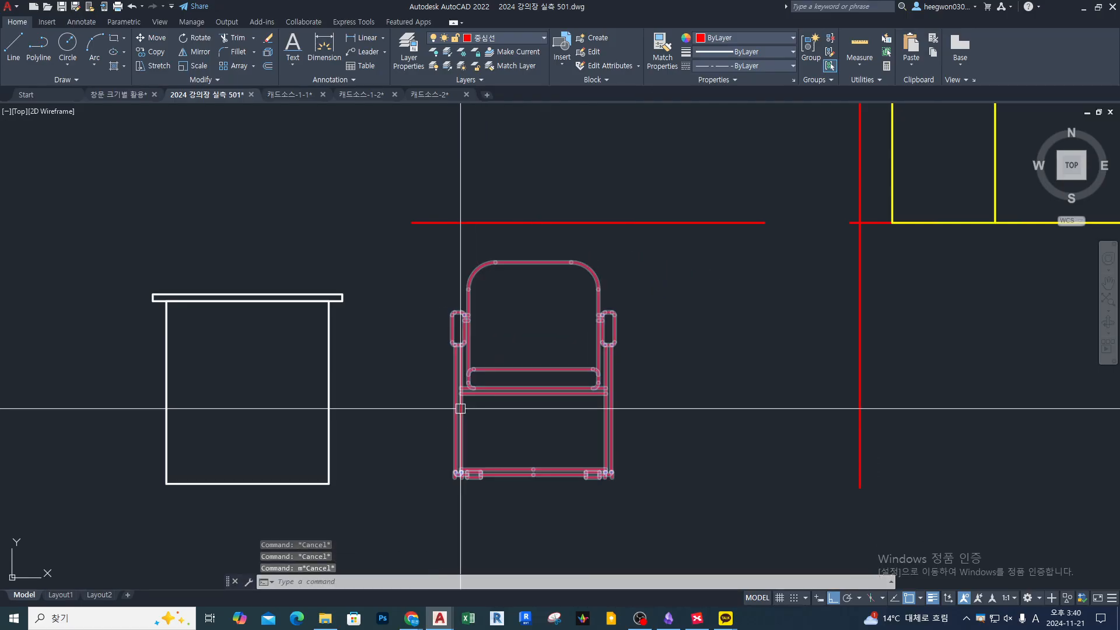
click(464, 389)
key(ctrl+z)
key(ctrl+z)
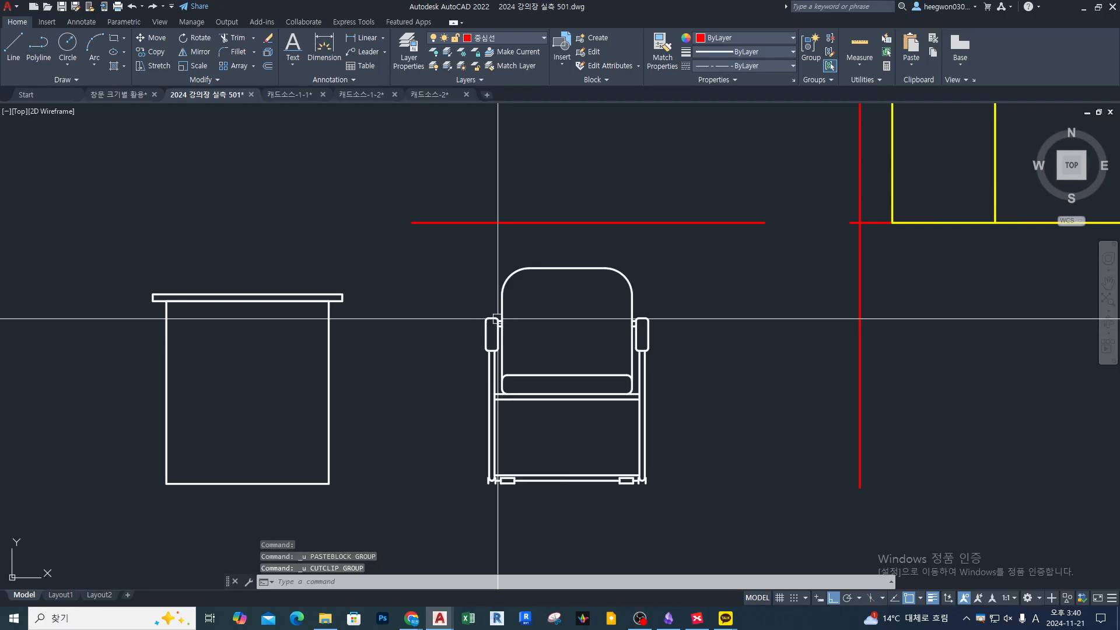
Step: Select the chair's front view and check its object colour setting
click(435, 255)
click(719, 512)
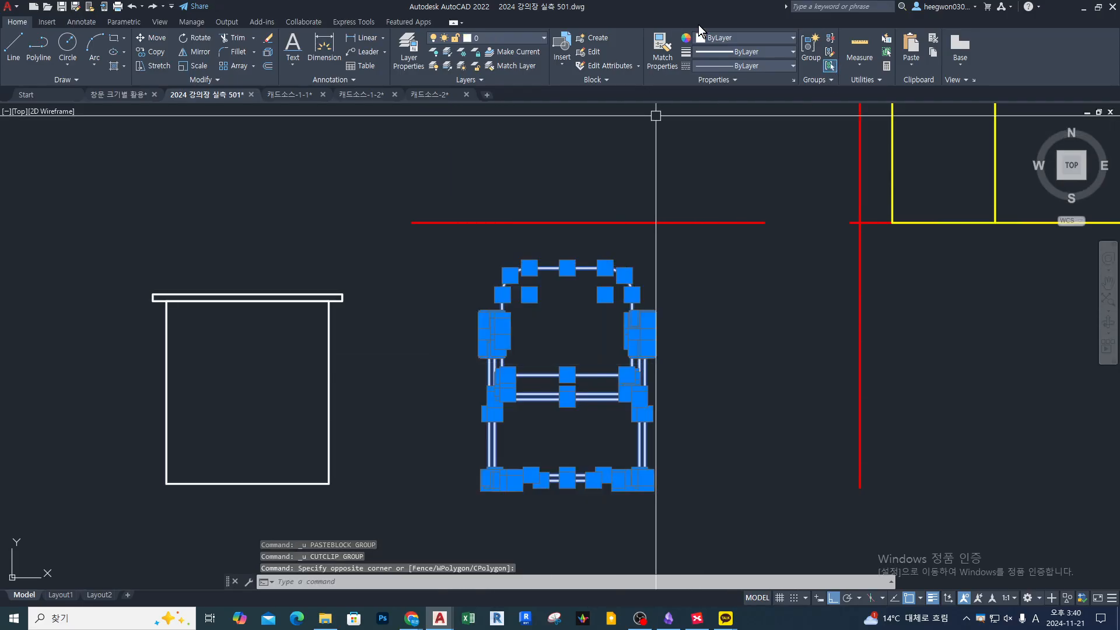
click(729, 37)
click(740, 62)
key(Escape)
key(Escape)
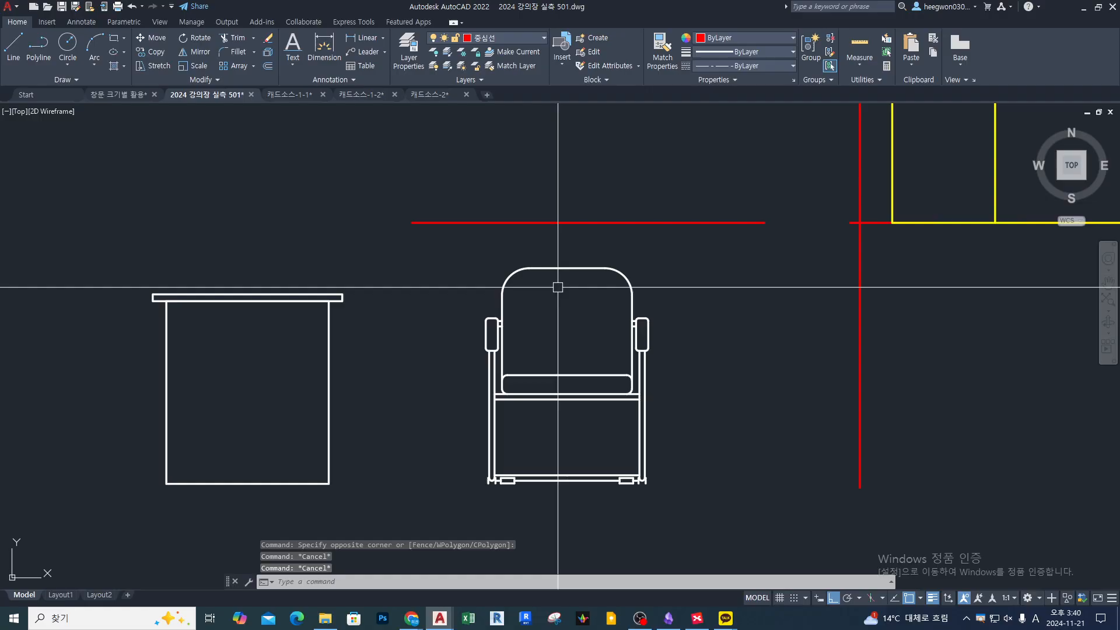
Step: Cut the whole chair front view and paste it back as a block beside the desk
click(445, 248)
click(697, 510)
key(ctrl+x)
key(ctrl+shift+v)
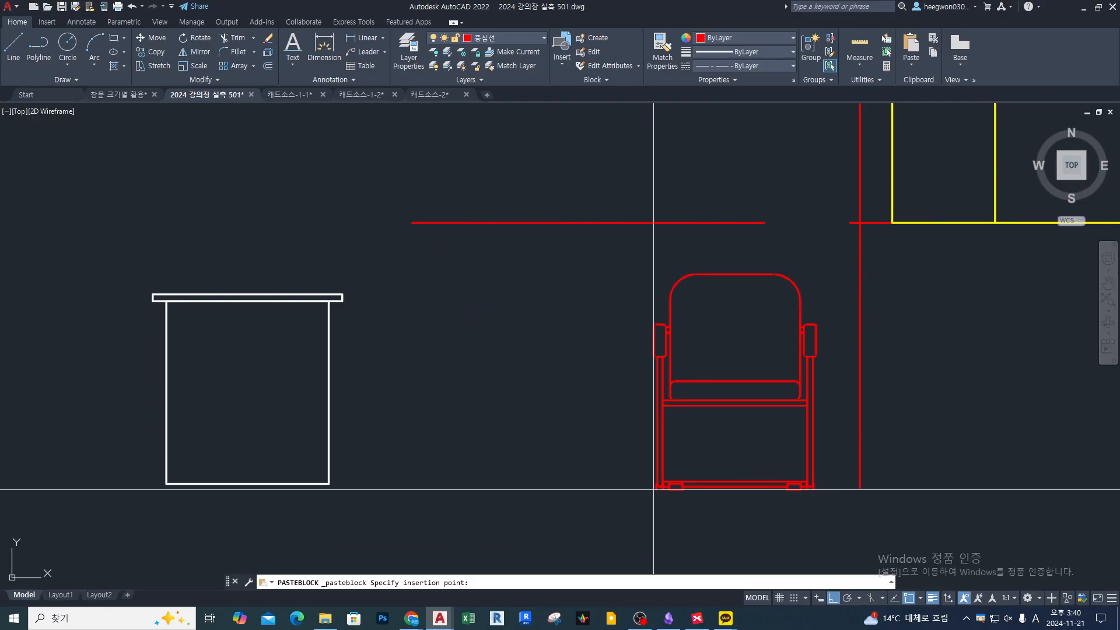
click(454, 481)
key(Escape)
key(Escape)
Step: Match the chair block's properties to those of the desk
text(ma)
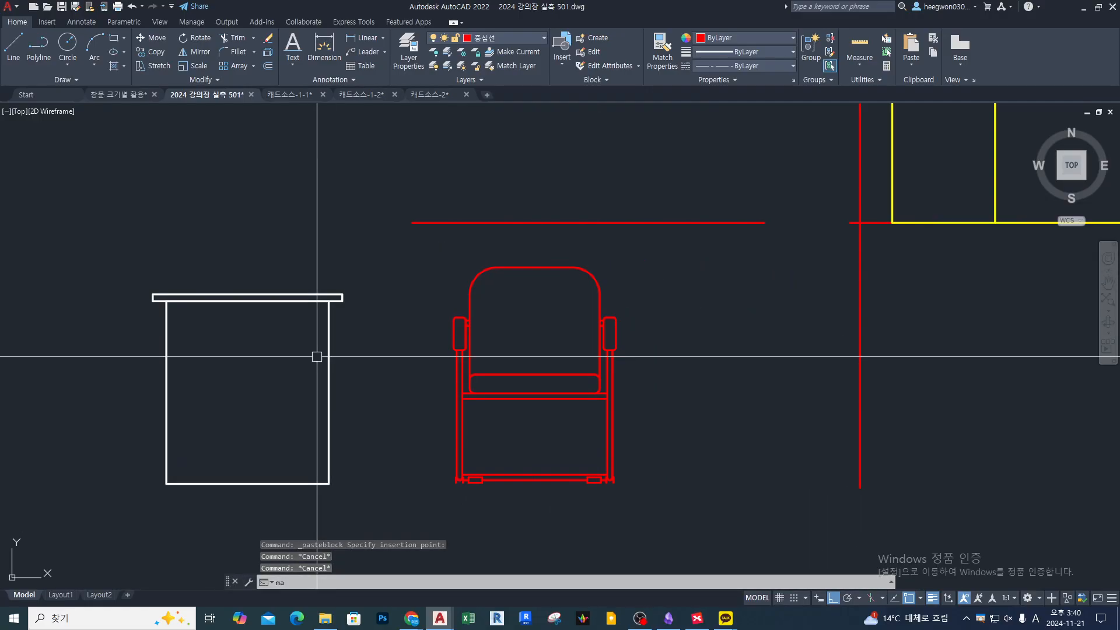
key(space)
click(329, 347)
click(456, 337)
key(space)
Step: Move the chair block horizontally onto the desk so that it is centred between the desk's sides
text(m)
key(space)
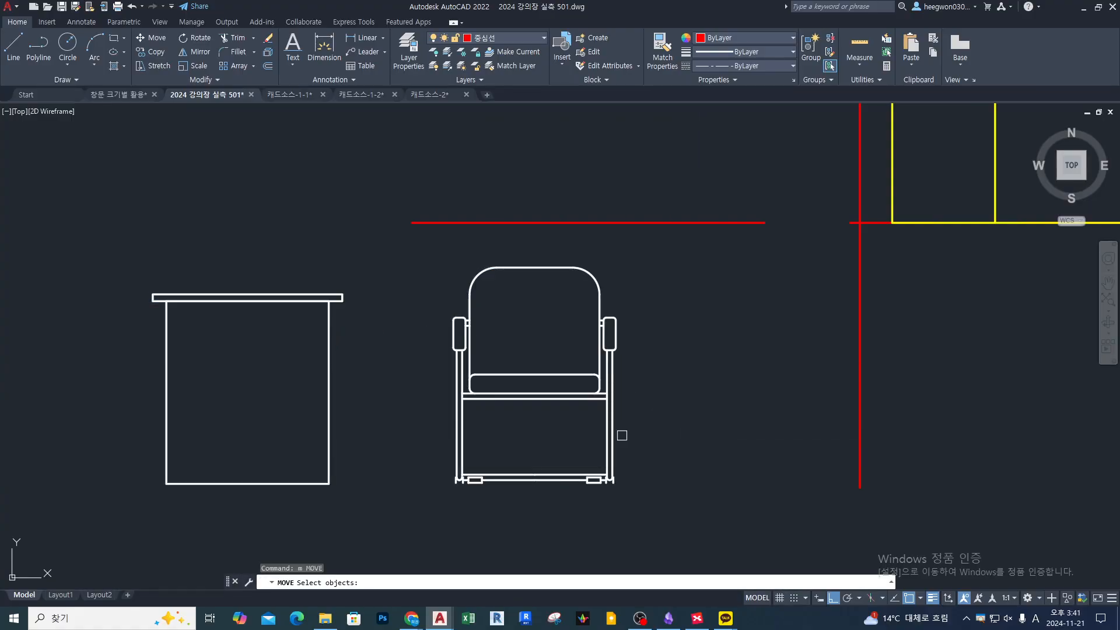
click(612, 432)
key(space)
click(637, 483)
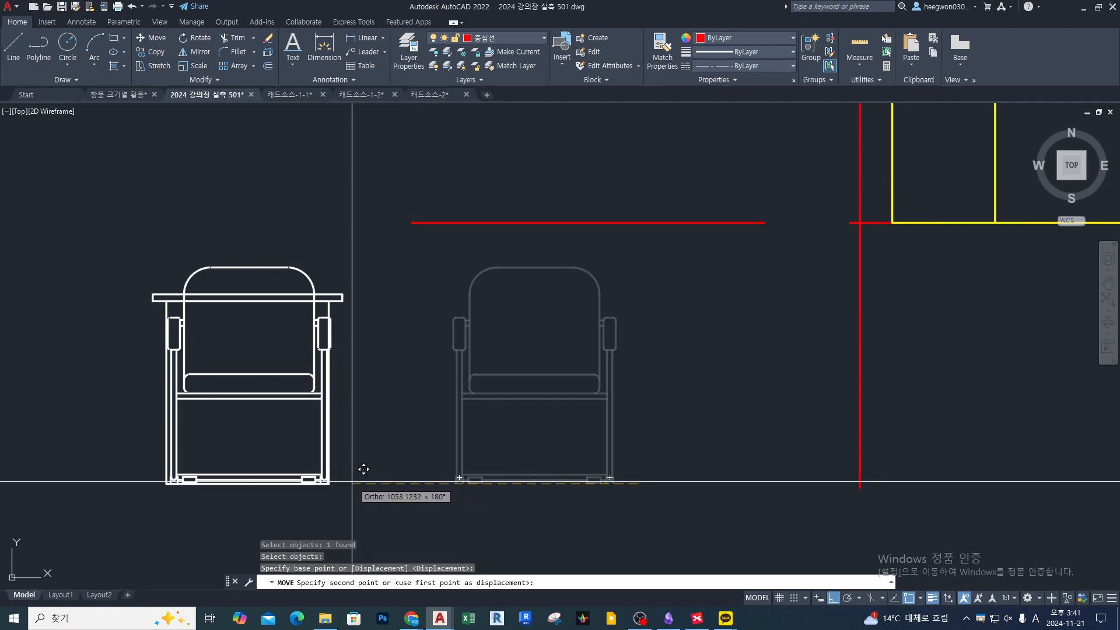
click(364, 481)
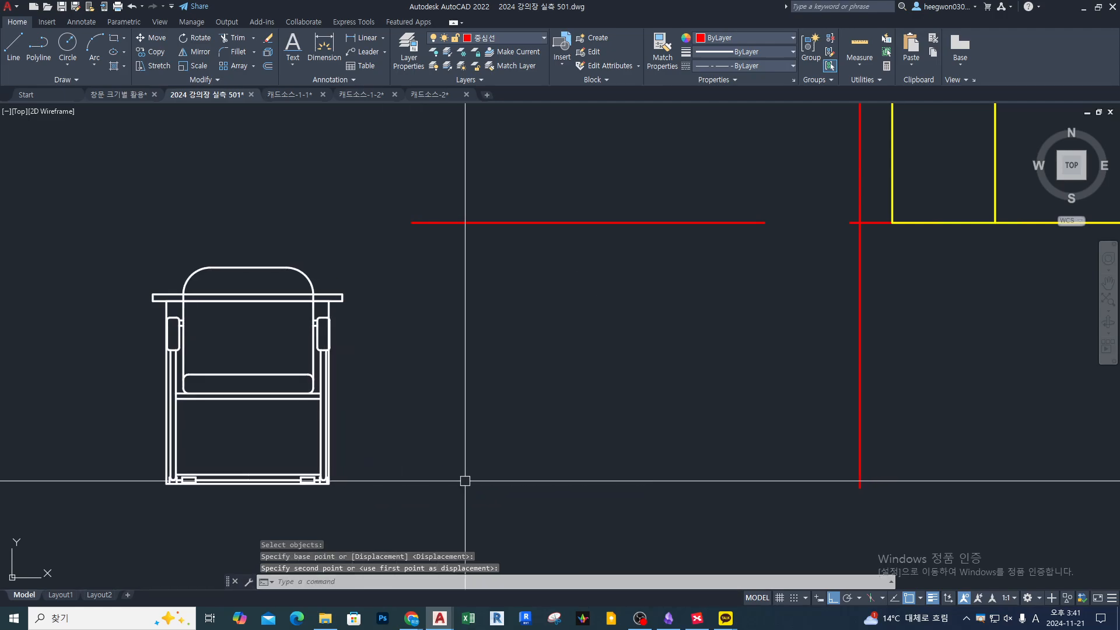
text(m)
key(space)
click(449, 469)
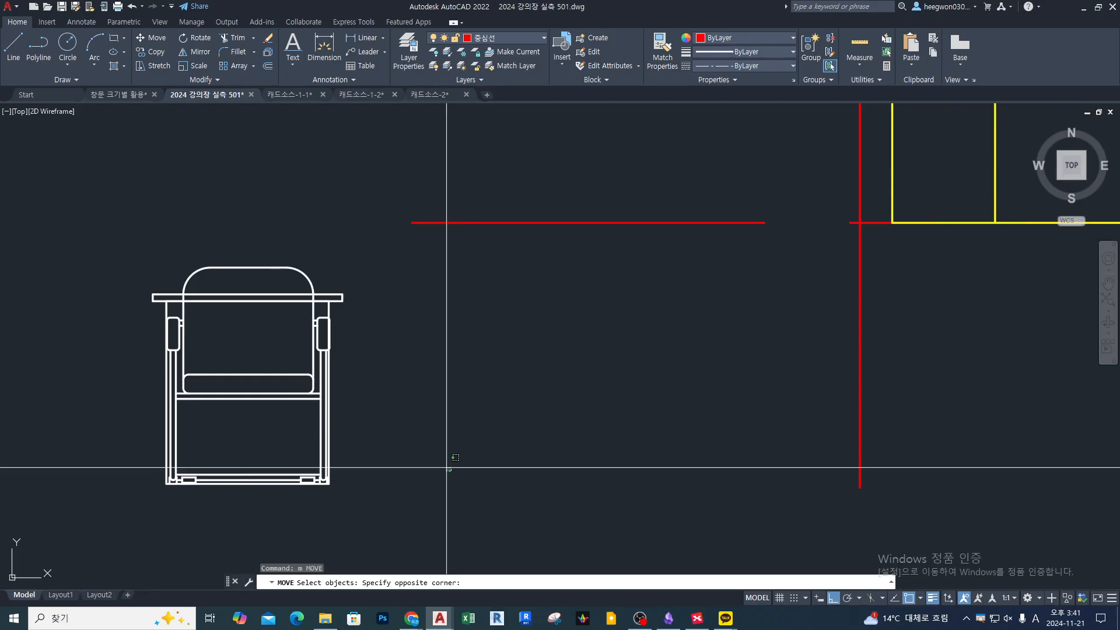
key(Escape)
key(Escape)
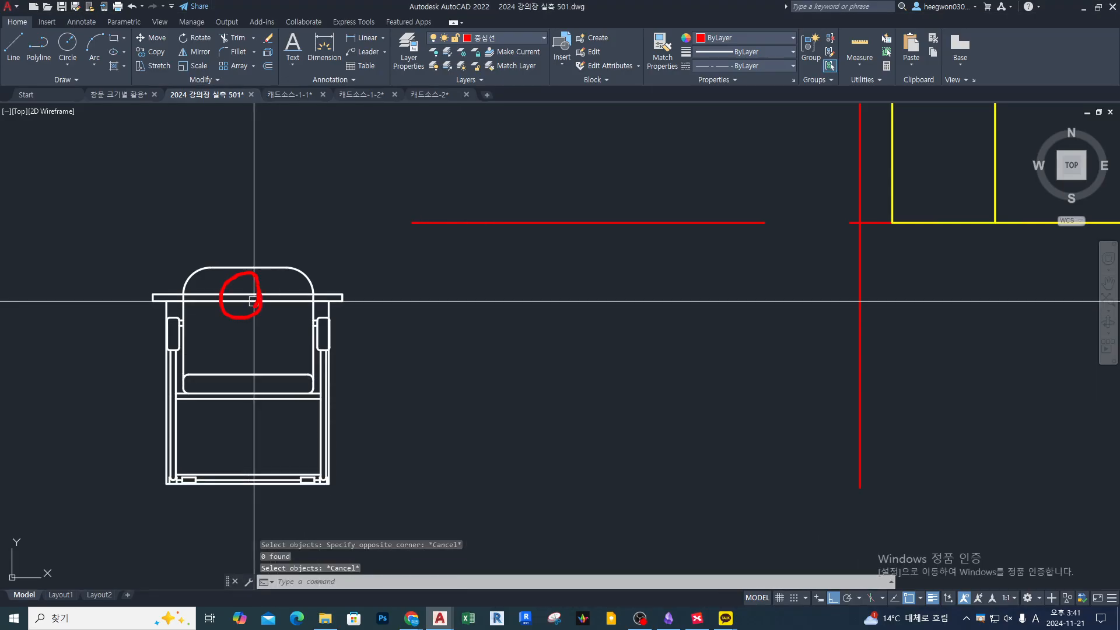
Step: Move the desk and chair together onto the elevation's floor line, with their lower left corner at the inner wall line
scroll(410, 358, down, 2)
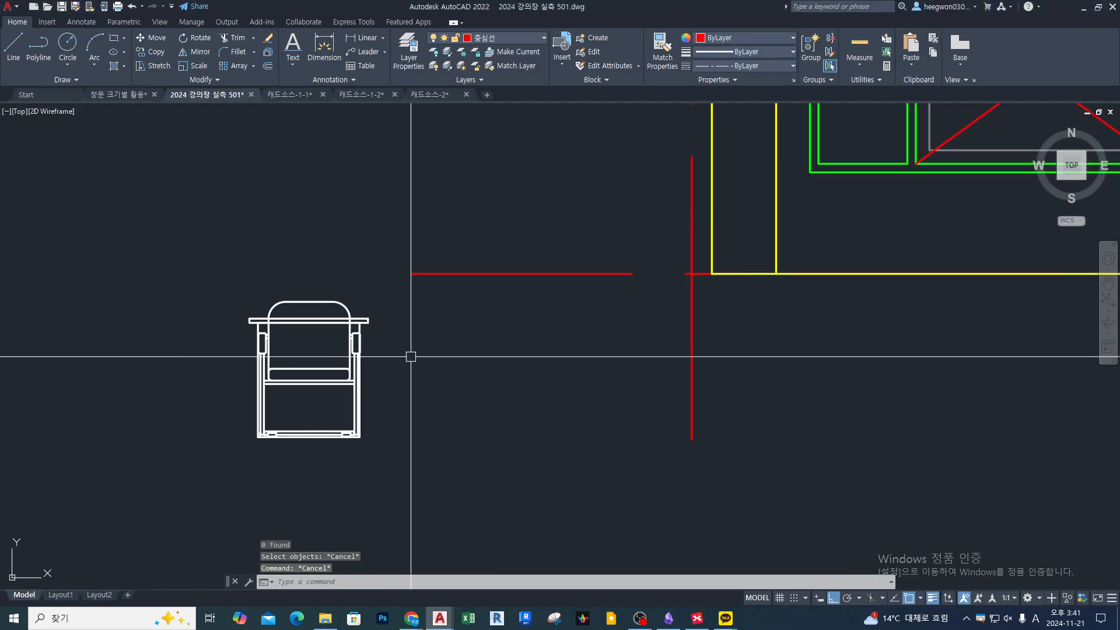
text(m)
key(space)
click(391, 283)
click(224, 456)
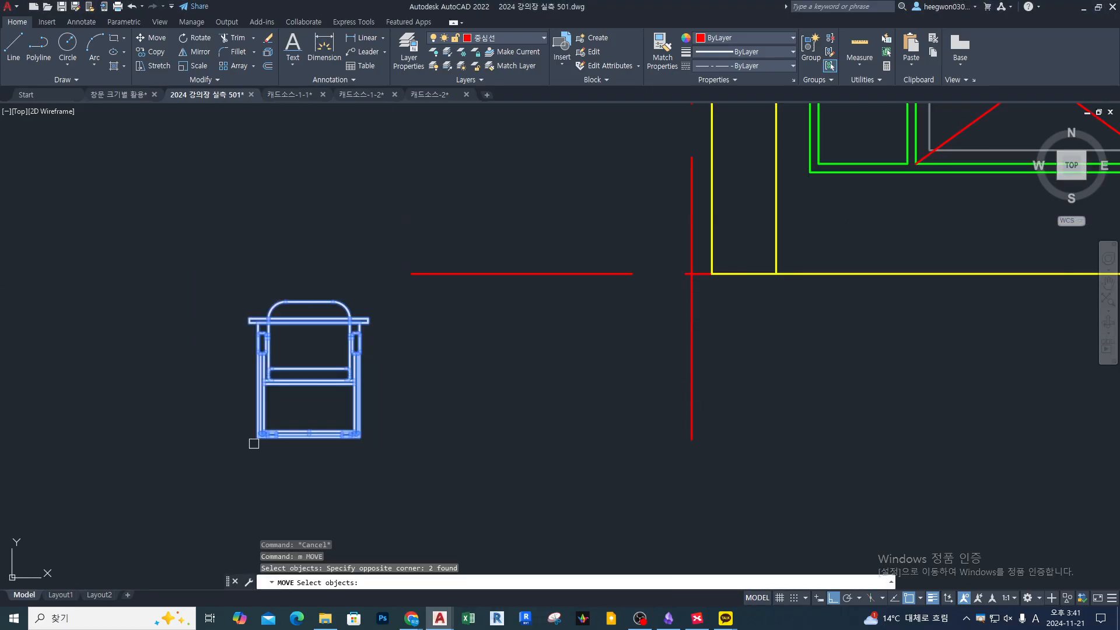
key(space)
scroll(256, 438, up, 4)
click(263, 426)
key(F8)
scroll(265, 429, down, 4)
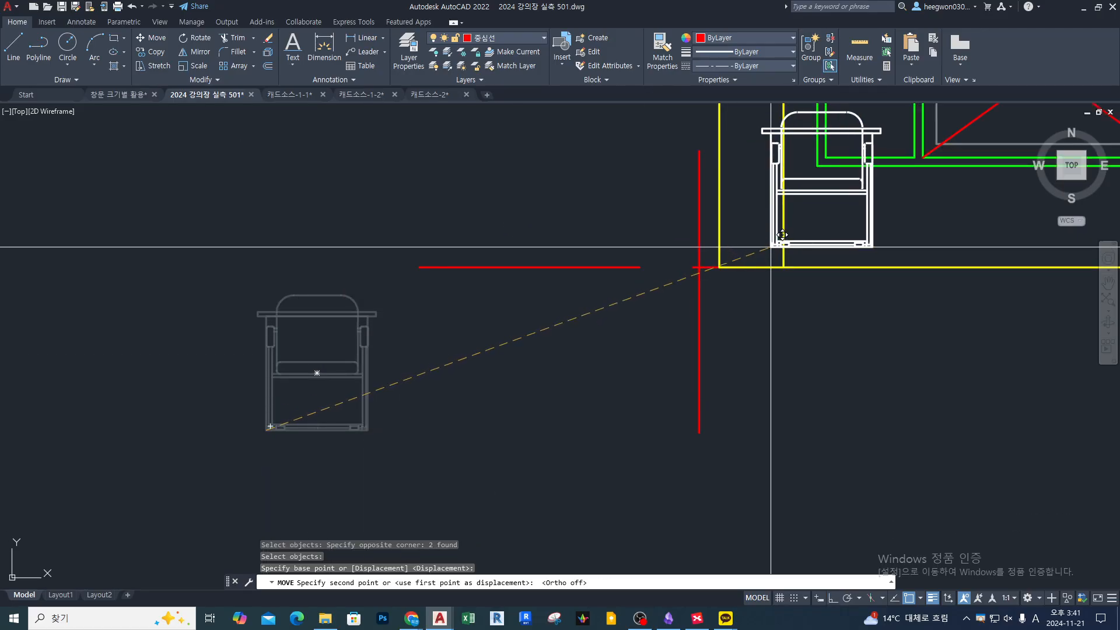
middle_drag(805, 248, 632, 313)
click(610, 331)
Step: Try to shift the desk and chair a short distance along the floor line away from the inner wall line
text(m)
middle_drag(743, 385, 699, 389)
key(space)
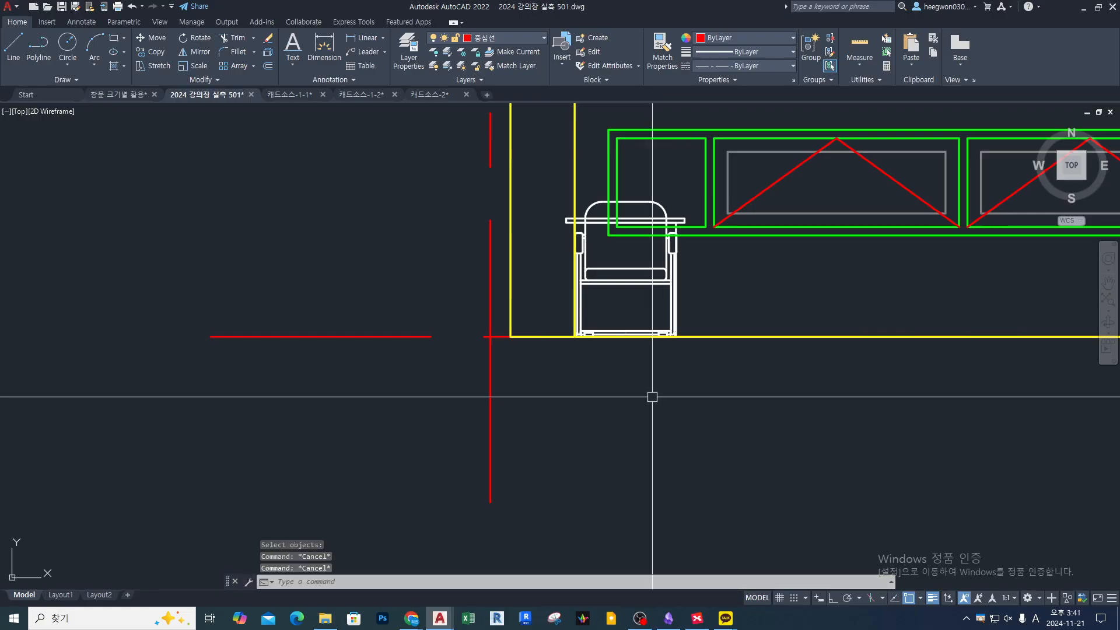
text(p)
key(space)
key(space)
click(616, 388)
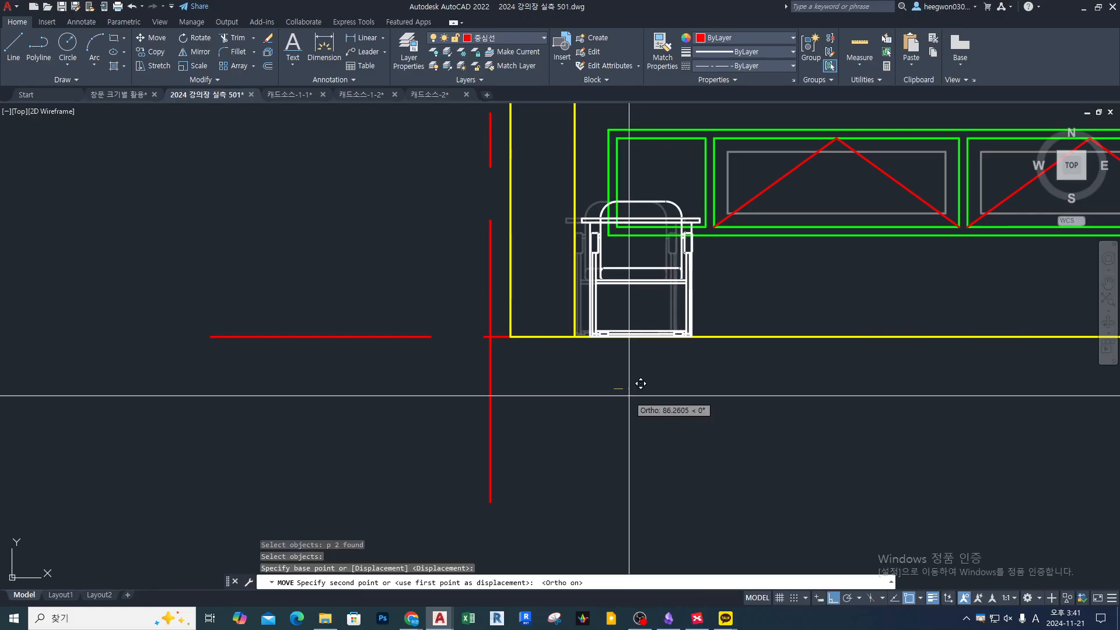
key(F8)
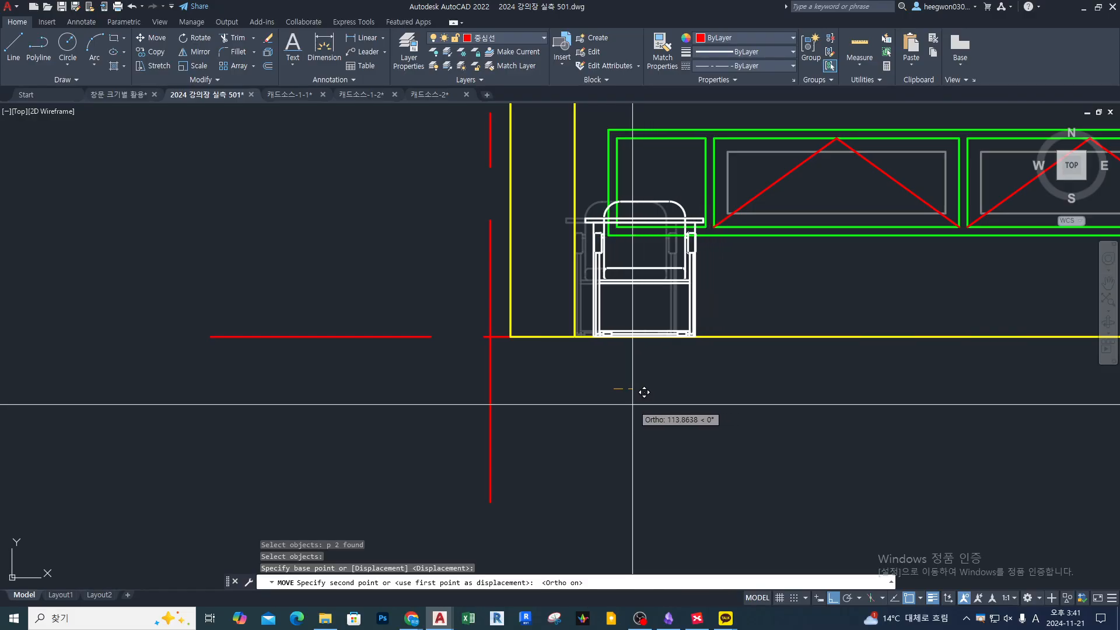
click(636, 399)
key(ctrl+z)
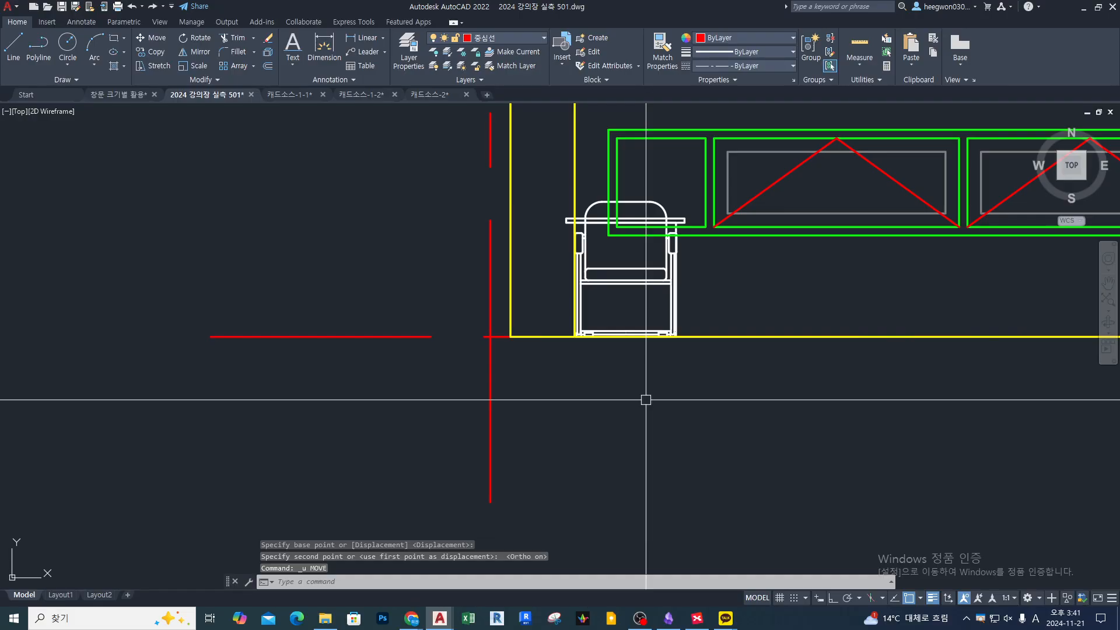
Step: Move the previously selected desk and chair horizontally to leave a small gap from the inner wall line
key(space)
text(p)
key(space)
key(space)
click(643, 409)
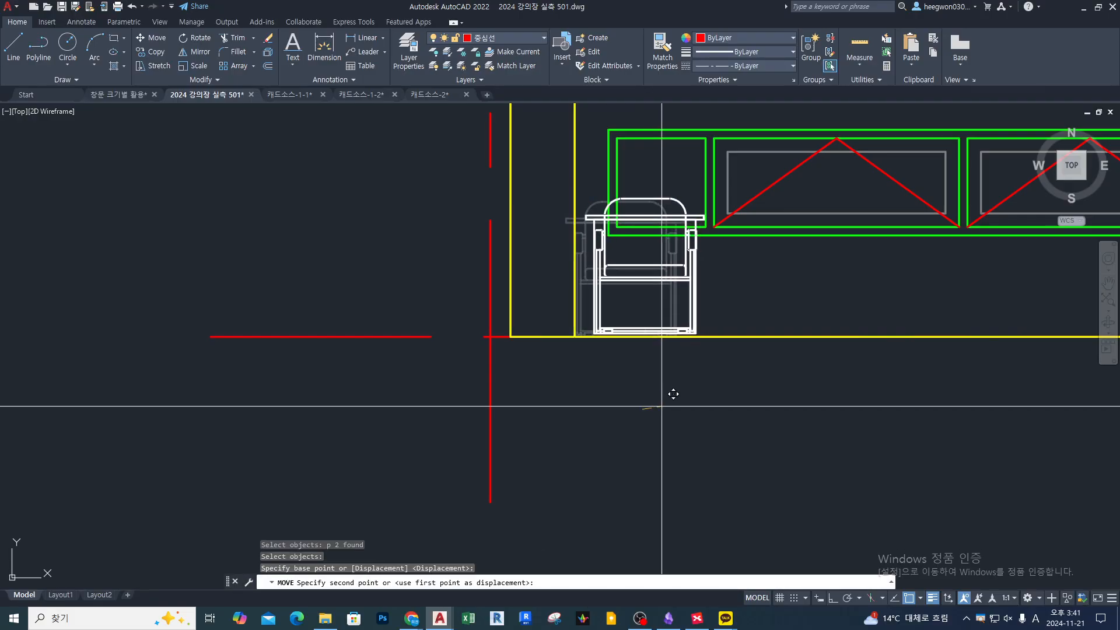
key(F8)
key(Escape)
key(Escape)
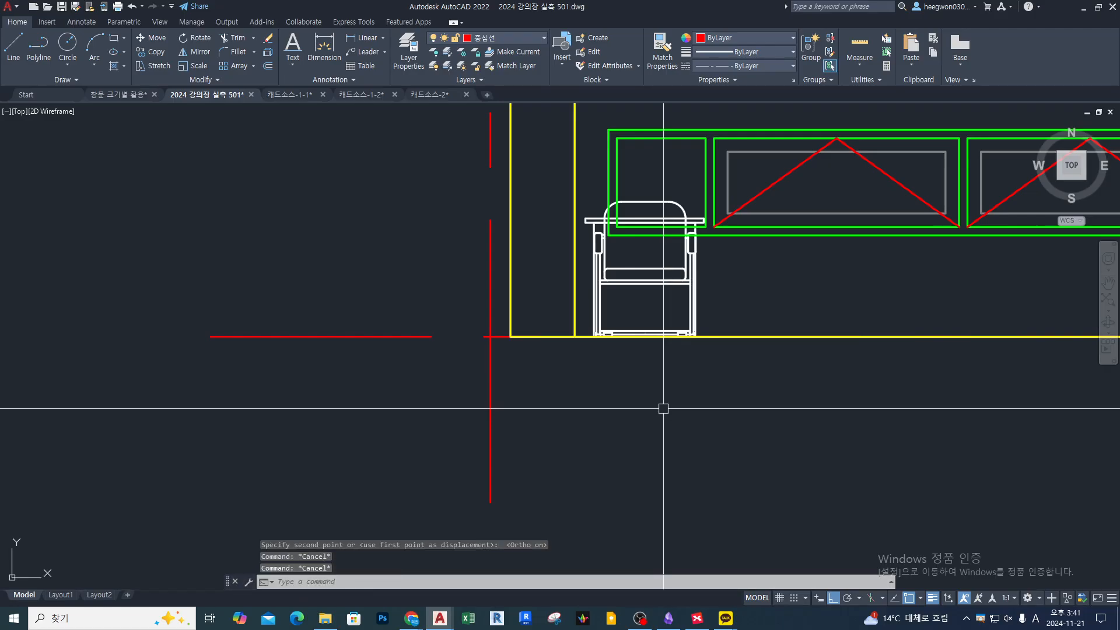
Step: Copy the previously selected desk and chair twice along the floor line, setting the tabletops edge to edge
middle_drag(671, 398, 645, 419)
text(cop)
key(space)
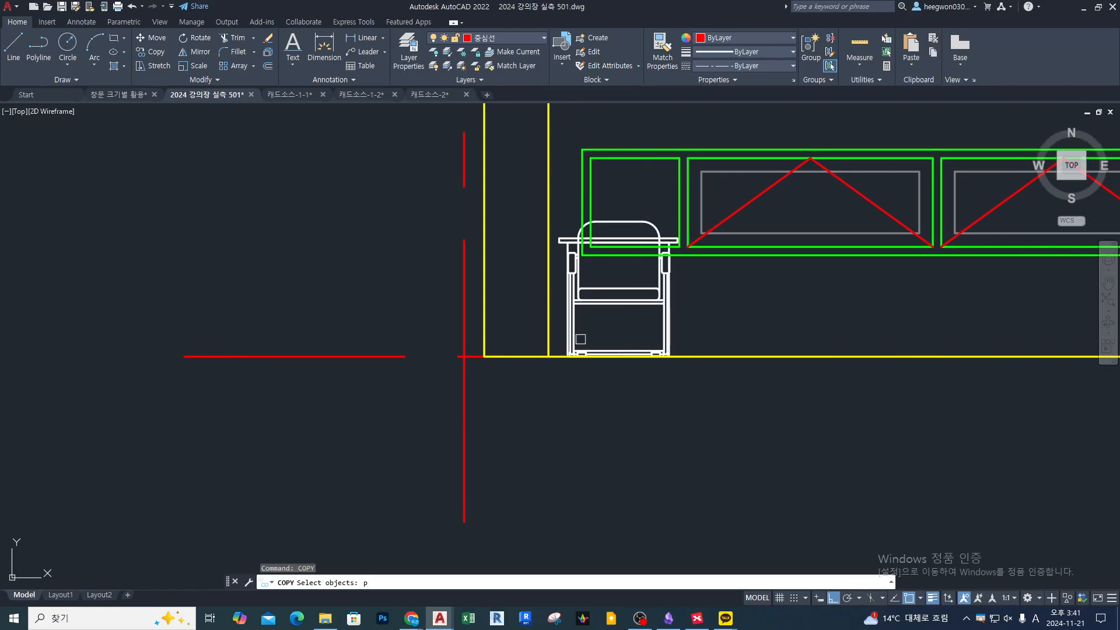
key(Return)
key(Return)
scroll(581, 234, up, 3)
click(558, 239)
scroll(758, 239, down, 3)
scroll(700, 238, up, 2)
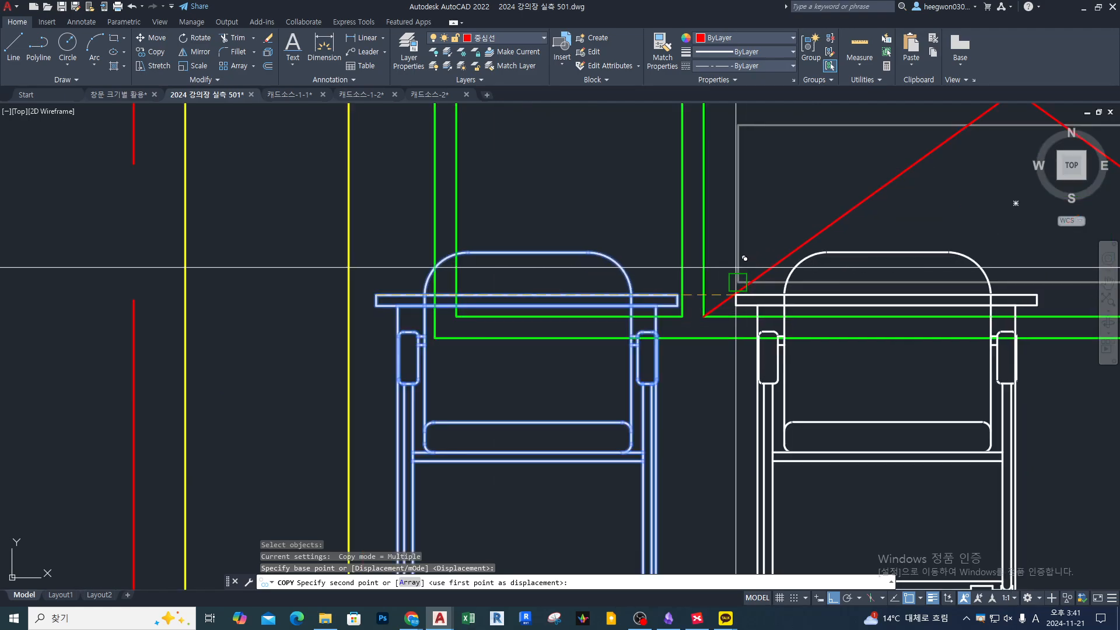
click(677, 298)
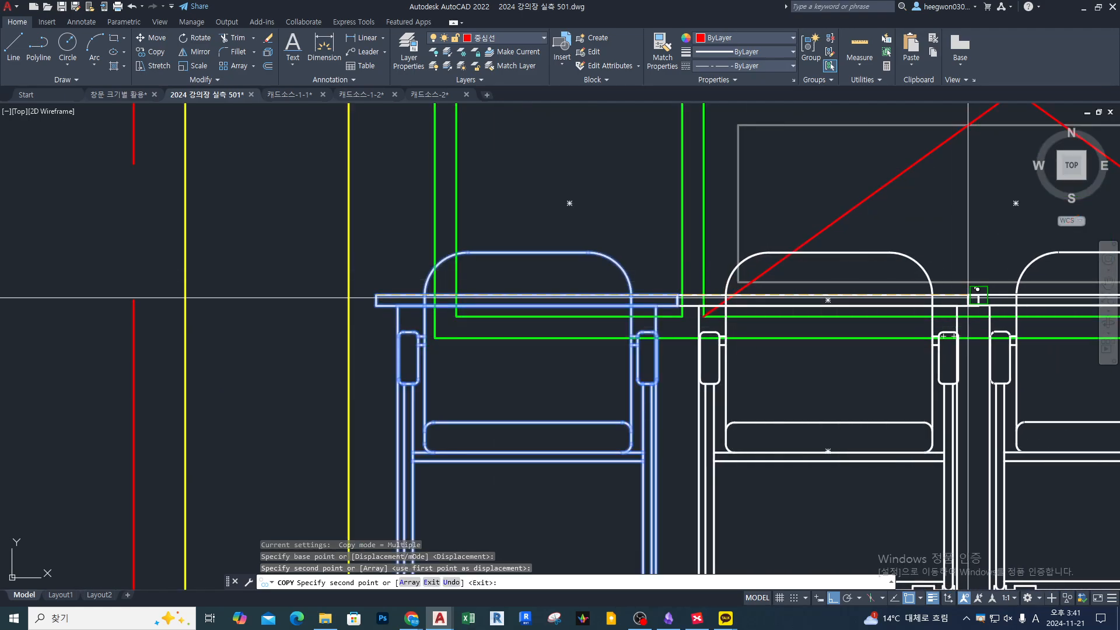
click(978, 296)
Step: Add two more desk-and-chair copies to the row beneath the window, continuing the tabletops corner to corner
scroll(659, 295, down, 5)
scroll(992, 292, up, 2)
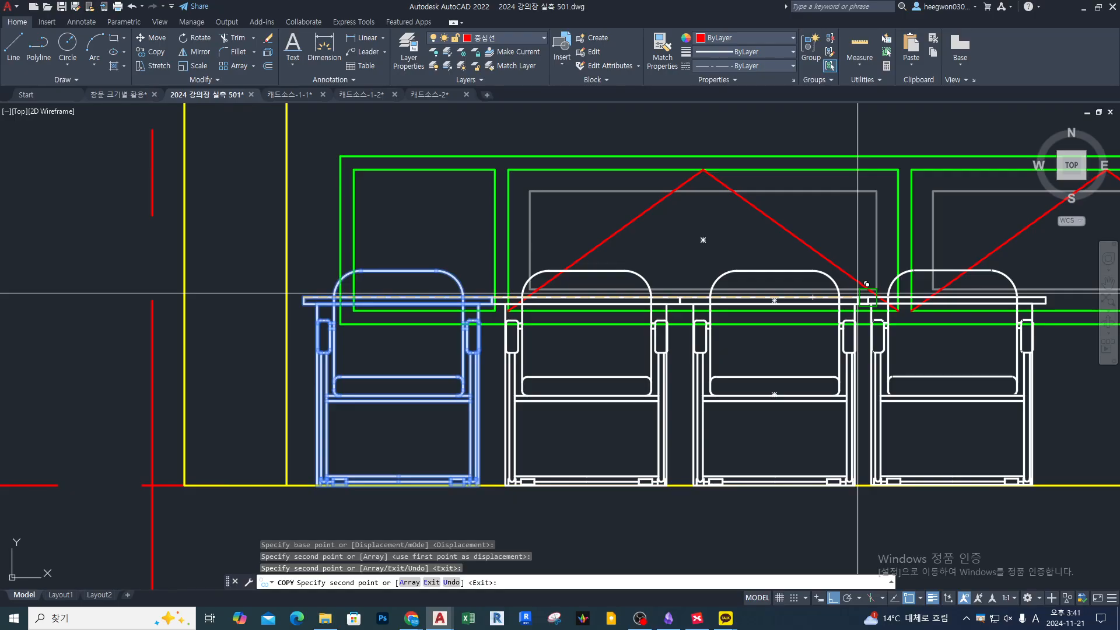
click(866, 297)
middle_drag(936, 327, 604, 325)
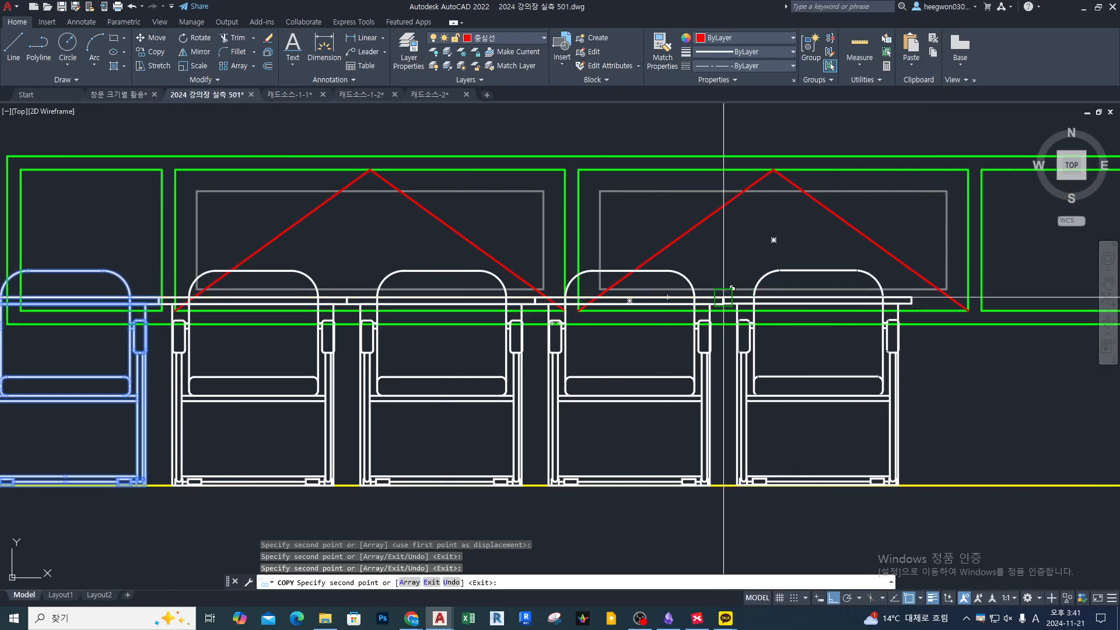
click(723, 297)
Step: Place three more desk-and-chair copies towards the far wall, leaving an aisle after the first row, and end copying
scroll(723, 297, down, 5)
scroll(686, 322, up, 2)
click(694, 324)
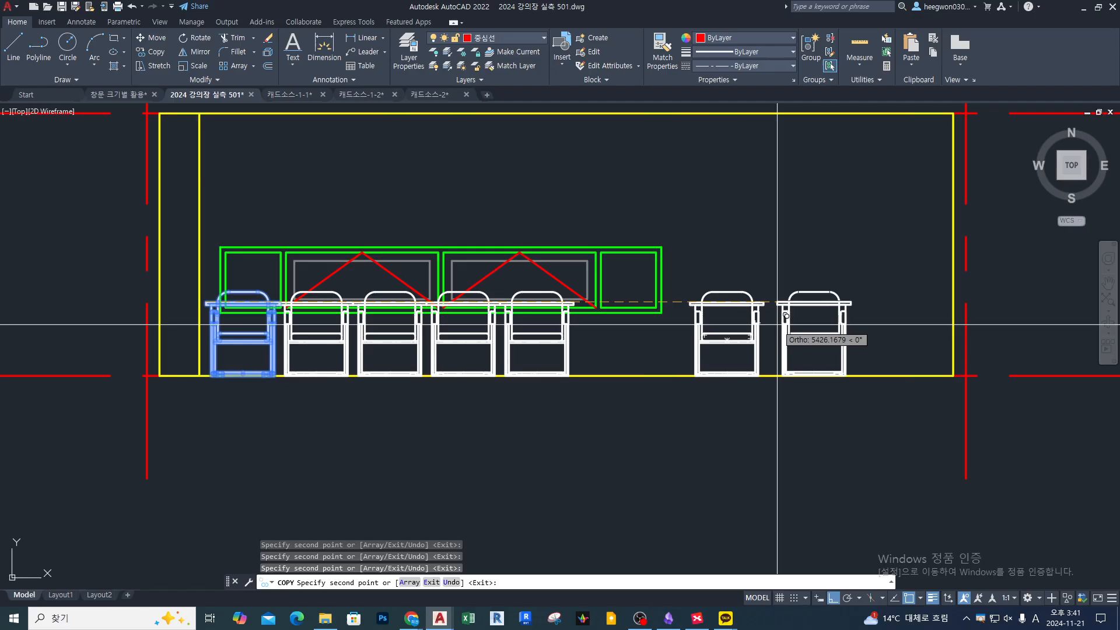
click(764, 303)
click(840, 305)
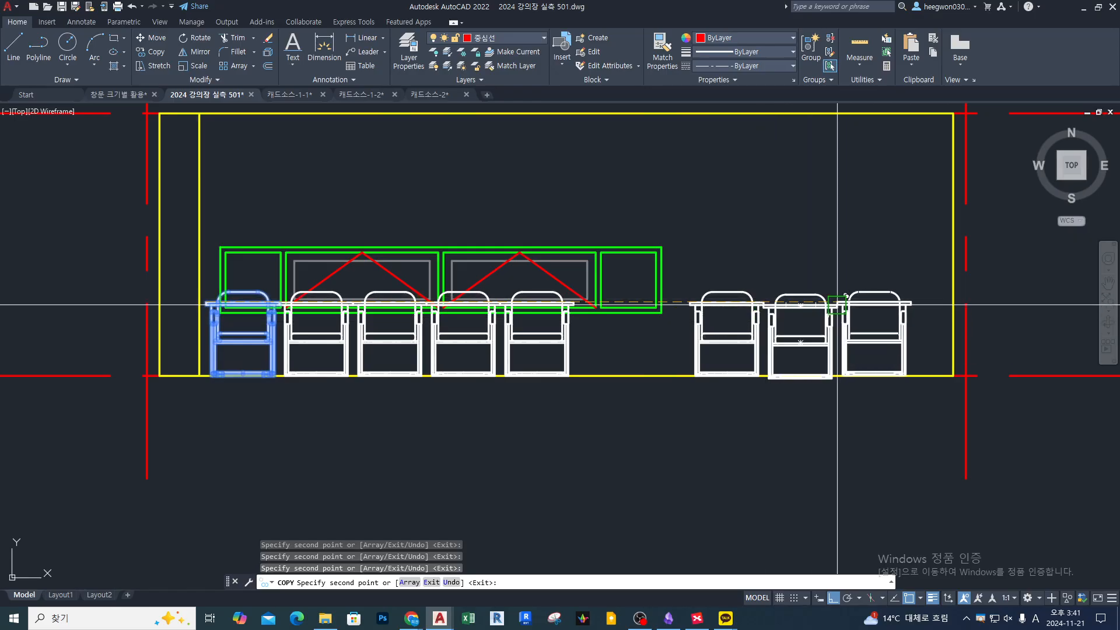
key(Escape)
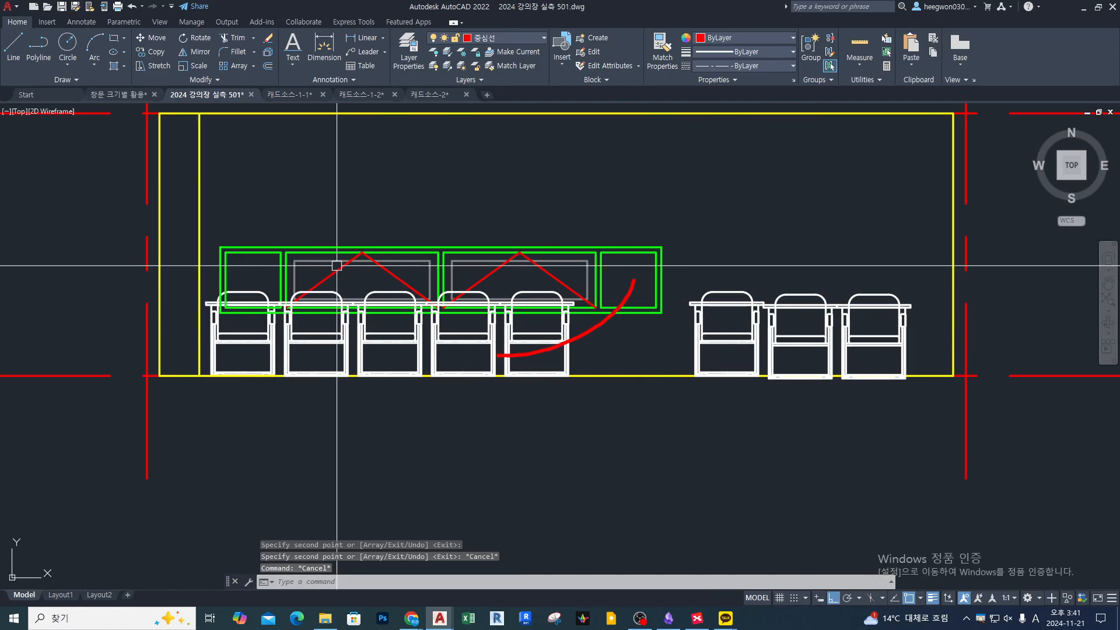
key(Escape)
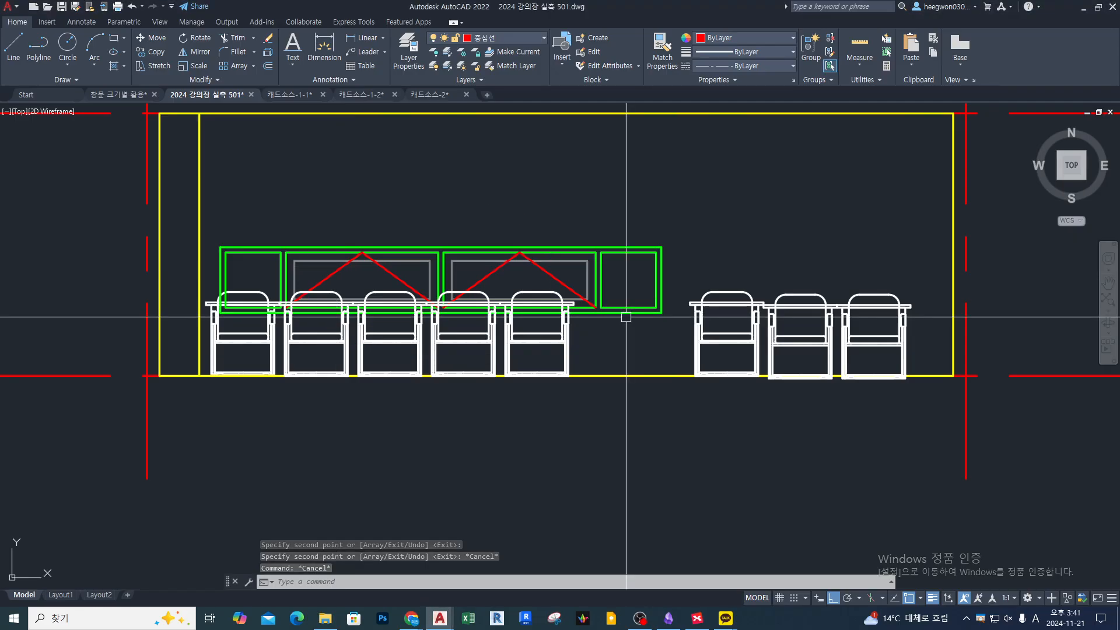
Step: Undo the desk-and-chair copies and the moves that put the set on the elevation's floor line
text(e)
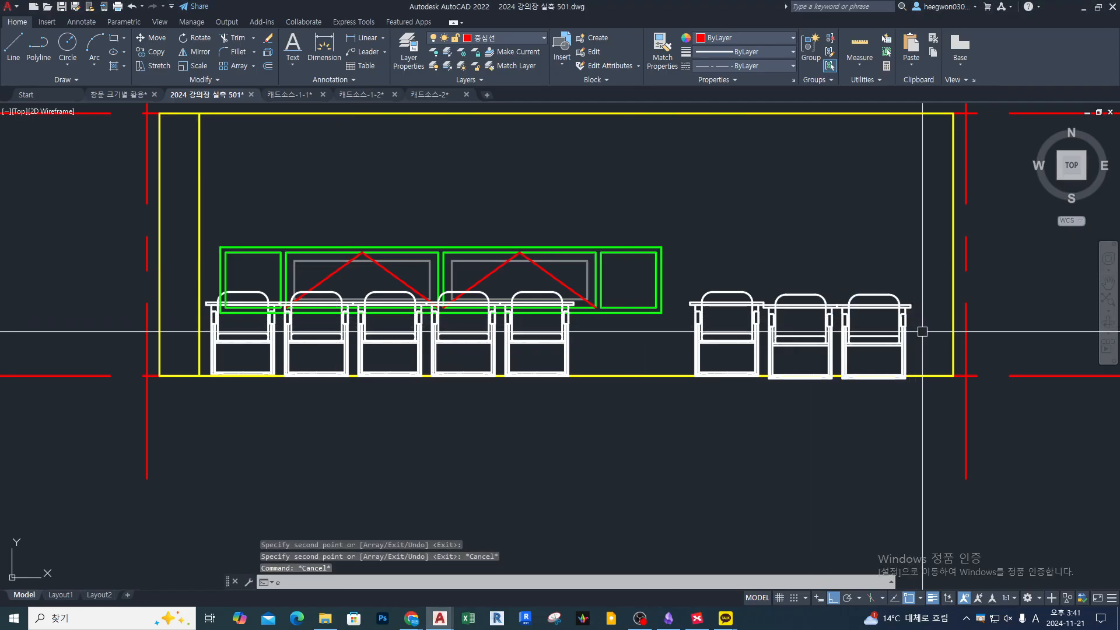
key(ctrl+z)
key(ctrl+z)
key(ctrl+z)
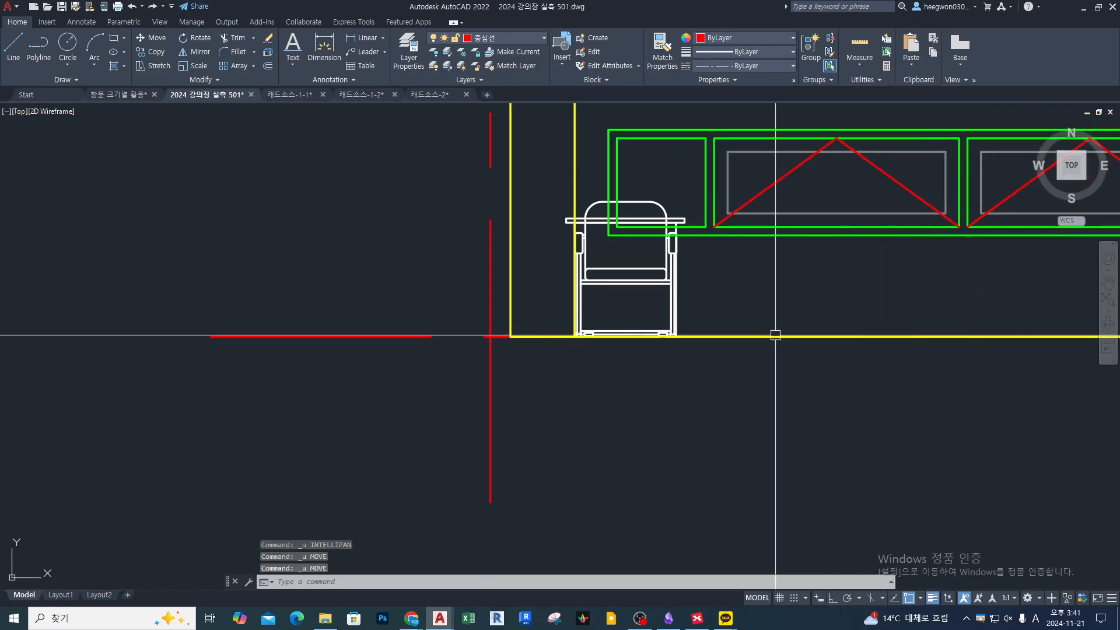
Step: Move the armchair block horizontally off the desk so it stands apart between the desk and the elevation
scroll(412, 359, up, 2)
text(m)
key(Return)
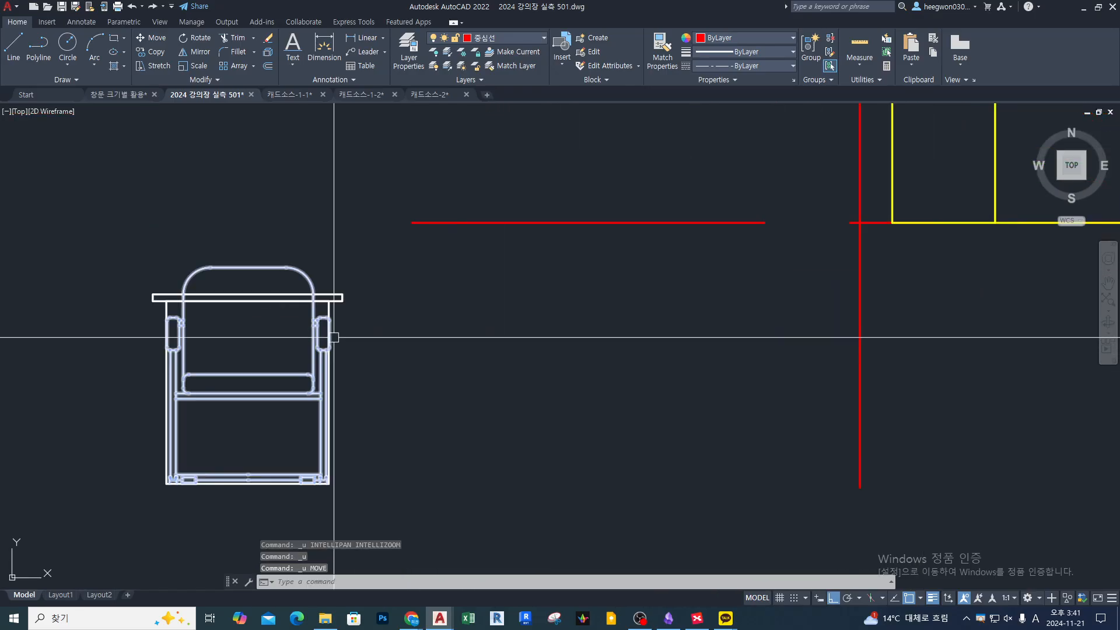
click(281, 270)
key(Return)
click(247, 392)
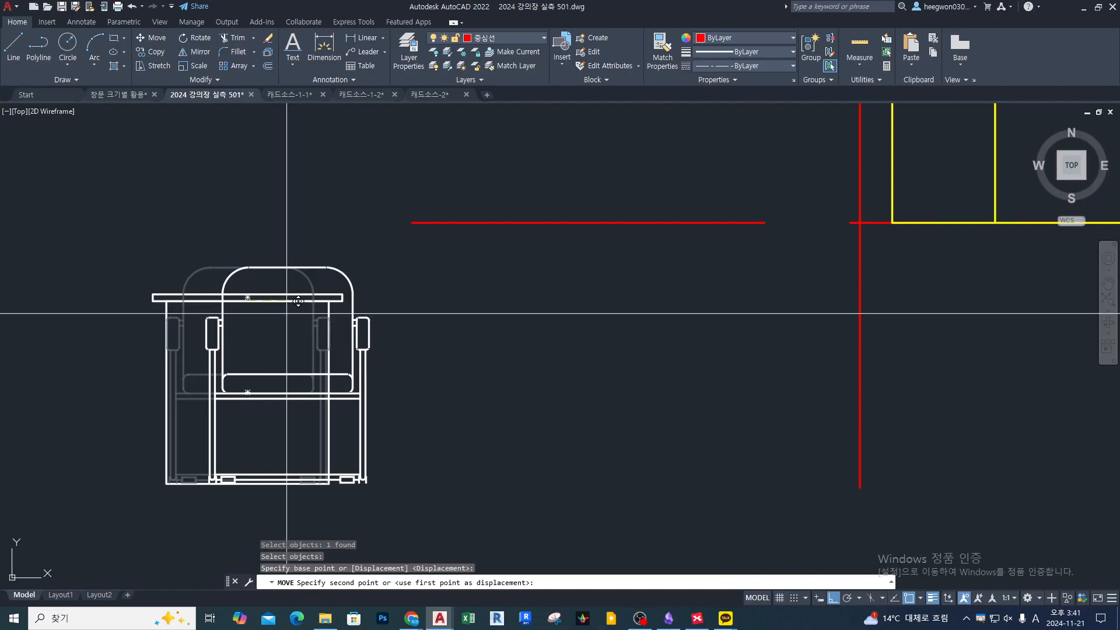
click(546, 370)
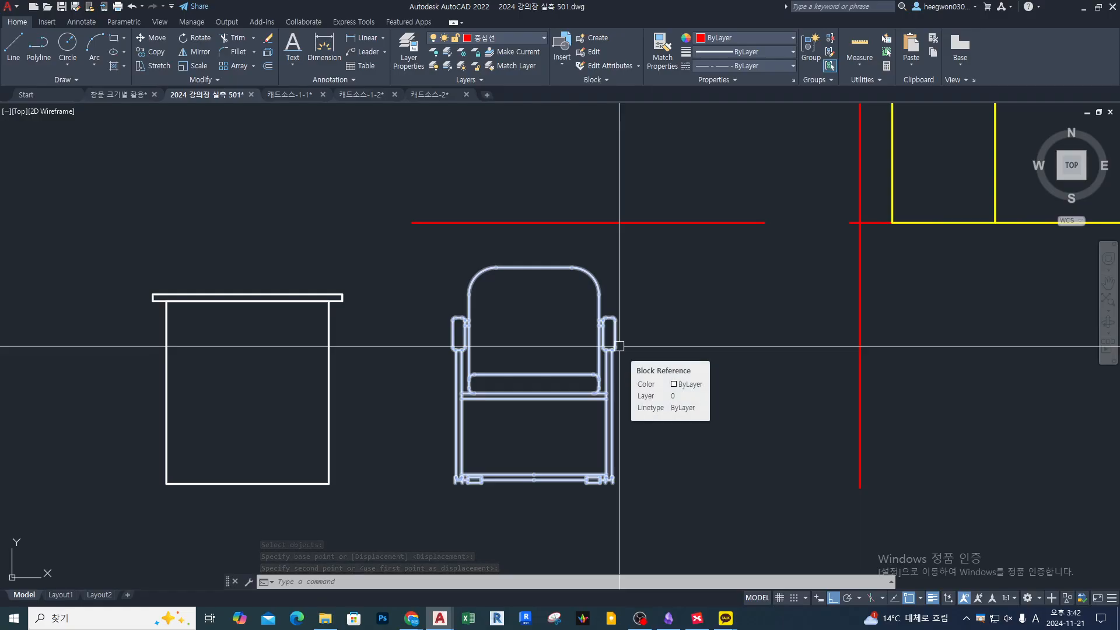
key(Escape)
key(Escape)
Step: Move the four-legged chair block horizontally onto the desk, roughly centred on the desk's base
scroll(513, 332, down, 4)
middle_drag(220, 316, 365, 328)
scroll(365, 328, up, 4)
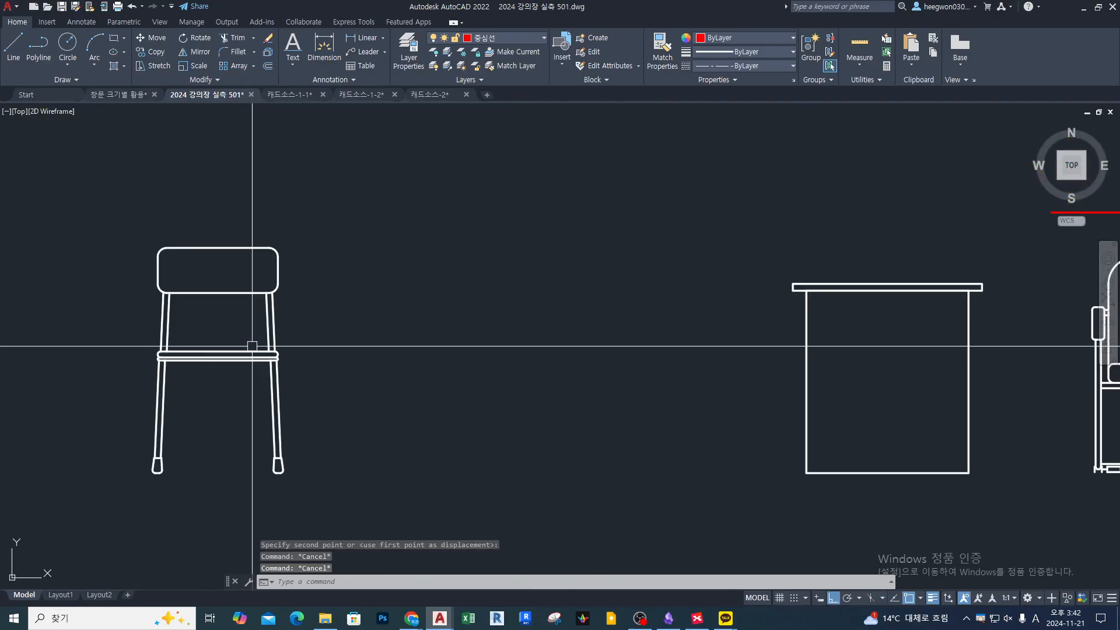
text(m)
key(Return)
click(253, 353)
key(Return)
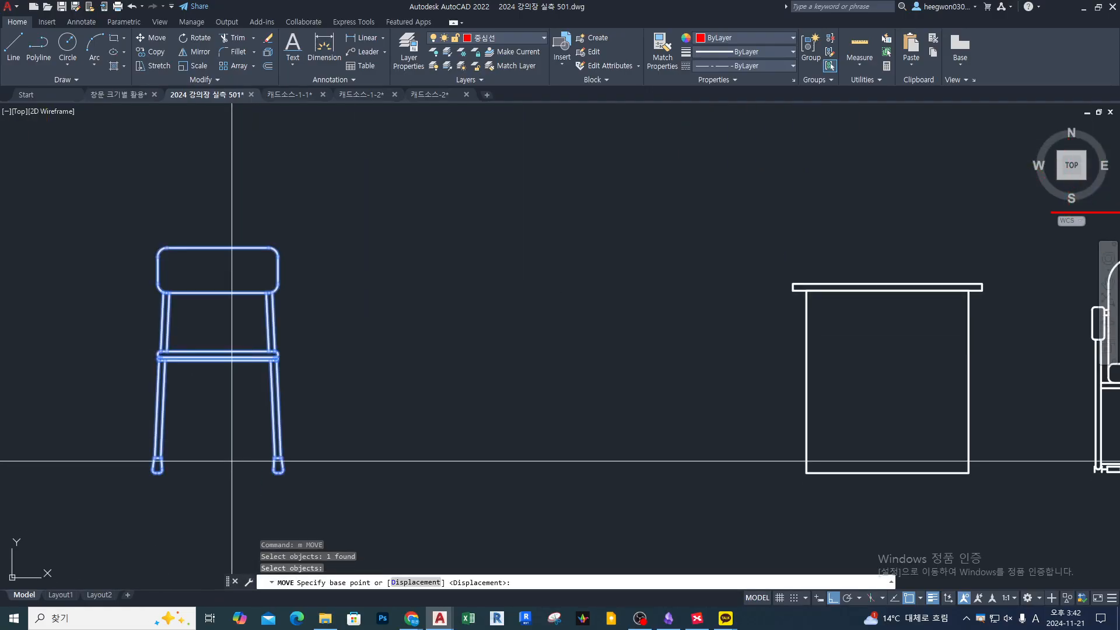
click(225, 472)
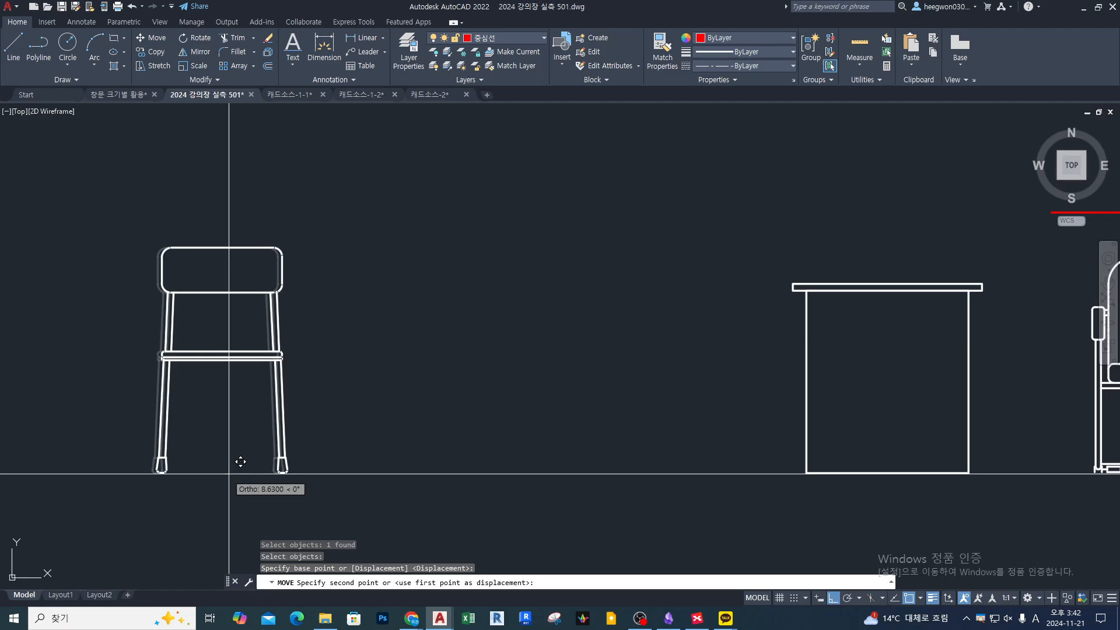
click(904, 474)
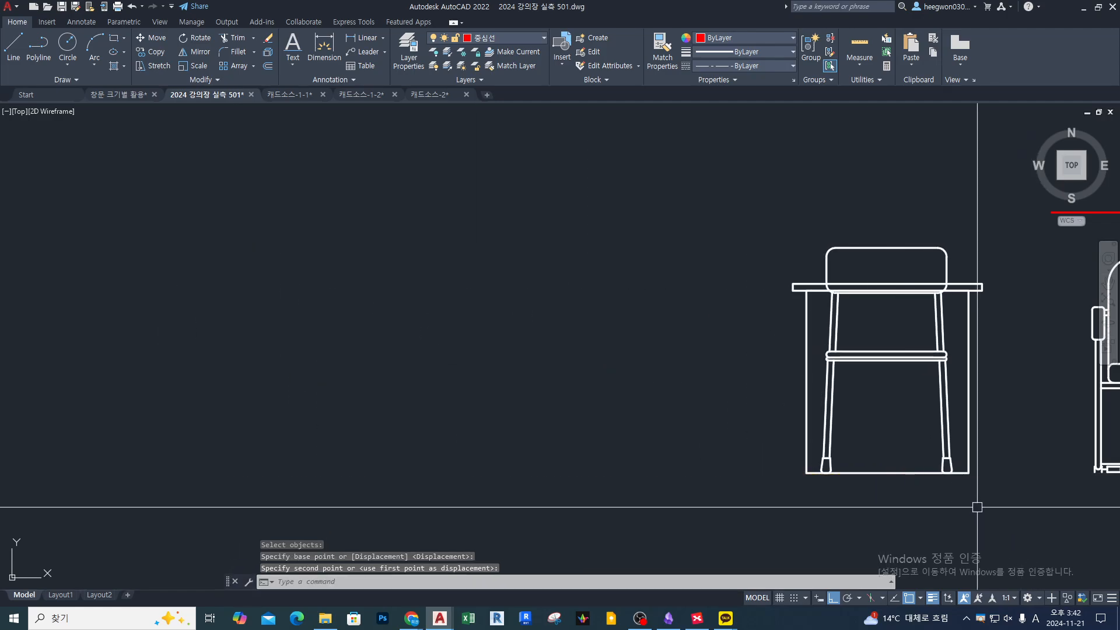
Step: Move the four-legged chair horizontally back off the desk, to the side opposite the armchair
mouse_move(977, 507)
middle_down()
mouse_move(663, 458)
mouse_move(645, 467)
middle_up()
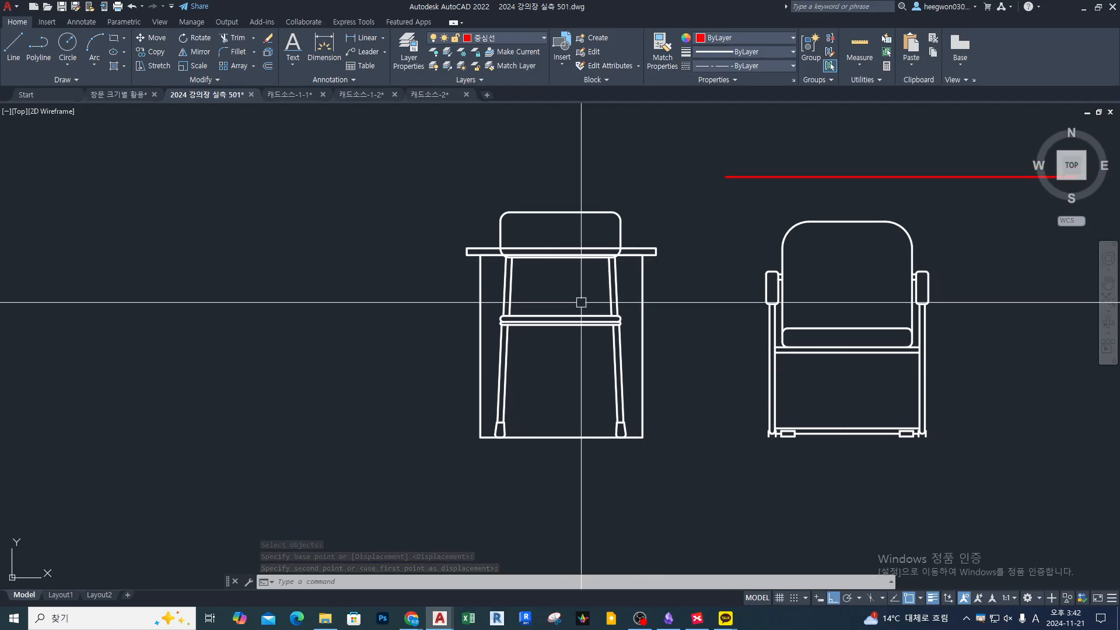
middle_drag(602, 356, 631, 357)
text(m)
key(Return)
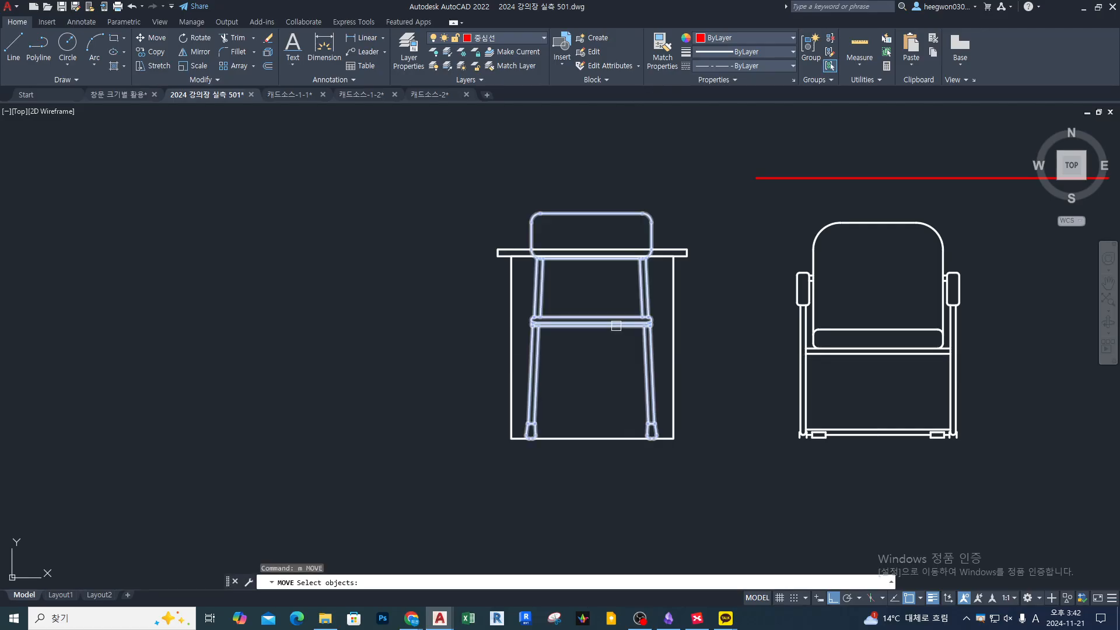
click(618, 321)
key(Return)
click(584, 393)
click(242, 396)
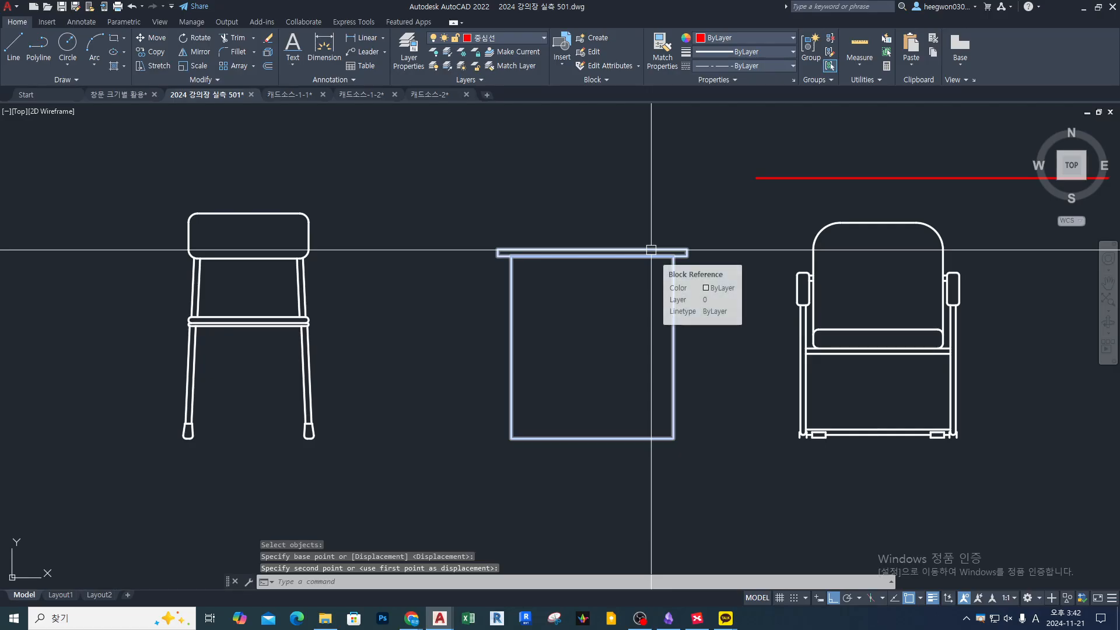
Step: Move the desk by its lower left corner onto the point where the elevation's floor line meets the inner wall line
text(m)
key(Return)
click(654, 253)
key(Return)
click(511, 438)
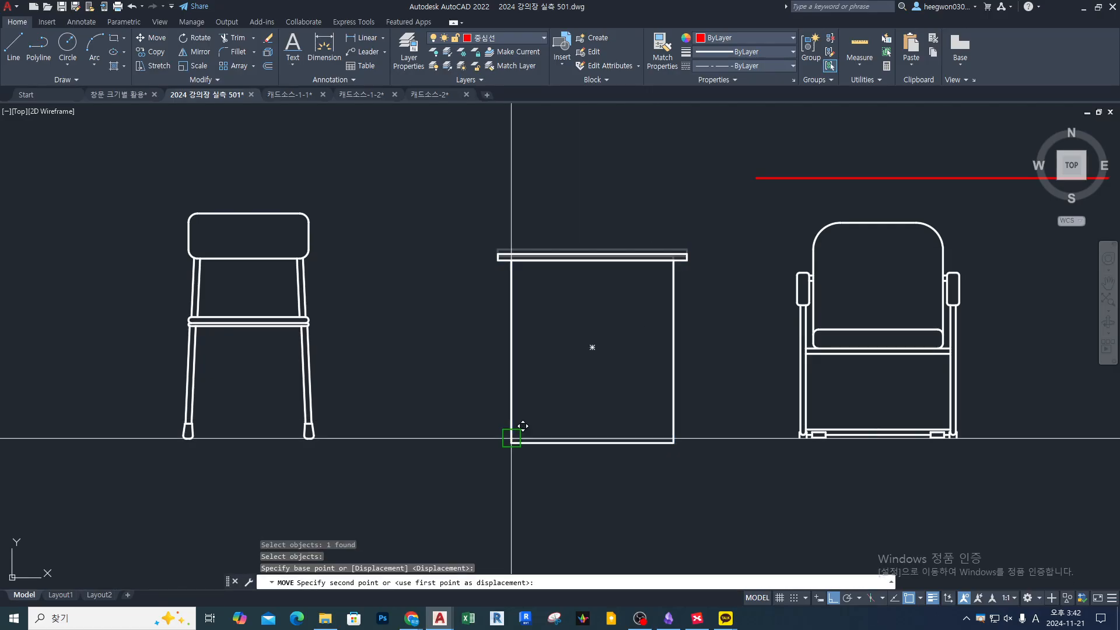
scroll(513, 420, down, 3)
key(F8)
scroll(785, 318, up, 2)
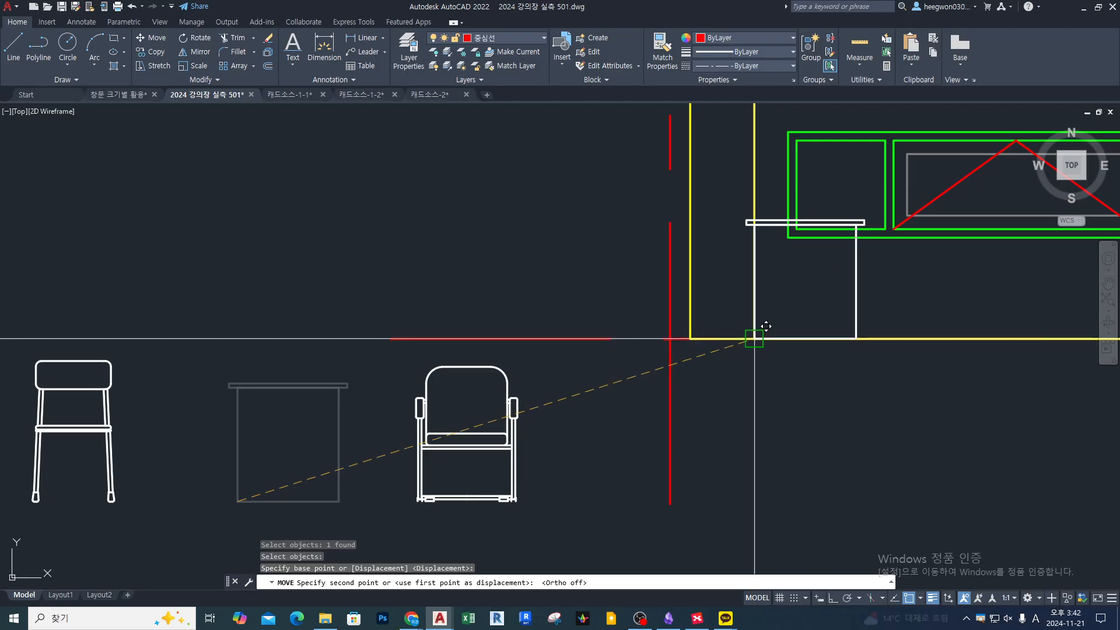
key(Escape)
middle_drag(877, 370, 774, 394)
text(m)
key(Return)
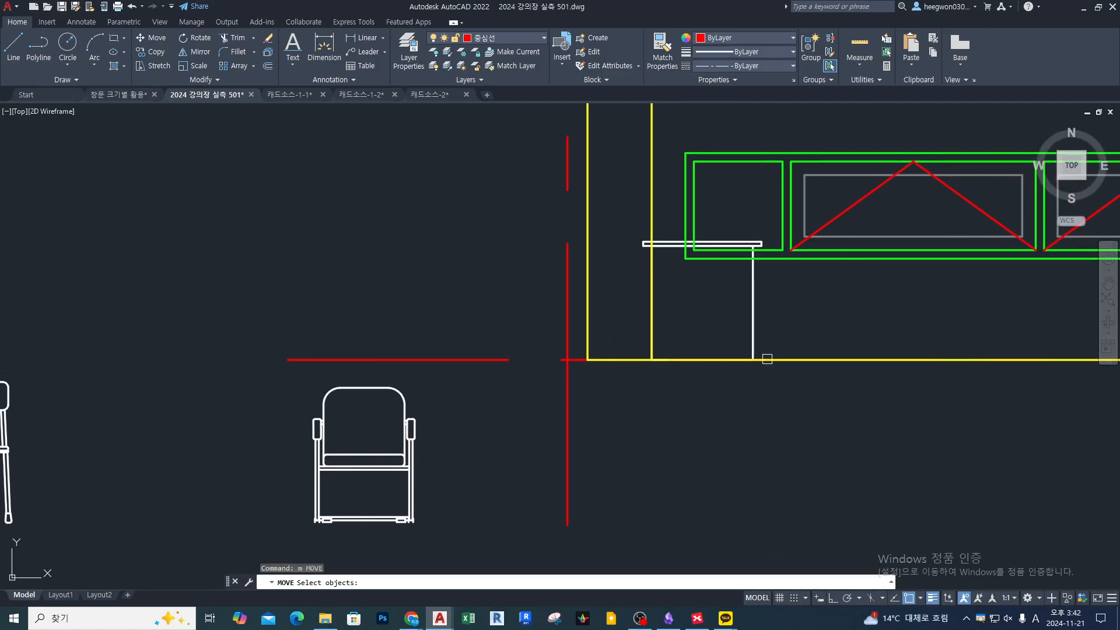
click(759, 328)
key(space)
click(756, 412)
key(space)
click(710, 424)
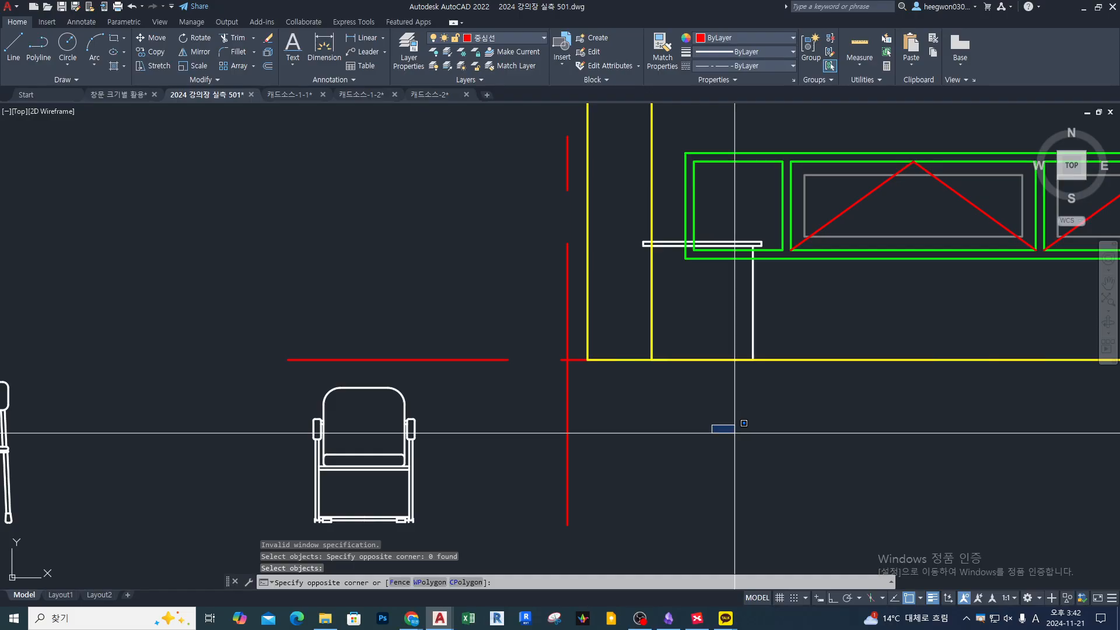
key(Escape)
Step: Shift the desk horizontally along the floor line to leave a small gap from the inner wall line
key(space)
click(752, 327)
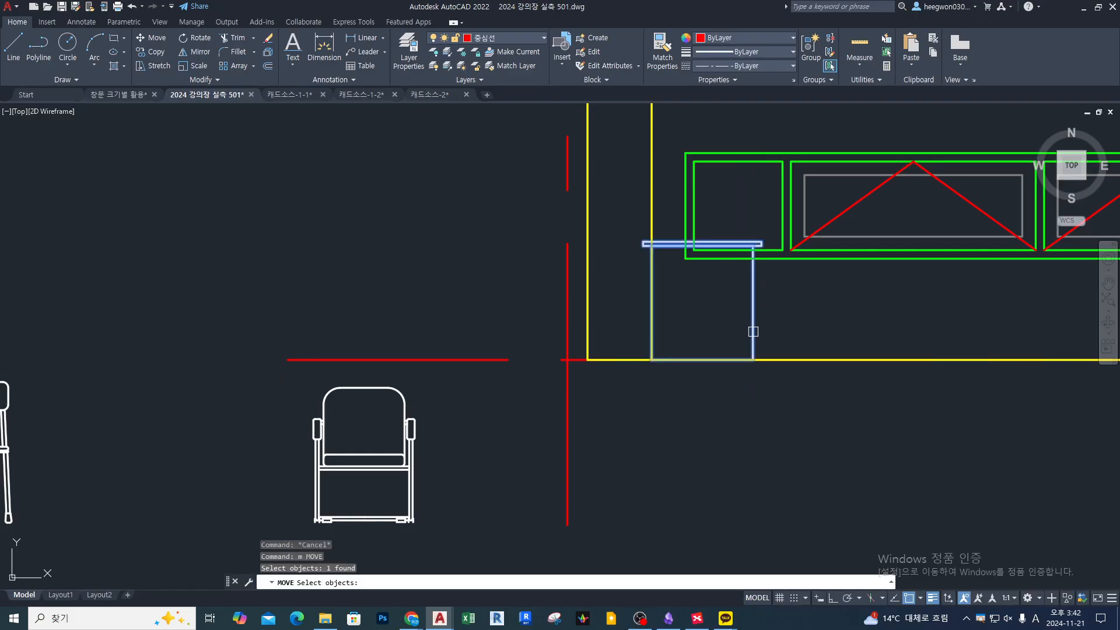
key(space)
click(707, 435)
key(F8)
click(726, 452)
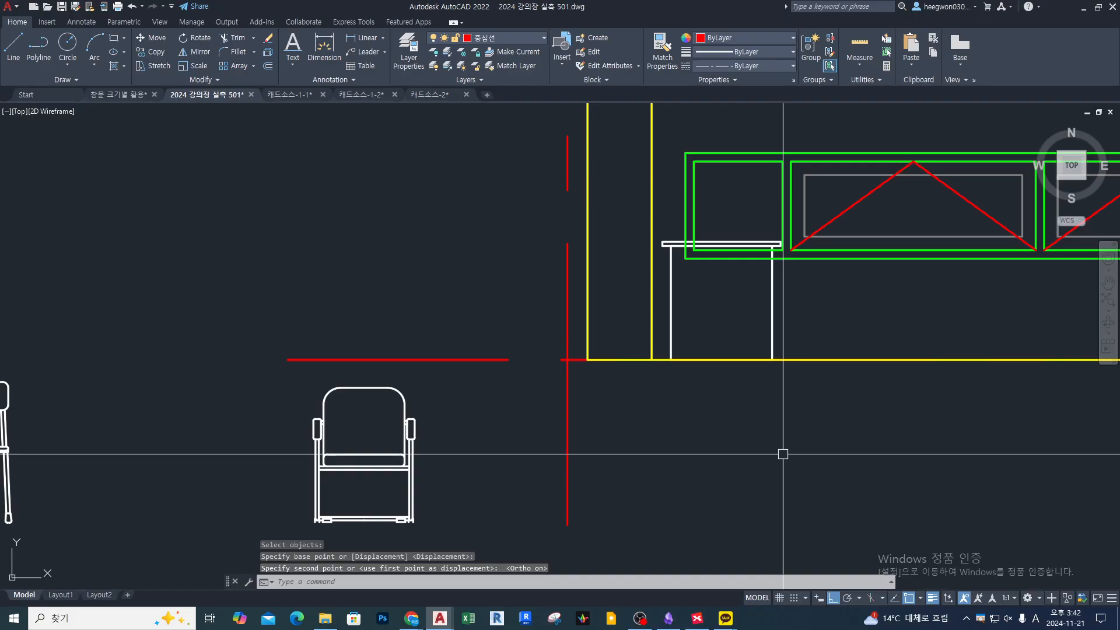
Step: Examine how the desk's tabletop overlaps the lower edge of the window frame in the elevation
middle_drag(793, 449, 715, 459)
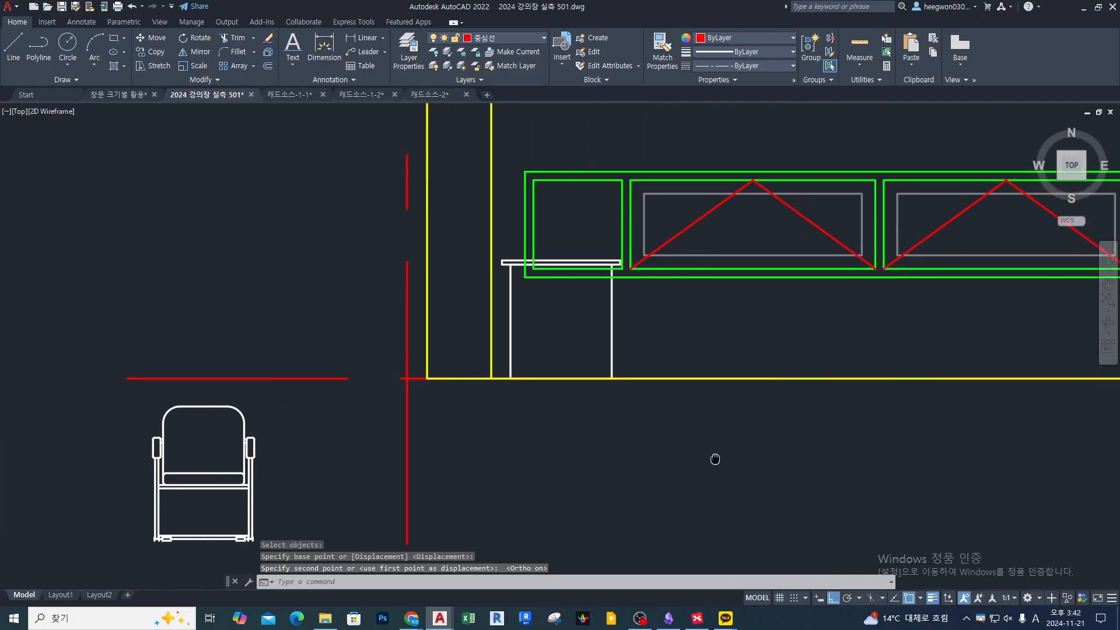
scroll(715, 459, down, 4)
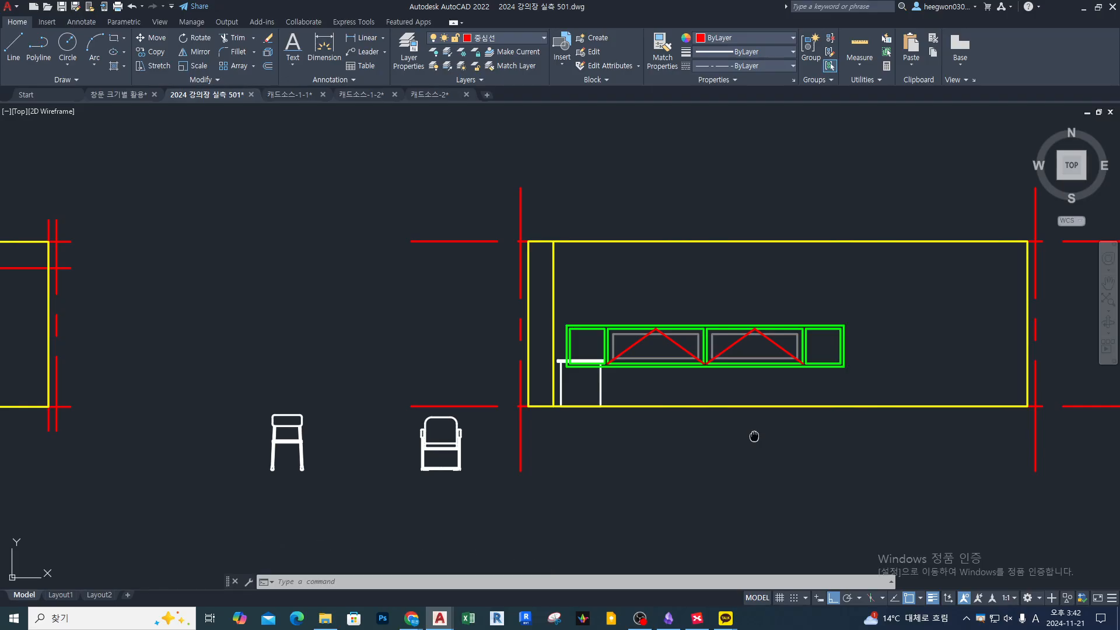
scroll(601, 367, up, 2)
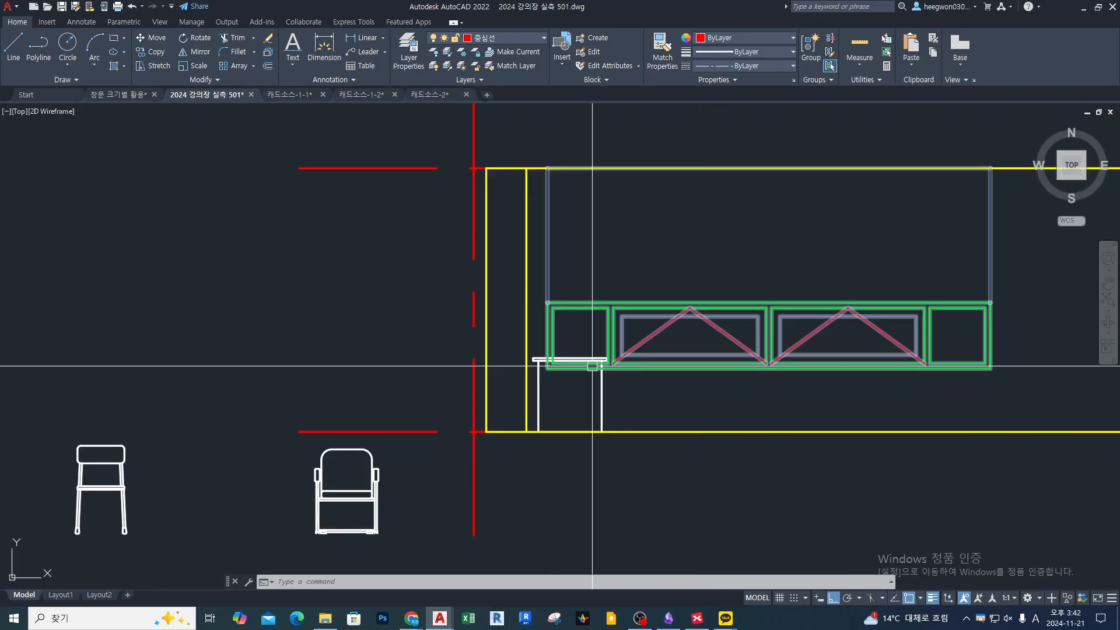
scroll(583, 367, up, 5)
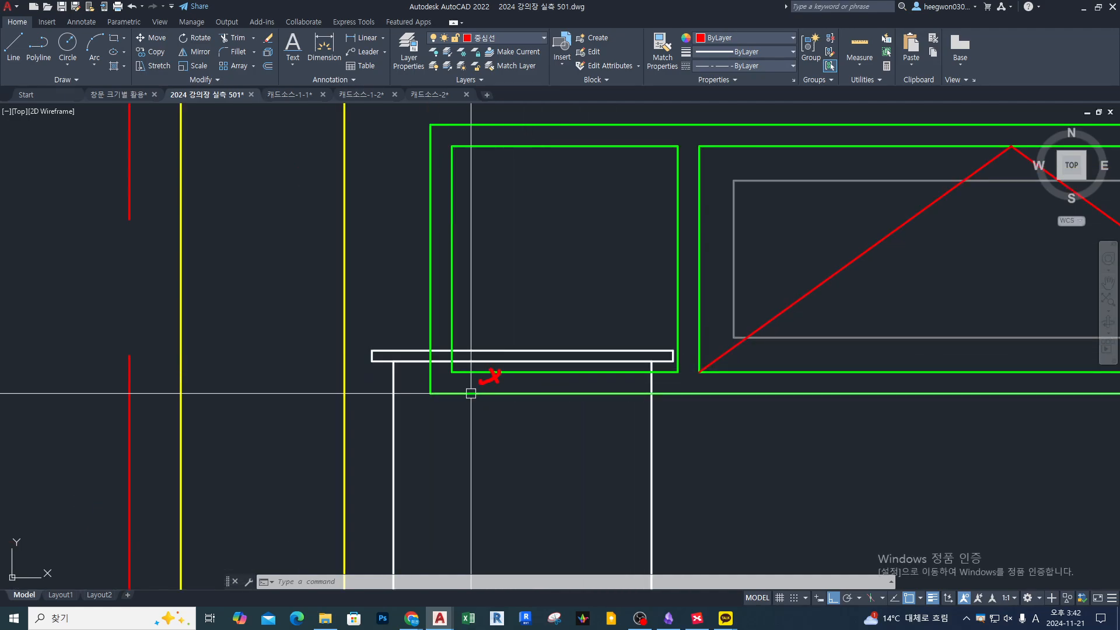
key(Escape)
key(Escape)
scroll(470, 393, down, 4)
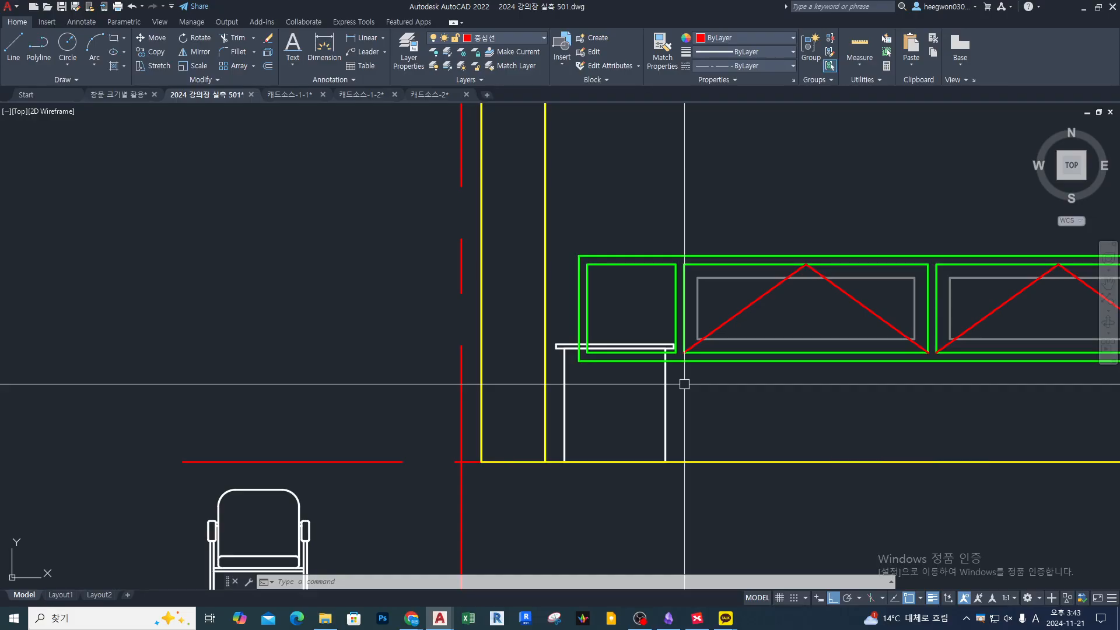
Step: Move the desk horizontally out of the elevation, back to the space between the two separate chairs
key(m)
key(Return)
click(671, 392)
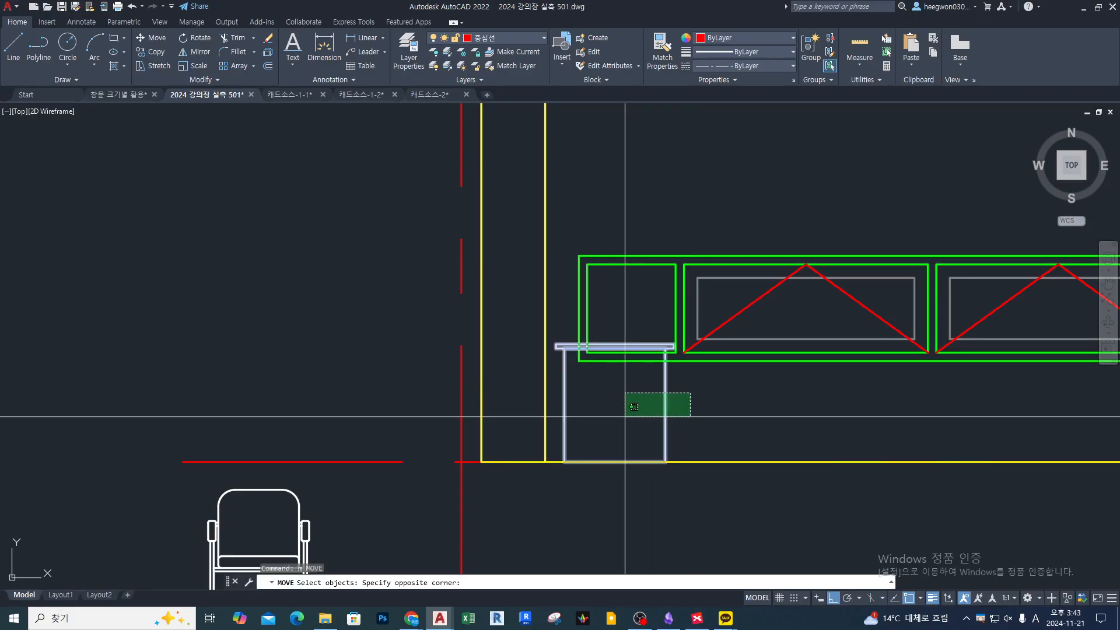
click(620, 412)
key(Return)
click(614, 402)
scroll(694, 410, down, 4)
key(Escape)
key(Escape)
Step: Examine the desk rows and the window wall in the floor plan above the elevation
scroll(445, 408, down, 6)
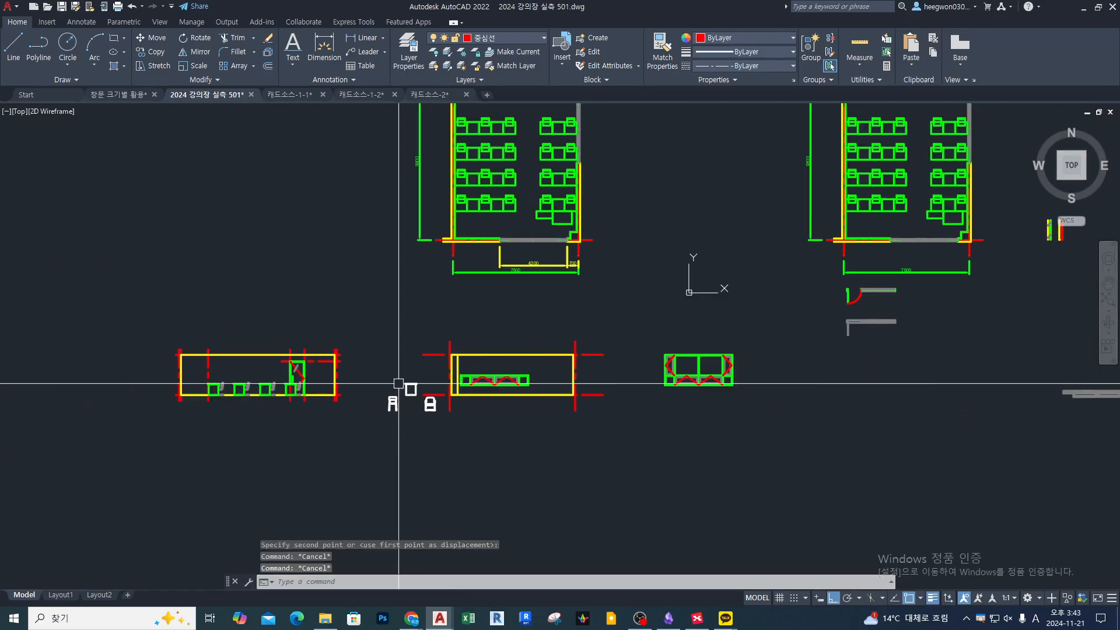
scroll(455, 274, up, 1)
scroll(502, 202, up, 2)
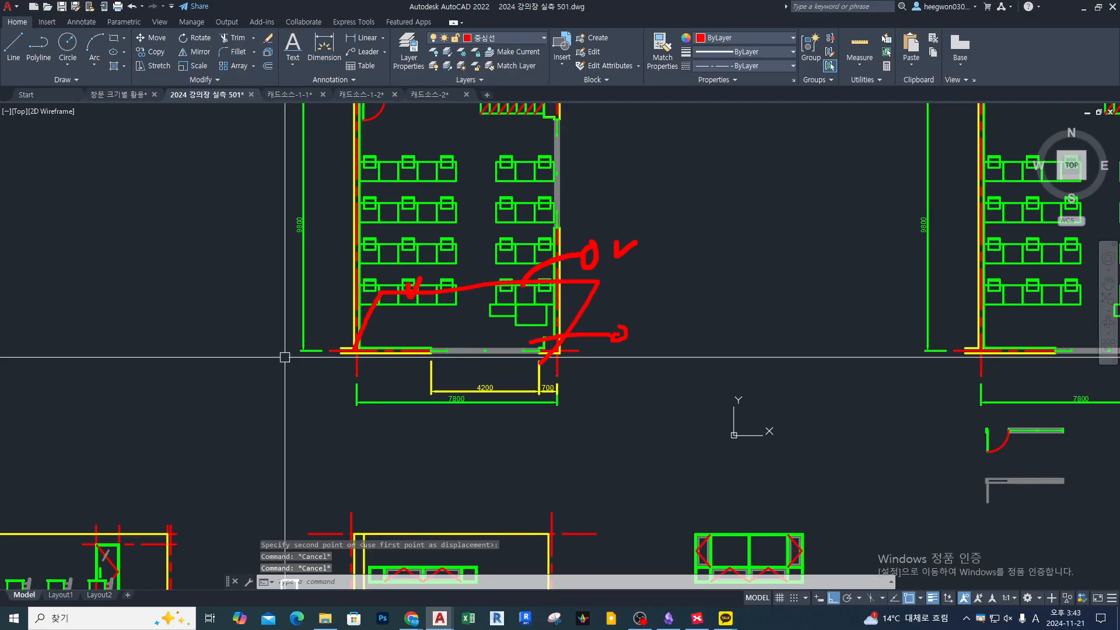
Step: Compare the desks and window wall in the floor plan with the window elevation and separate furniture blocks
scroll(583, 280, down, 4)
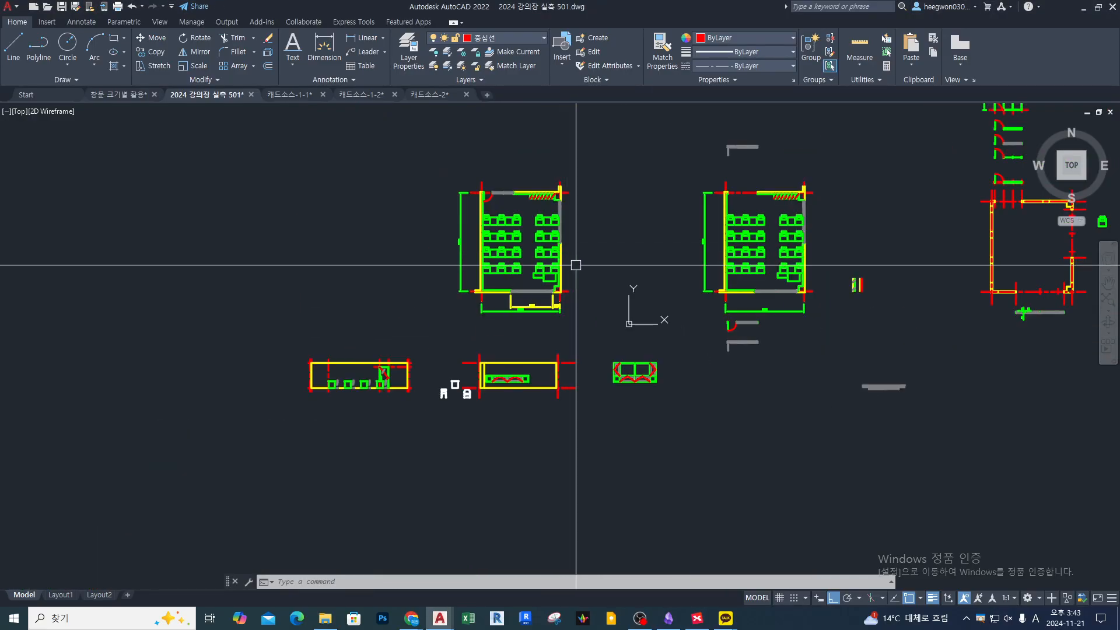
scroll(527, 266, up, 6)
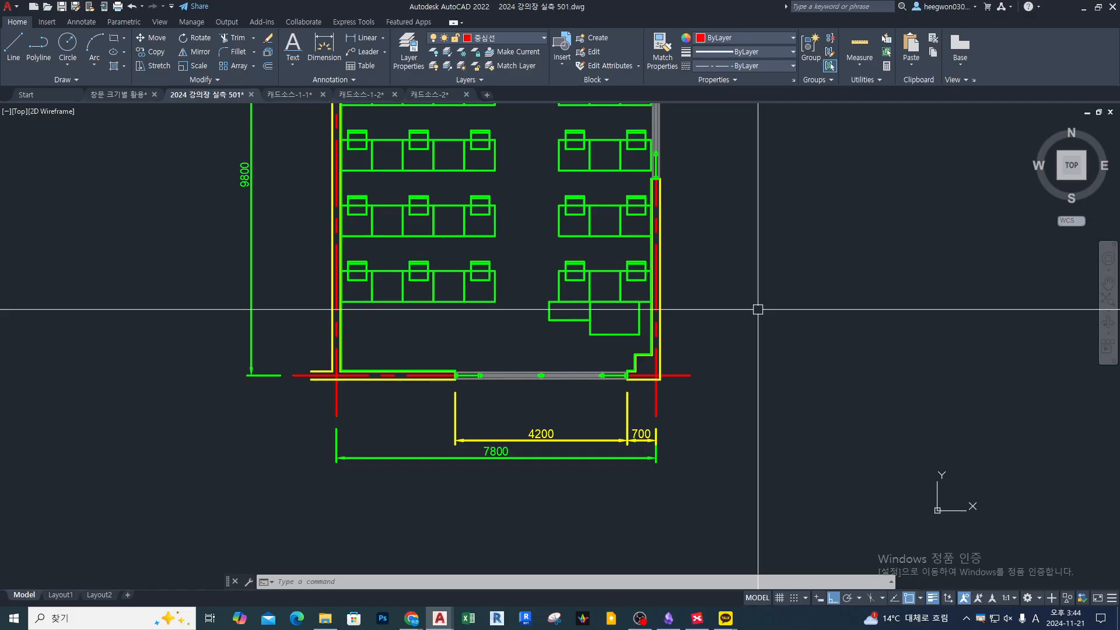
key(Escape)
key(Escape)
scroll(570, 305, down, 5)
scroll(492, 310, up, 2)
scroll(645, 245, up, 4)
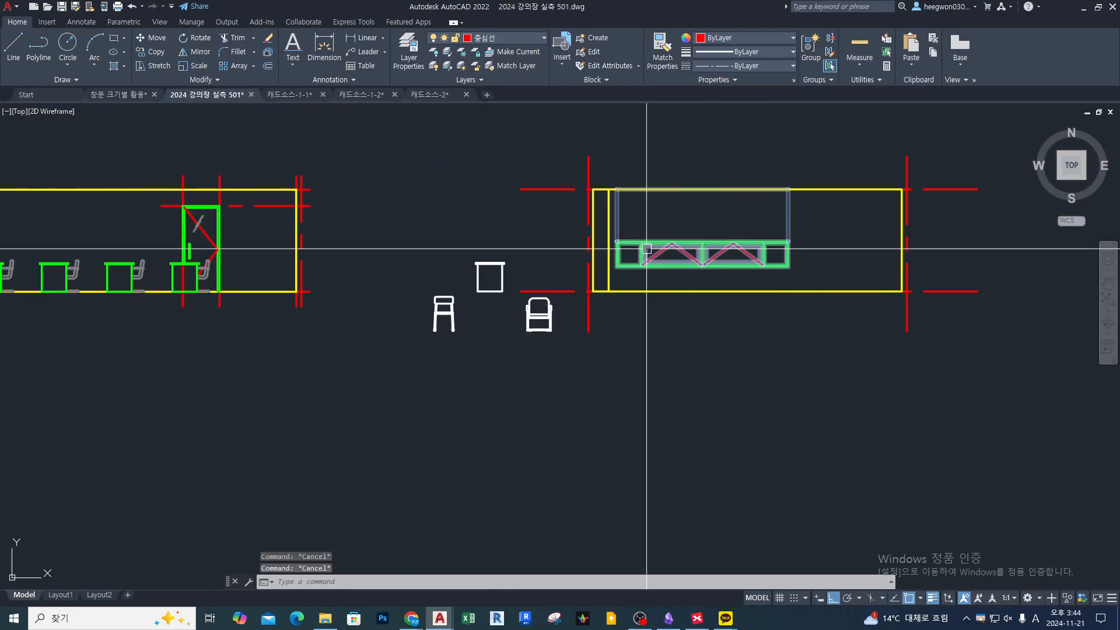
middle_drag(658, 249, 598, 273)
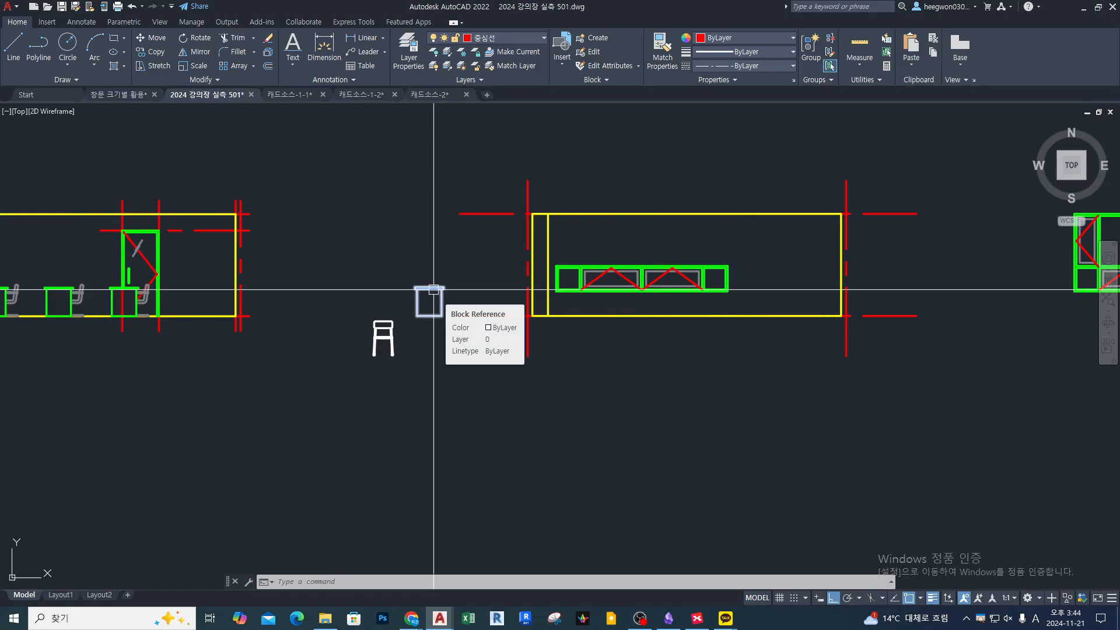
key(ctrl+z)
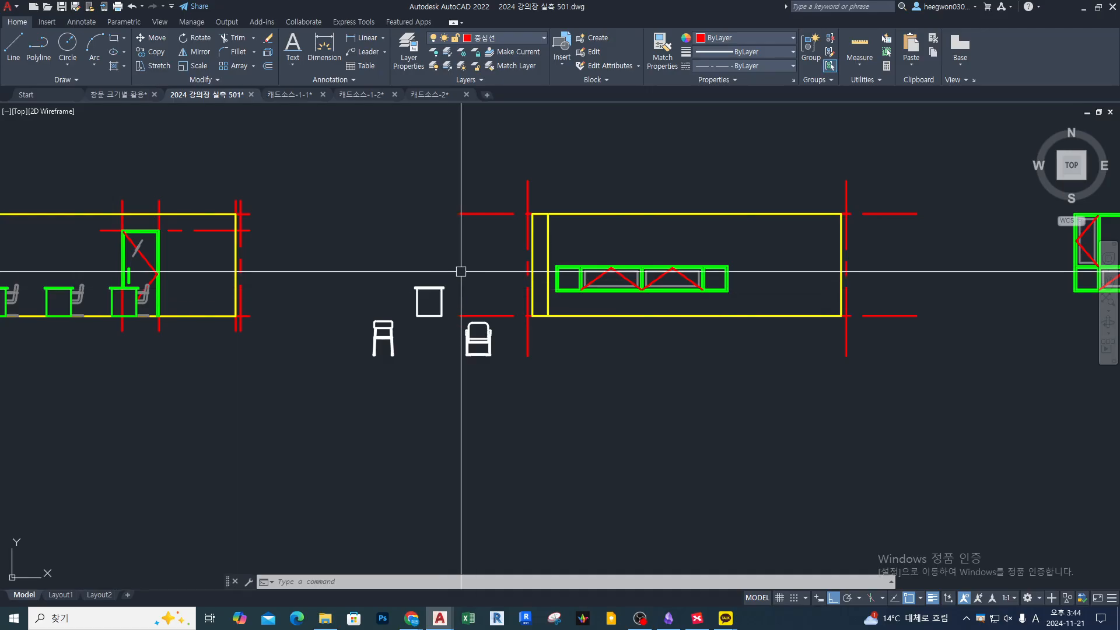
drag(440, 274, 426, 299)
drag(428, 278, 438, 302)
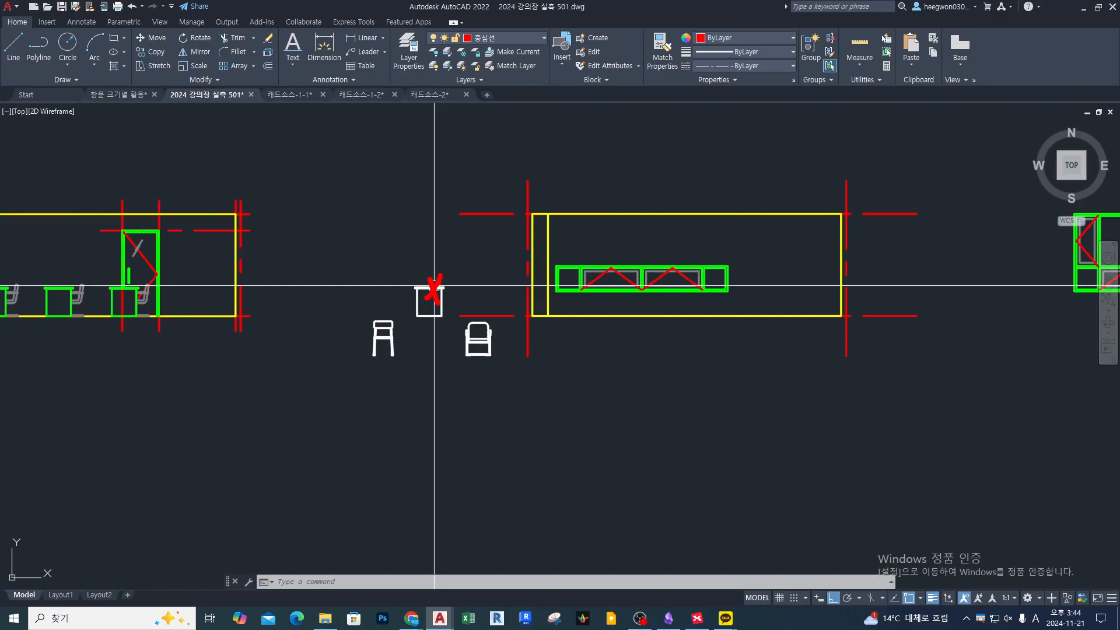
drag(444, 287, 458, 291)
key(Escape)
key(Escape)
Step: Move the desk block by its lower-left leg corner to the base of the elevation's inner wall line
middle_drag(451, 295, 427, 303)
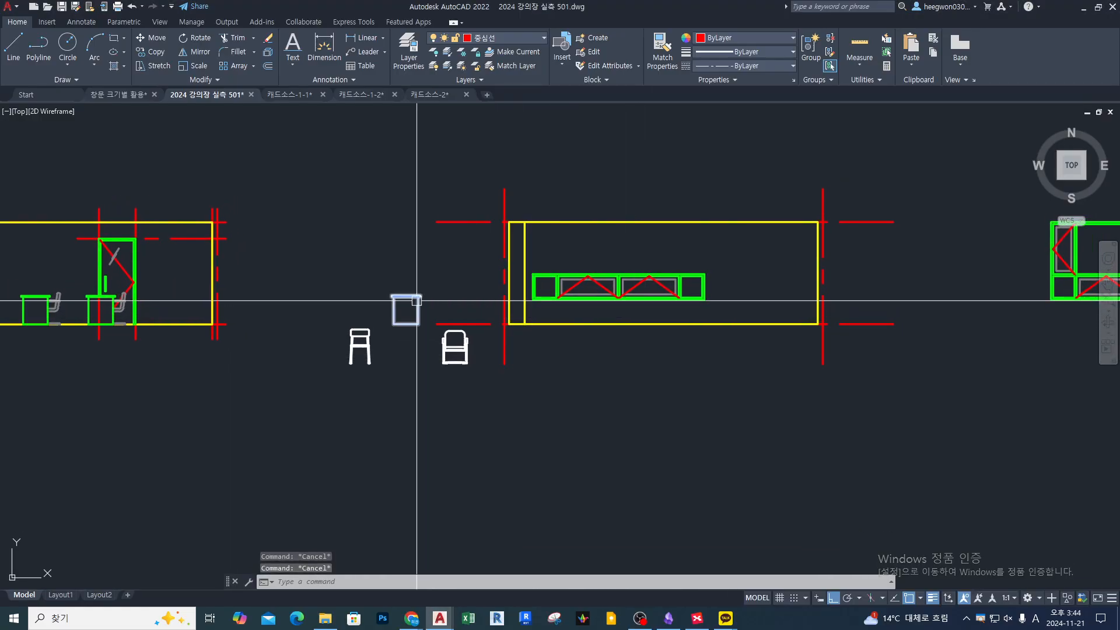
scroll(417, 300, up, 2)
text(m)
key(Return)
click(417, 301)
key(Return)
scroll(399, 300, up, 2)
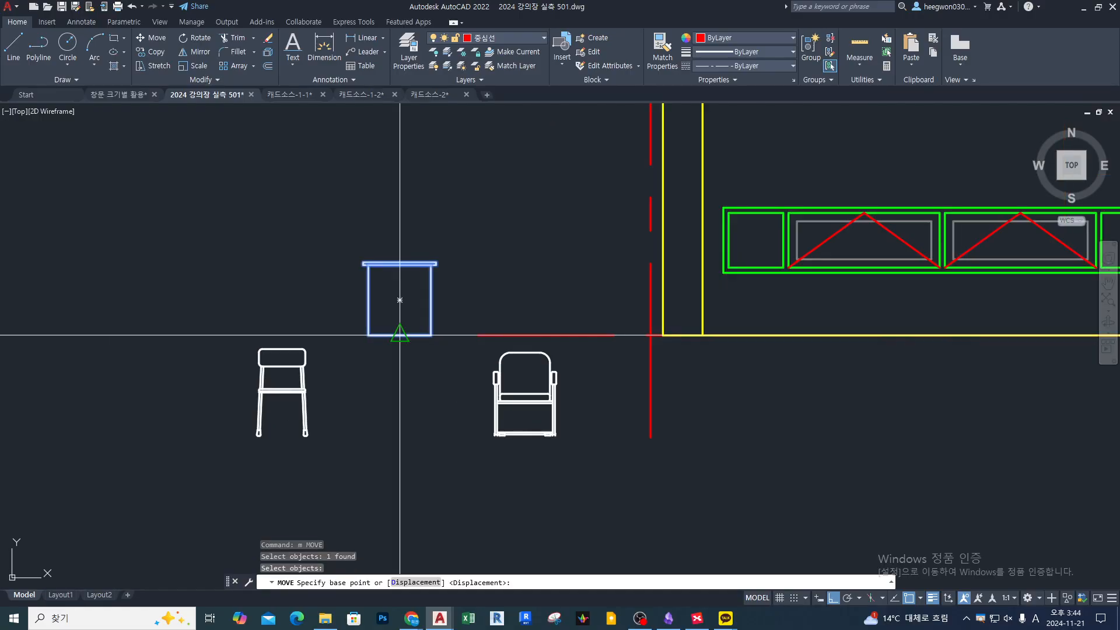
click(367, 334)
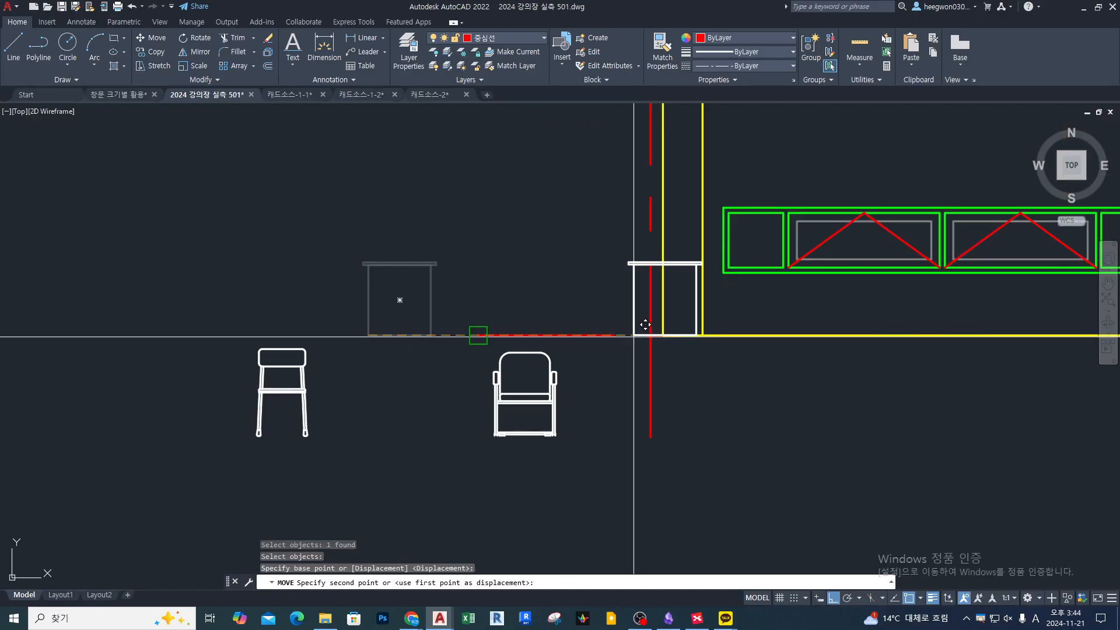
click(702, 334)
Step: Shift the desk horizontally along the floor line to leave its tabletop slightly clear of the inner wall line
middle_drag(770, 350, 726, 370)
text(m)
key(Return)
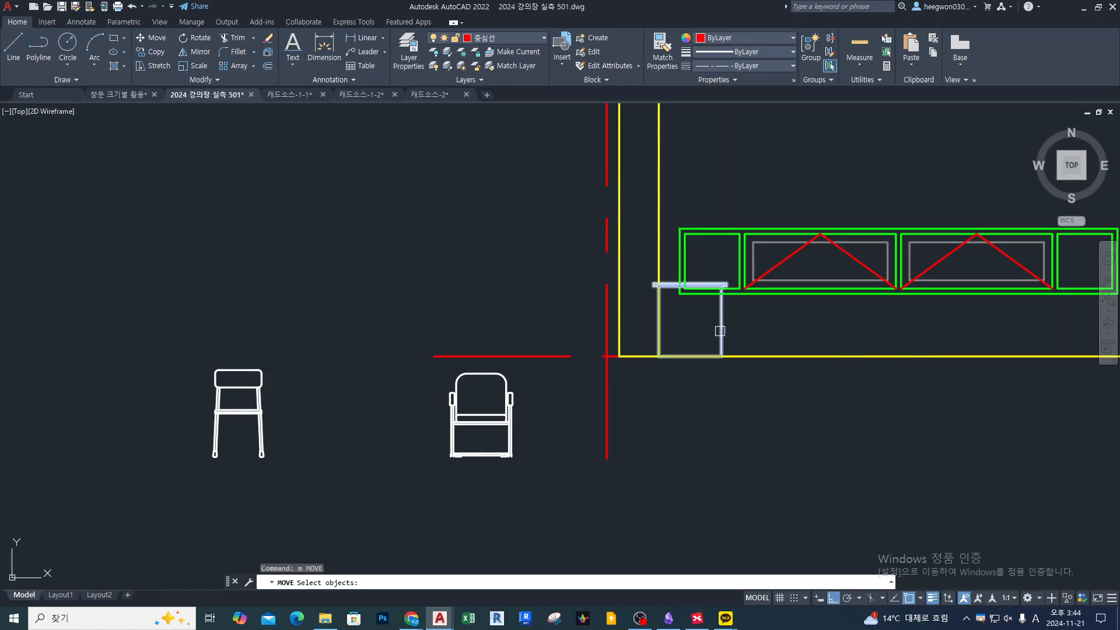
click(765, 314)
key(Return)
click(694, 385)
click(722, 377)
key(Escape)
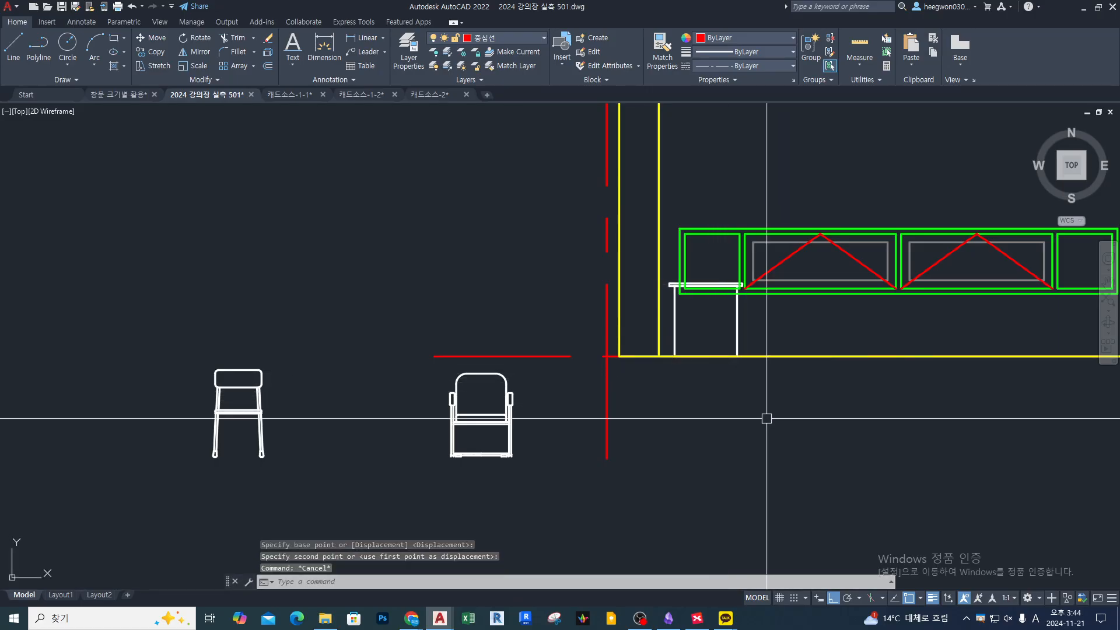
Step: Assign the desk block in the elevation to the 가는선 layer and set its linetype to HIDDEN
click(738, 324)
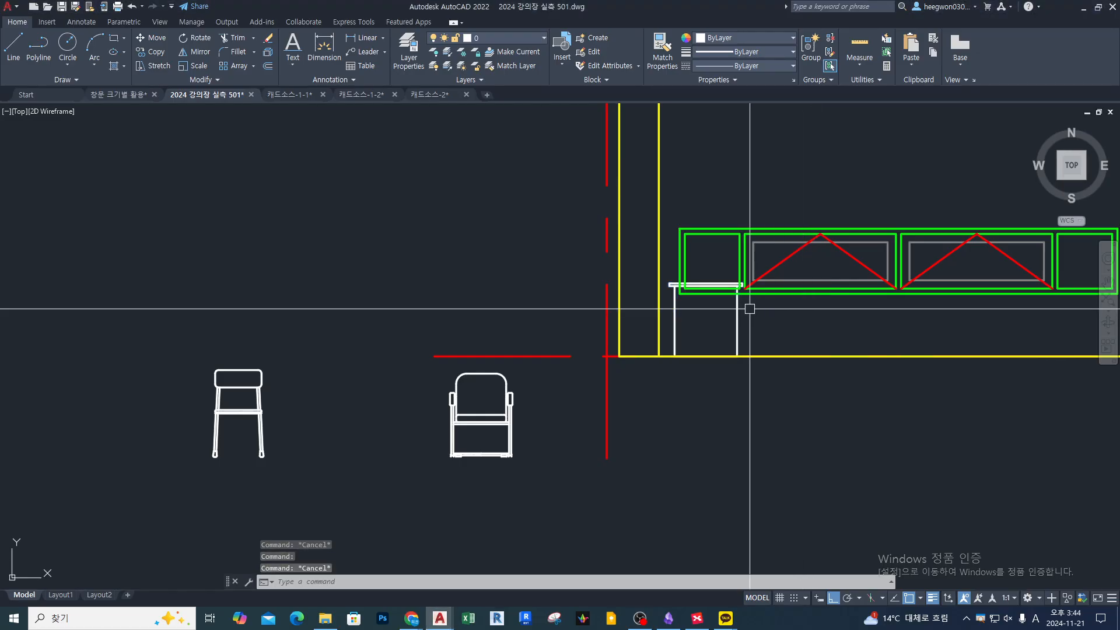
click(533, 37)
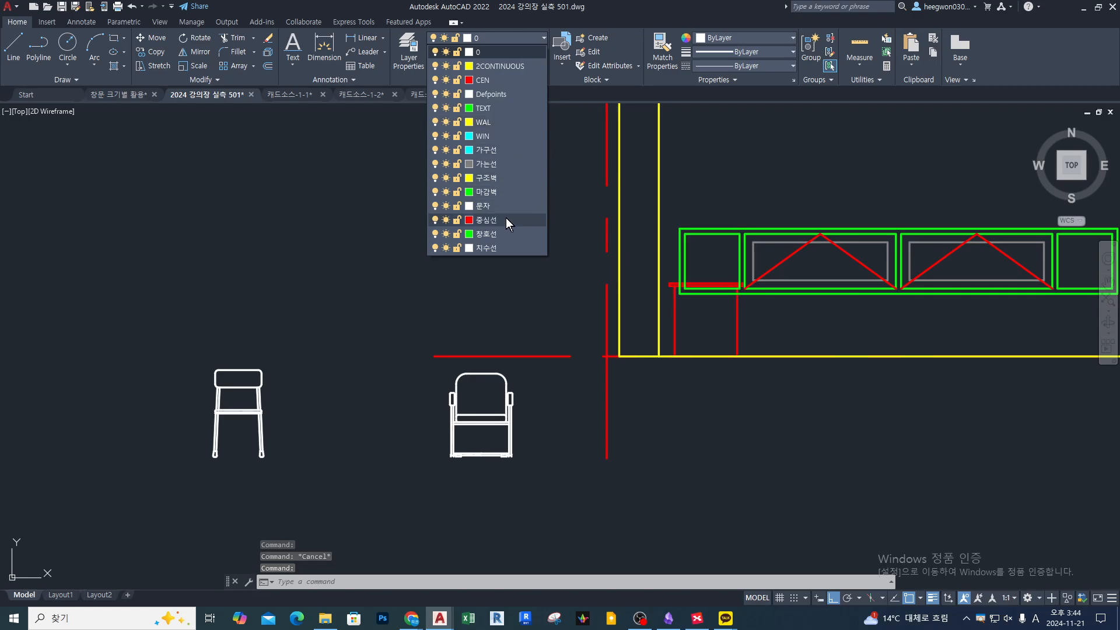
click(515, 164)
click(757, 66)
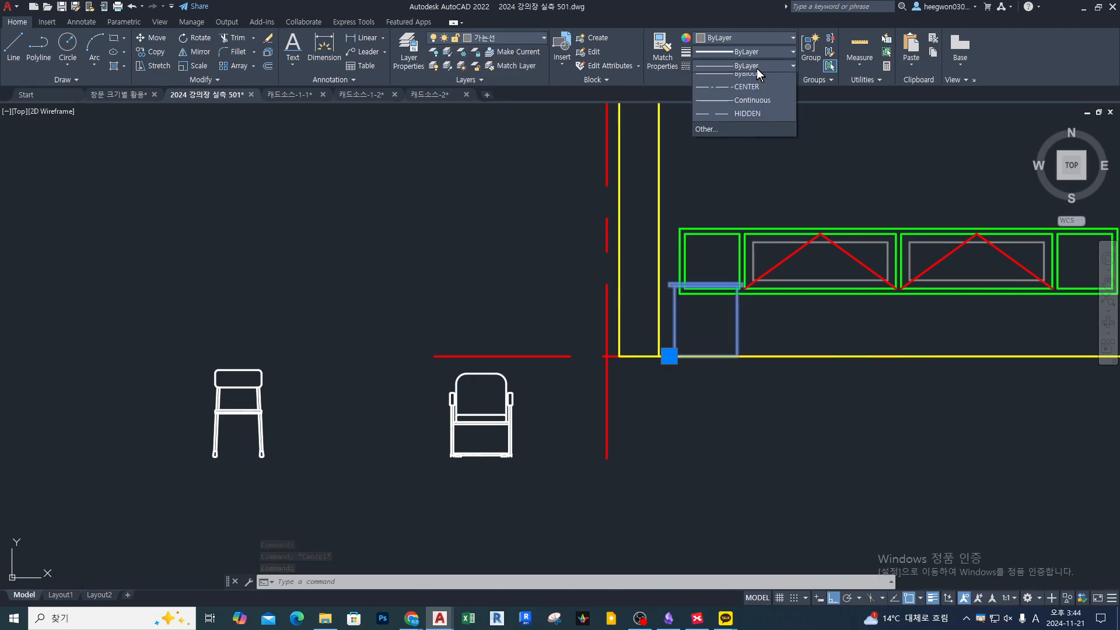
click(751, 134)
Step: Open the desk block's properties and try to edit its linetype scale
scroll(729, 274, up, 7)
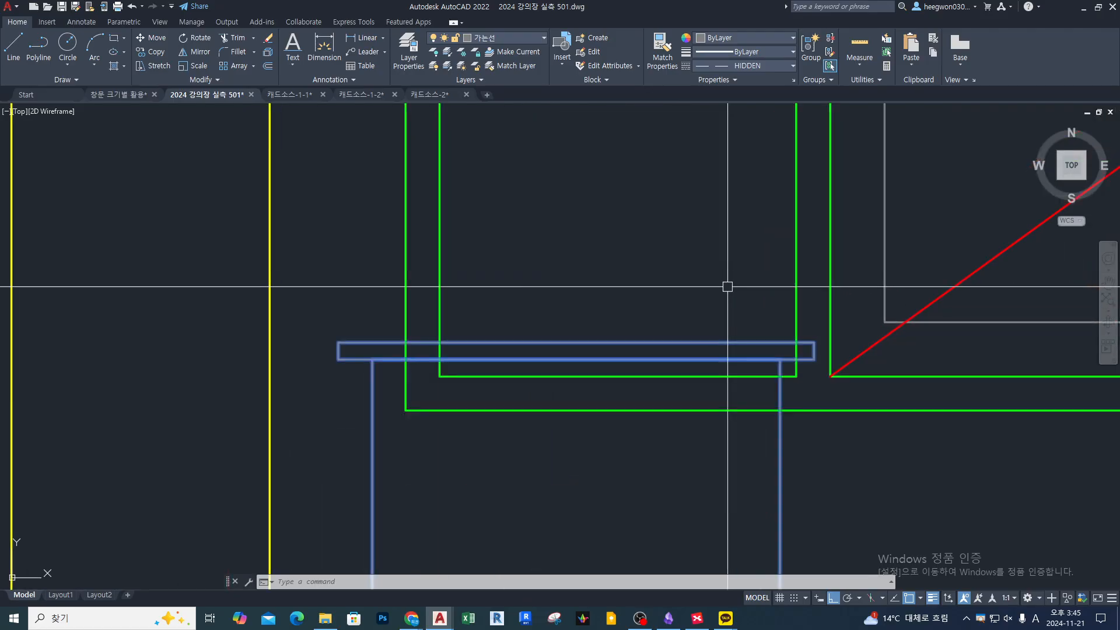
middle_drag(685, 438, 718, 400)
key(ctrl+1)
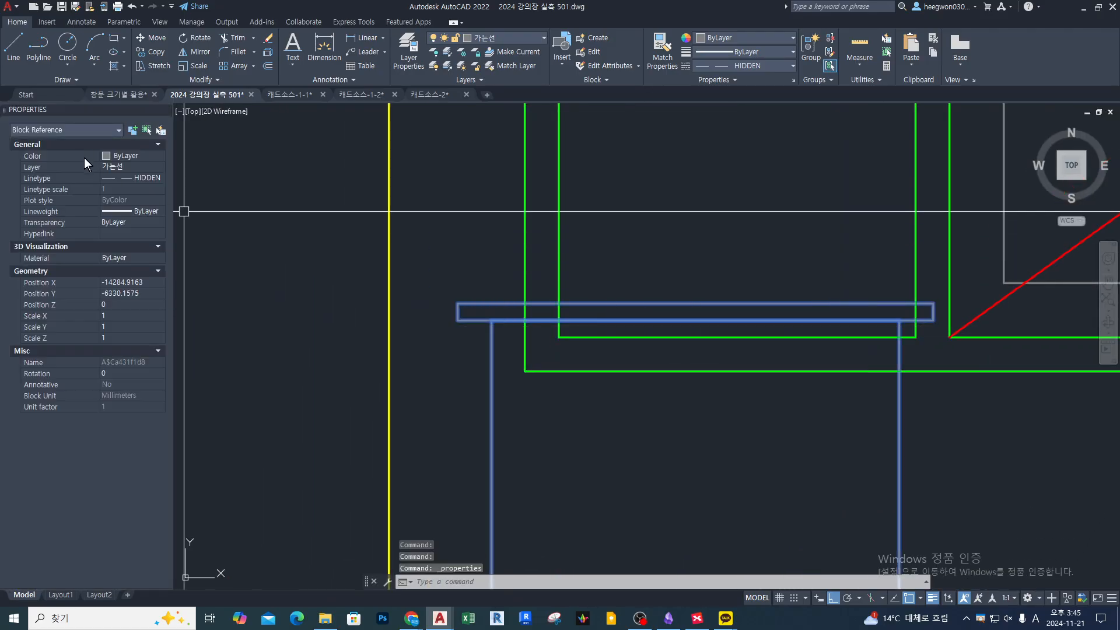
click(129, 190)
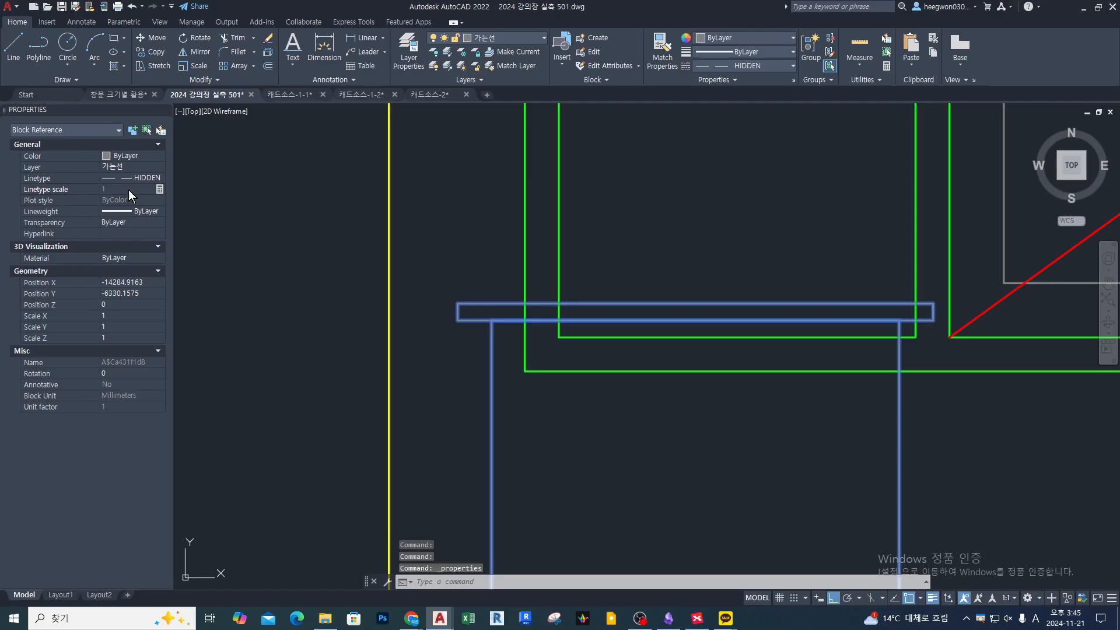
key(Escape)
key(Escape)
key(Escape)
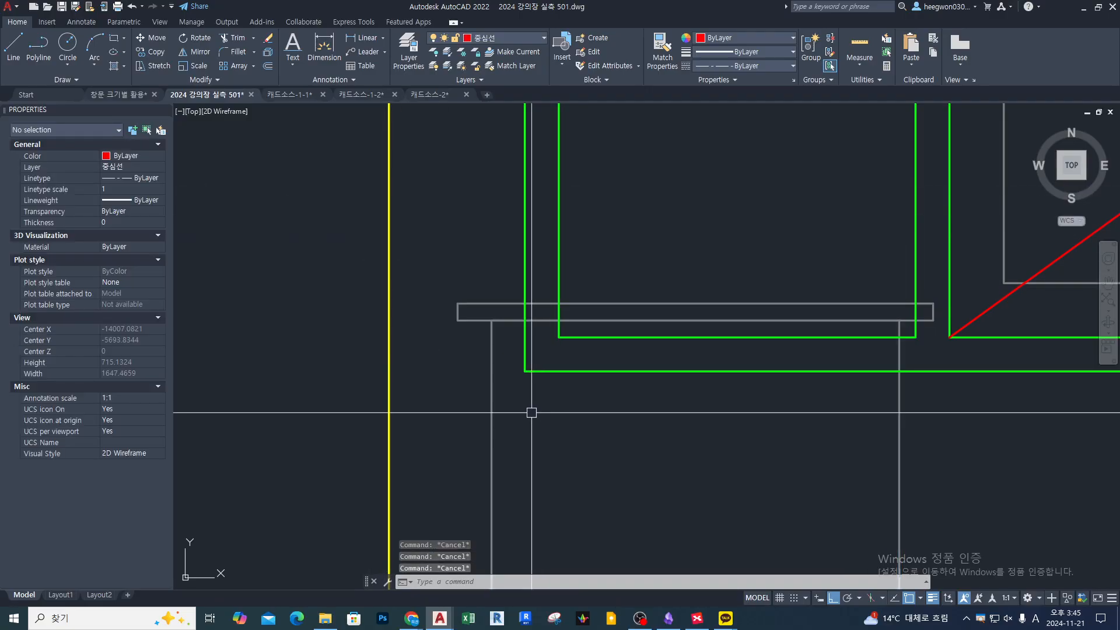
Step: Reselect the desk block and examine how its lines display against the window frame, then clear the selection
click(490, 414)
scroll(488, 375, down, 6)
mouse_move(545, 395)
middle_down()
mouse_move(578, 408)
mouse_move(533, 385)
middle_up()
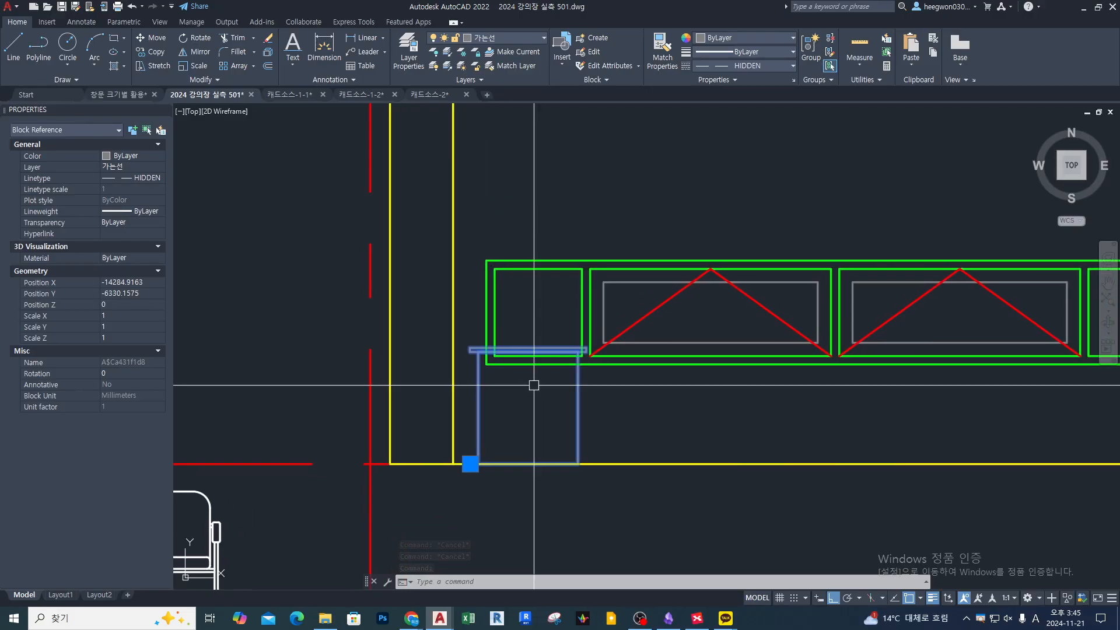
mouse_move(677, 390)
mouse_down()
mouse_move(671, 325)
mouse_move(678, 376)
mouse_up()
key(Escape)
key(Escape)
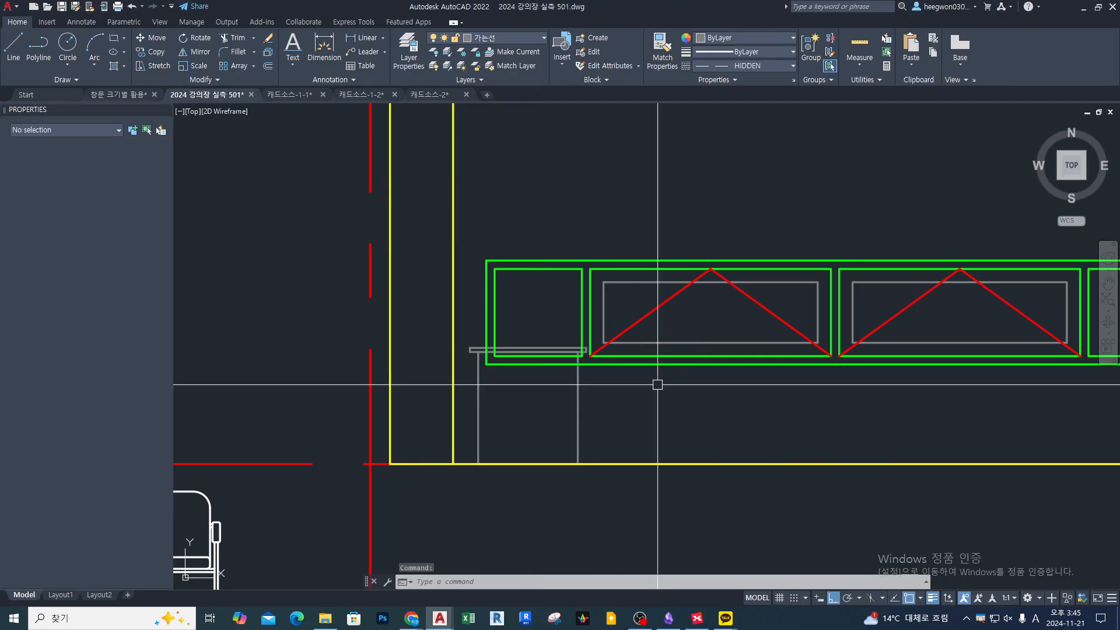